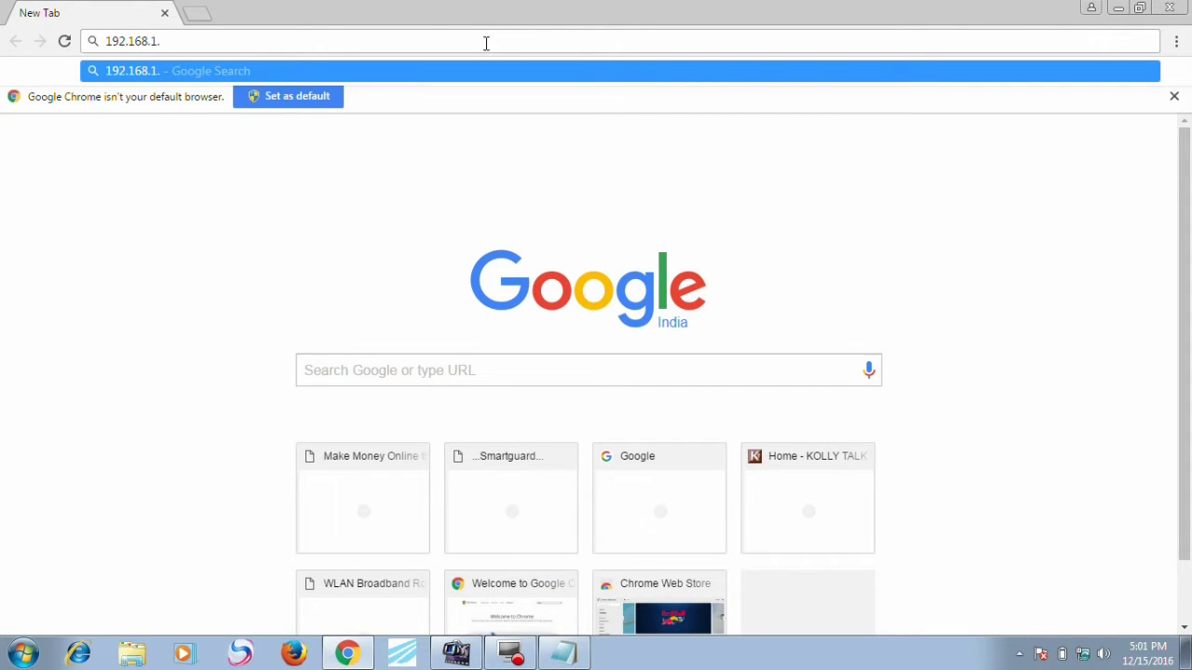
Step: Type the address 192.168.1.20 into the new tab's address bar
{"action": "type", "text": "20"}
Step: Load 192.168.1.20 and proceed past Chrome's privacy warning to the device
{"action": "key", "text": "Return"}
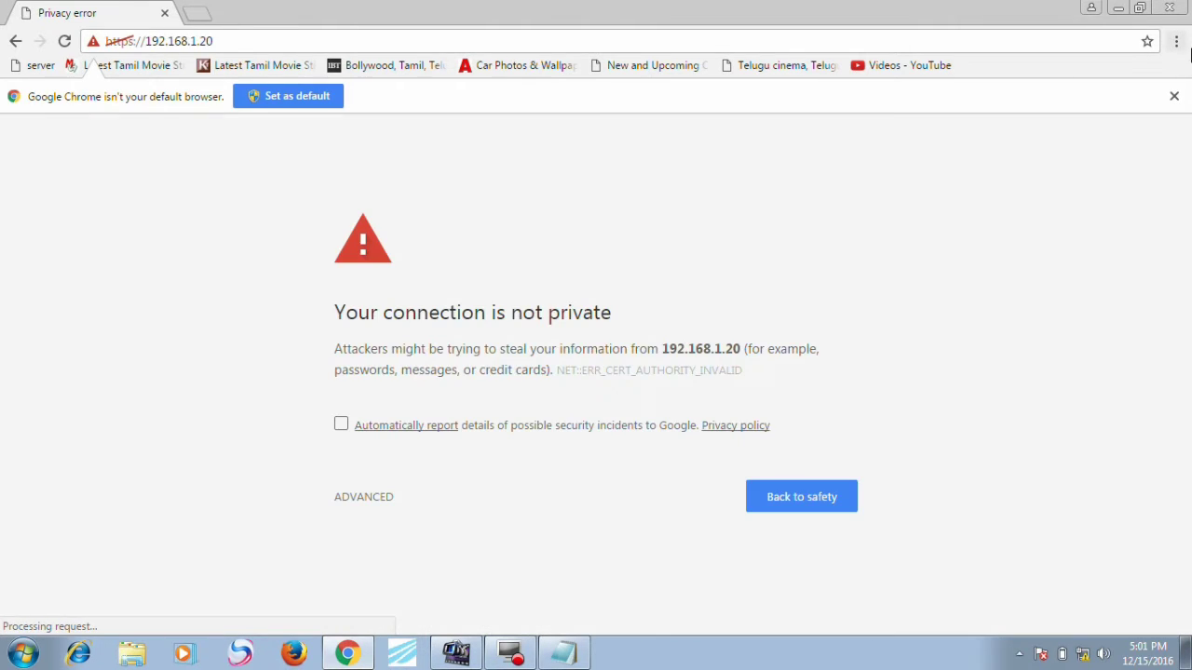
{"action": "left_click", "coordinate": [1175, 98]}
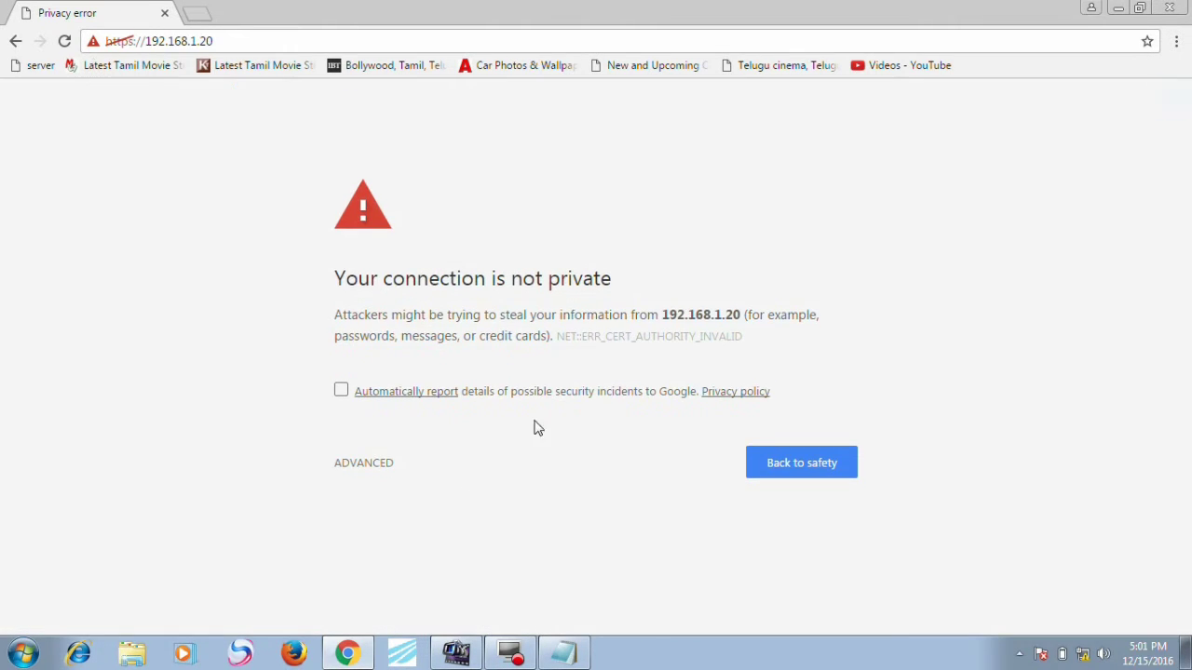
{"action": "left_click", "coordinate": [380, 463]}
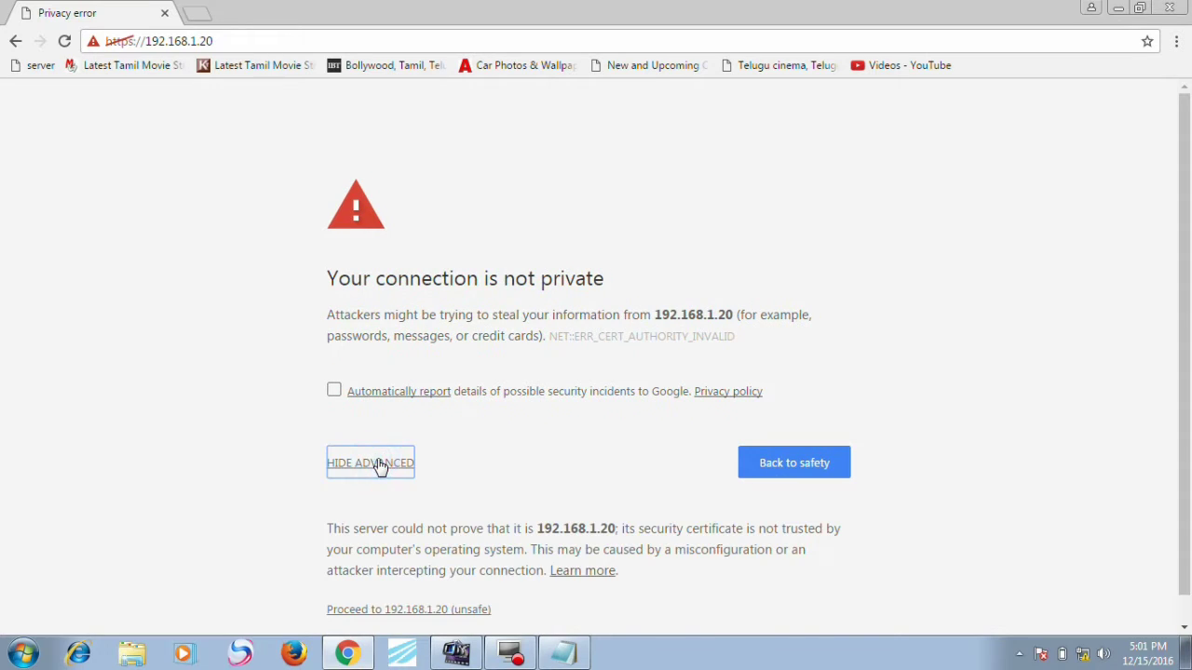
{"action": "left_click", "coordinate": [376, 611]}
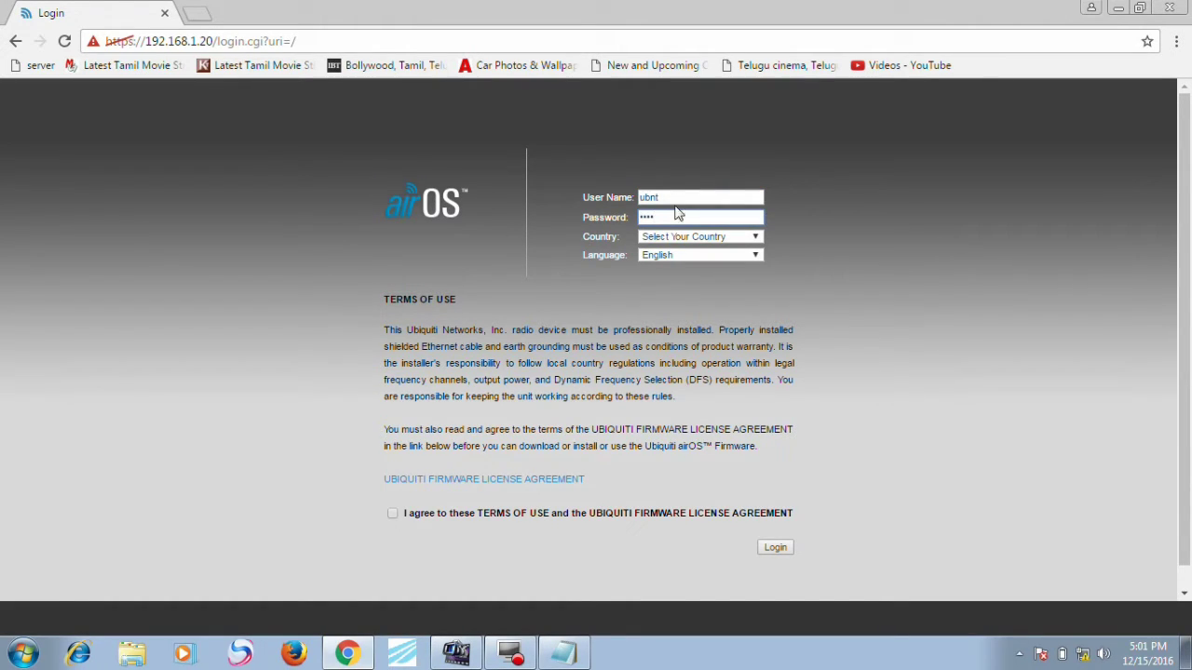
Step: Choose Australia as the country, accept the terms of use, and log in
{"action": "left_click", "coordinate": [672, 236]}
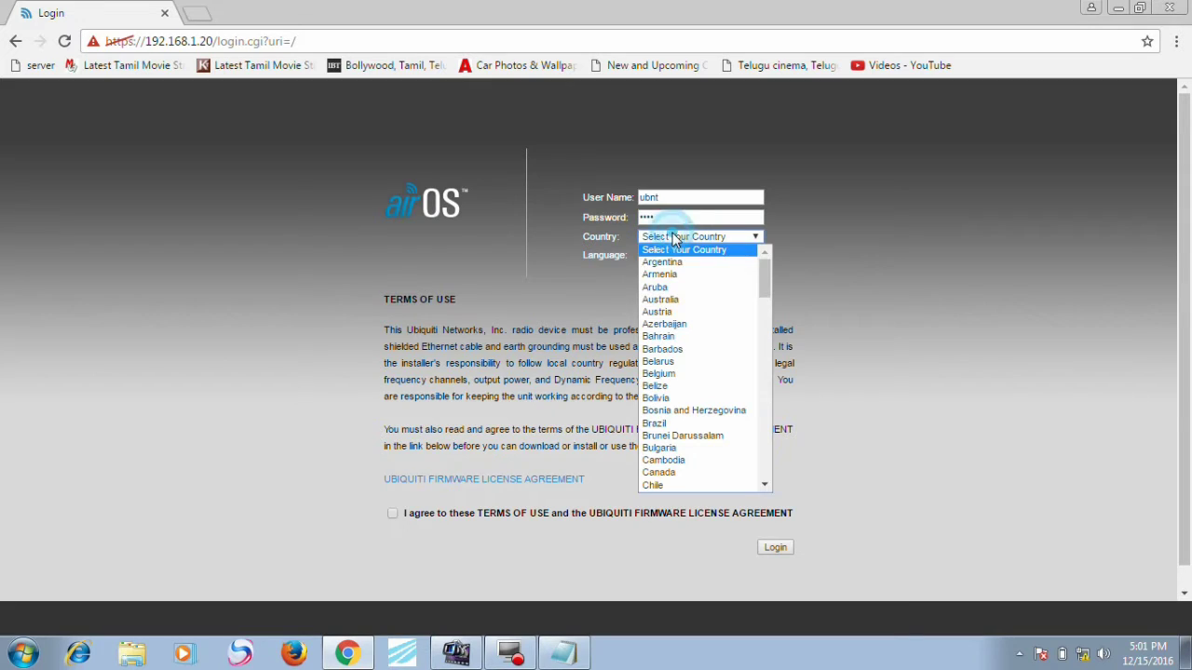
{"action": "left_click", "coordinate": [660, 299]}
{"action": "left_click", "coordinate": [392, 513]}
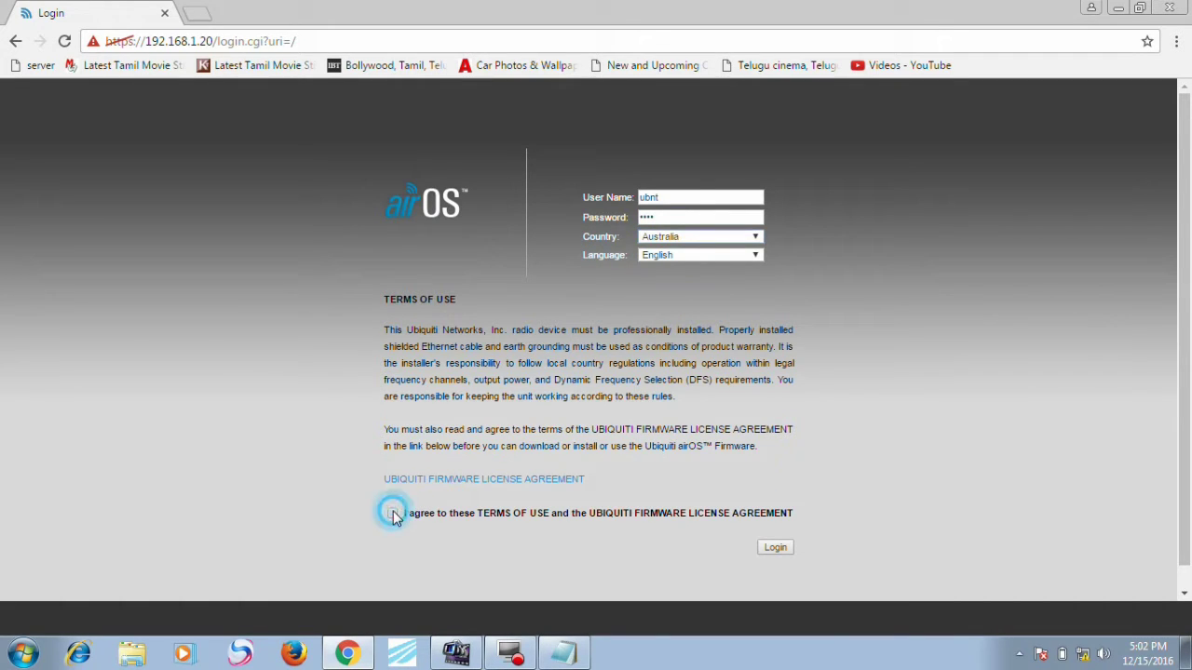
{"action": "left_click", "coordinate": [776, 549]}
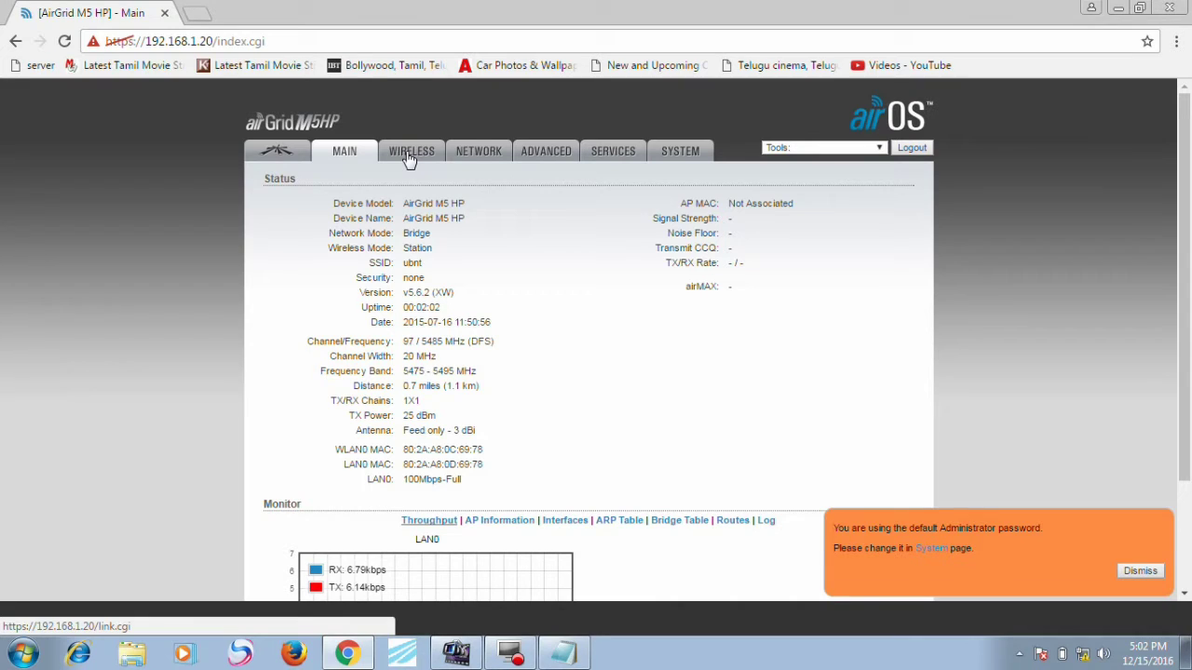
Step: Enable WDS on the Wireless page and select SRMS_AP as the station's SSID
{"action": "left_click", "coordinate": [409, 159]}
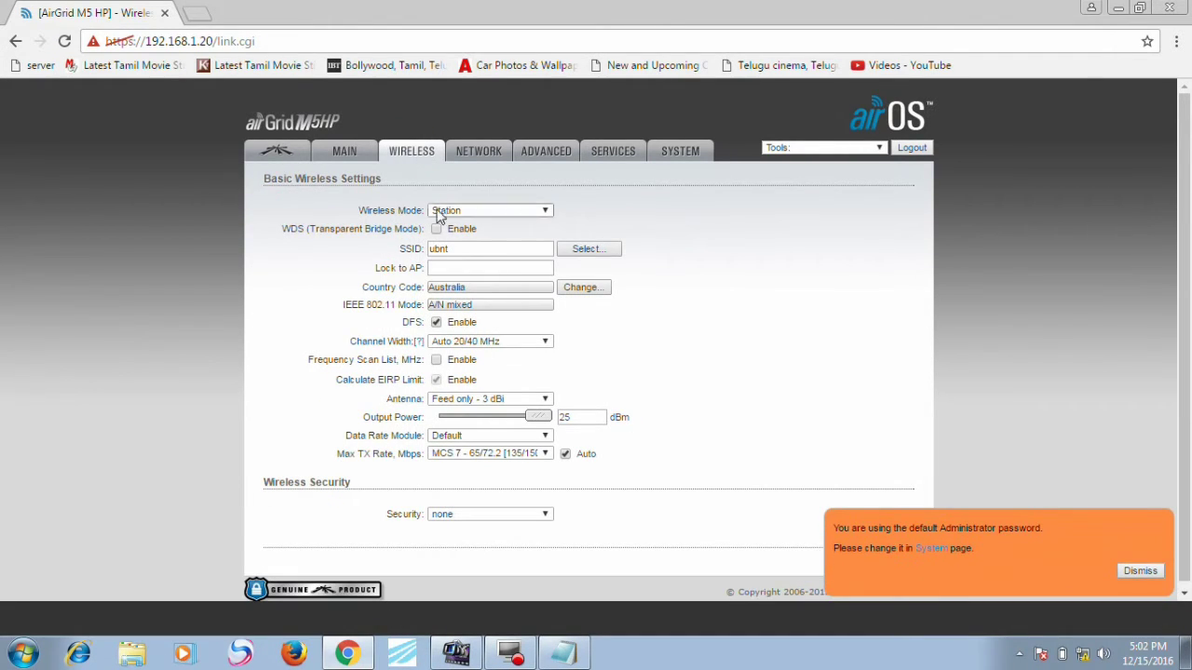
{"action": "left_click", "coordinate": [436, 229]}
{"action": "left_click", "coordinate": [571, 246]}
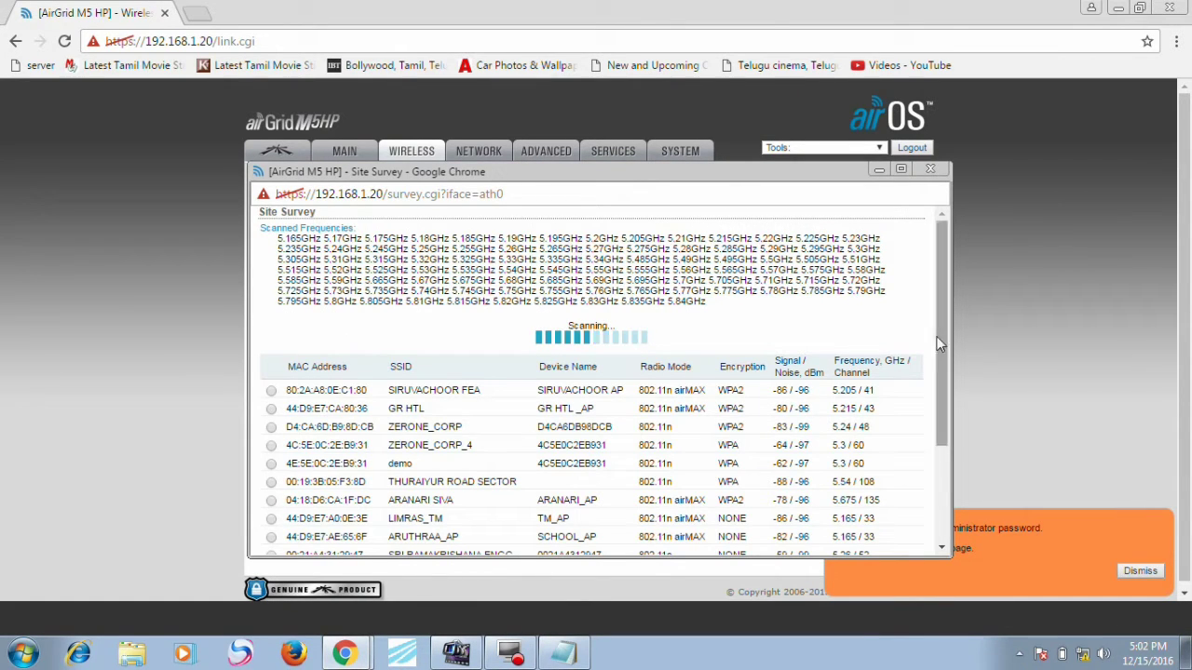
{"action": "left_click_drag", "start_coordinate": [939, 337], "coordinate": [942, 429]}
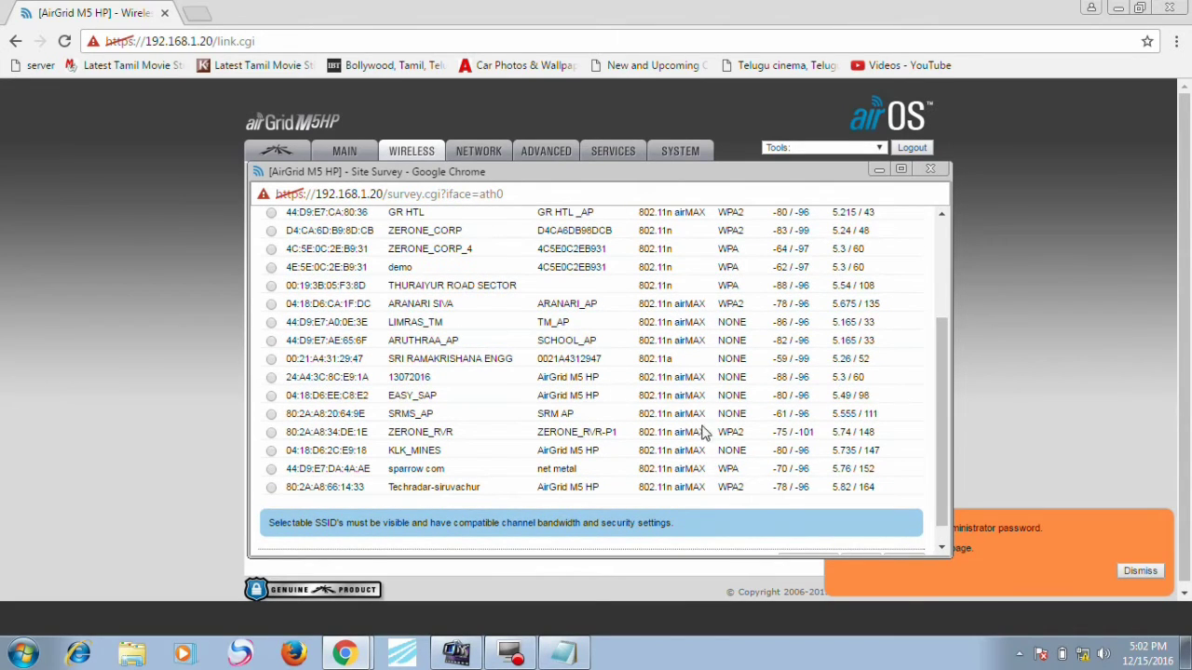
{"action": "left_click", "coordinate": [271, 413]}
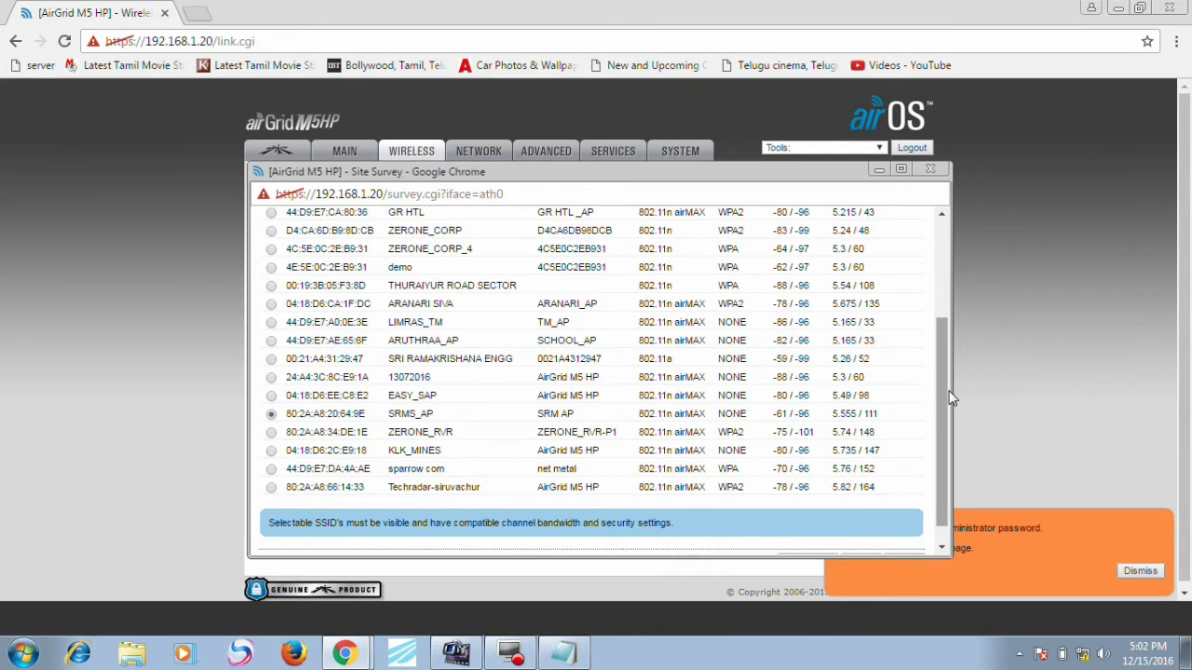
{"action": "left_click_drag", "start_coordinate": [950, 398], "coordinate": [945, 442]}
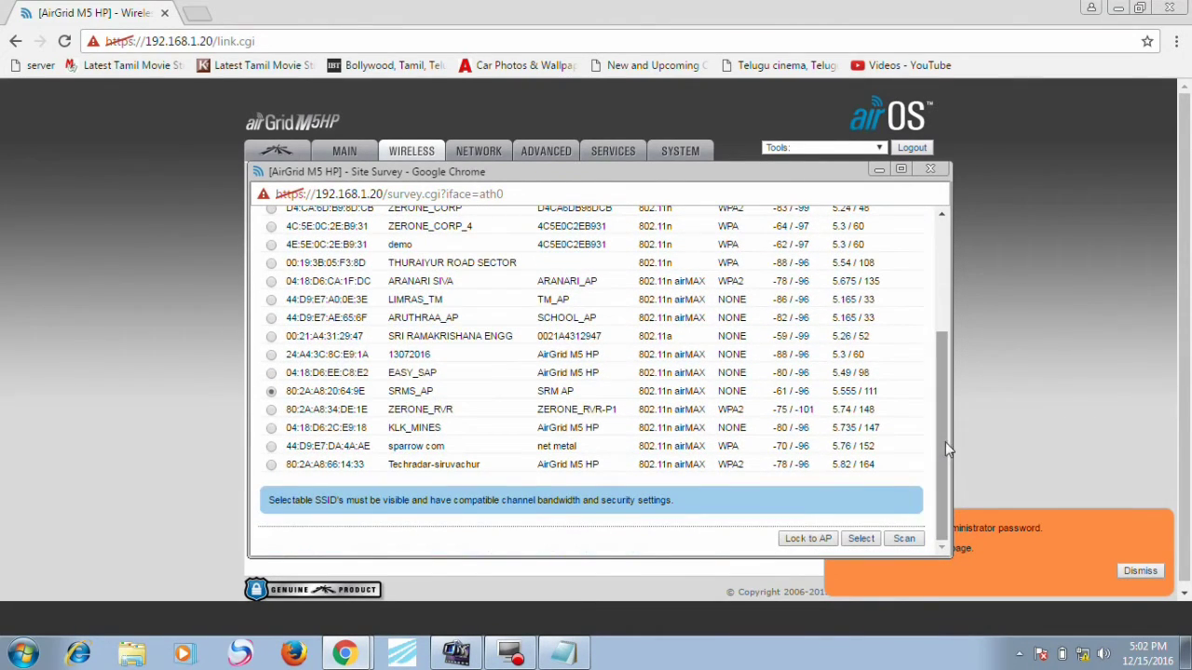
{"action": "left_click", "coordinate": [865, 538]}
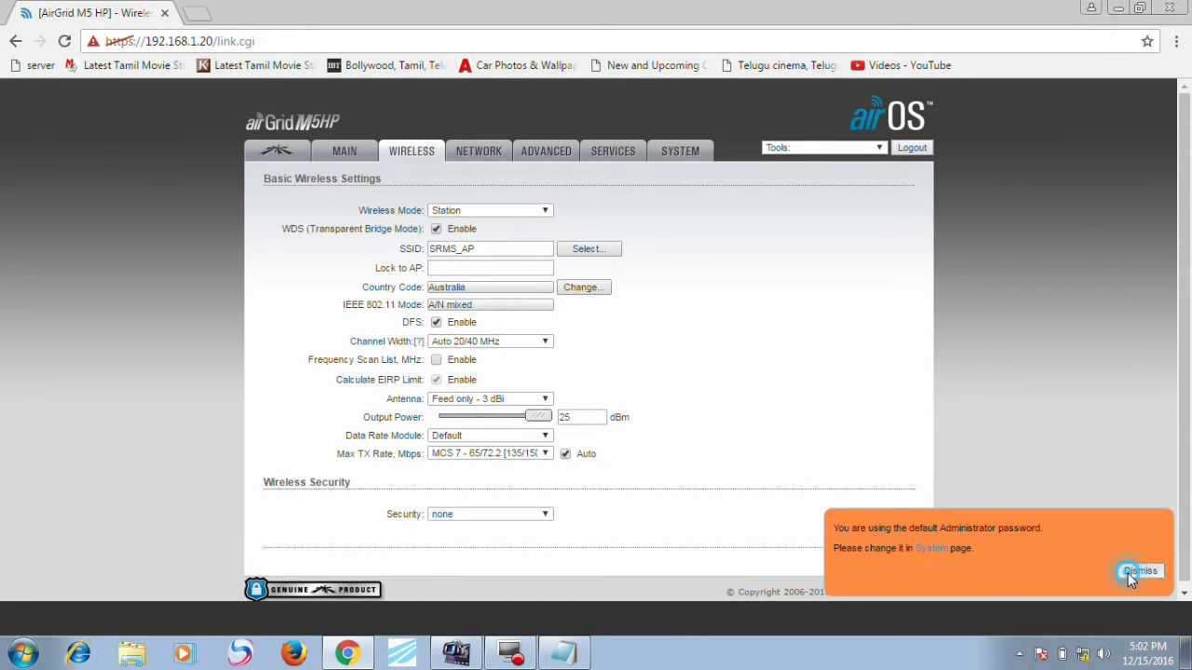
Step: Set the antenna to Not specified, save and apply, then open the Network and Sharing Center
{"action": "left_click", "coordinate": [1128, 572]}
{"action": "left_click", "coordinate": [493, 399]}
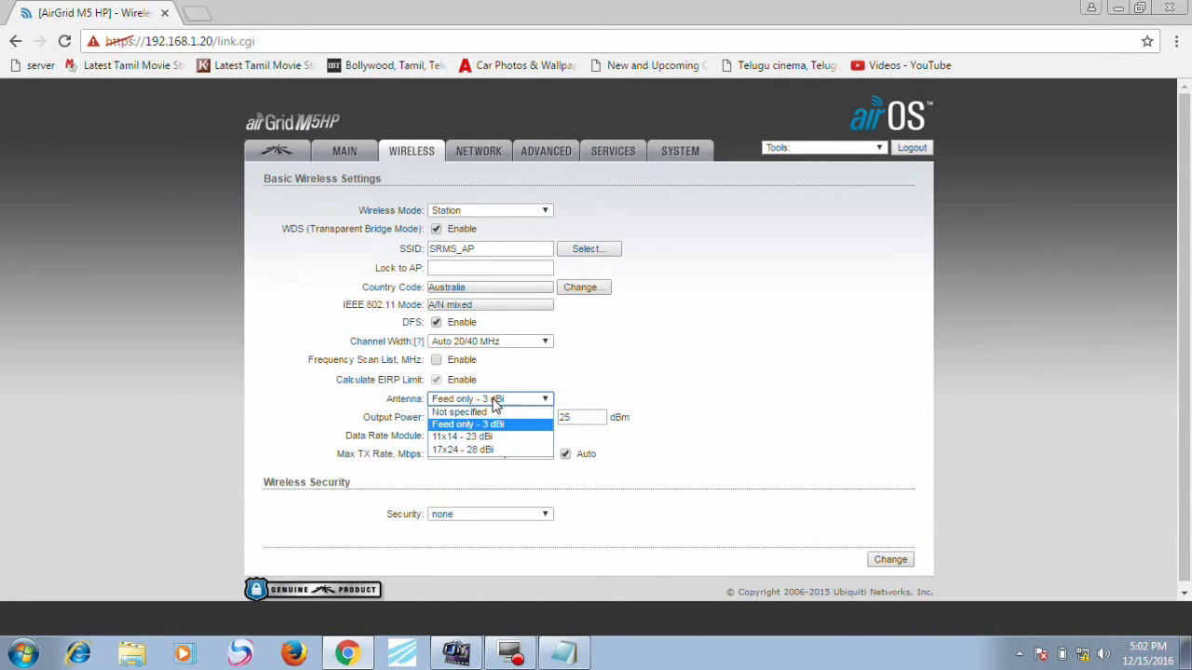
{"action": "left_click", "coordinate": [482, 413]}
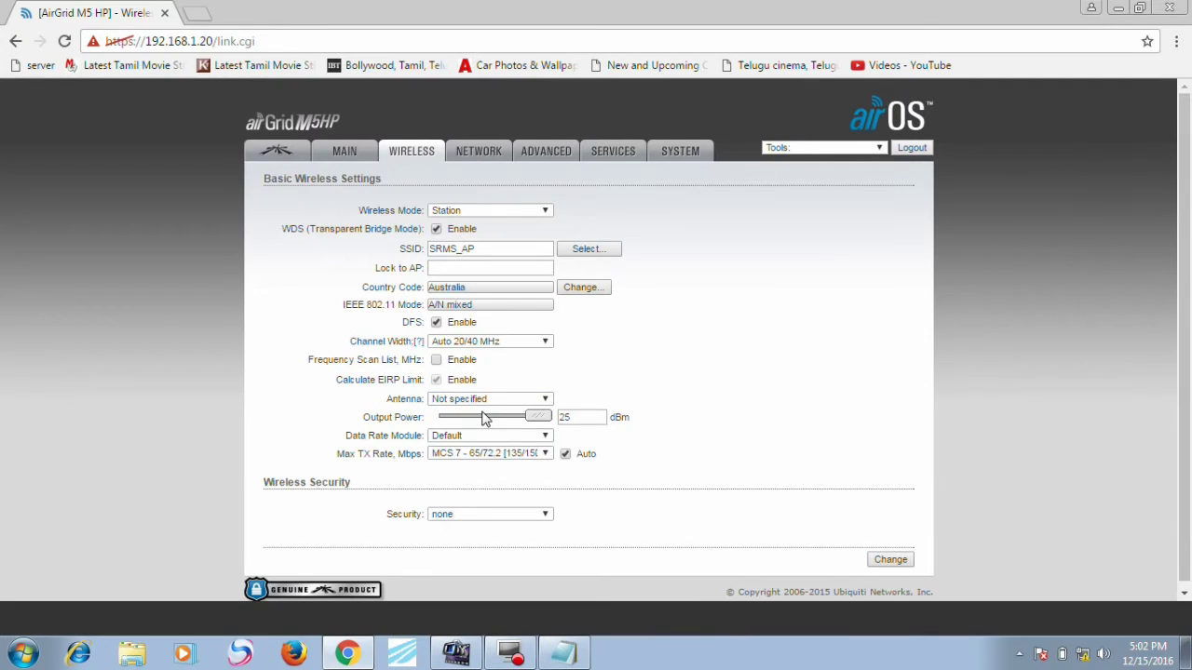
{"action": "left_click", "coordinate": [887, 561]}
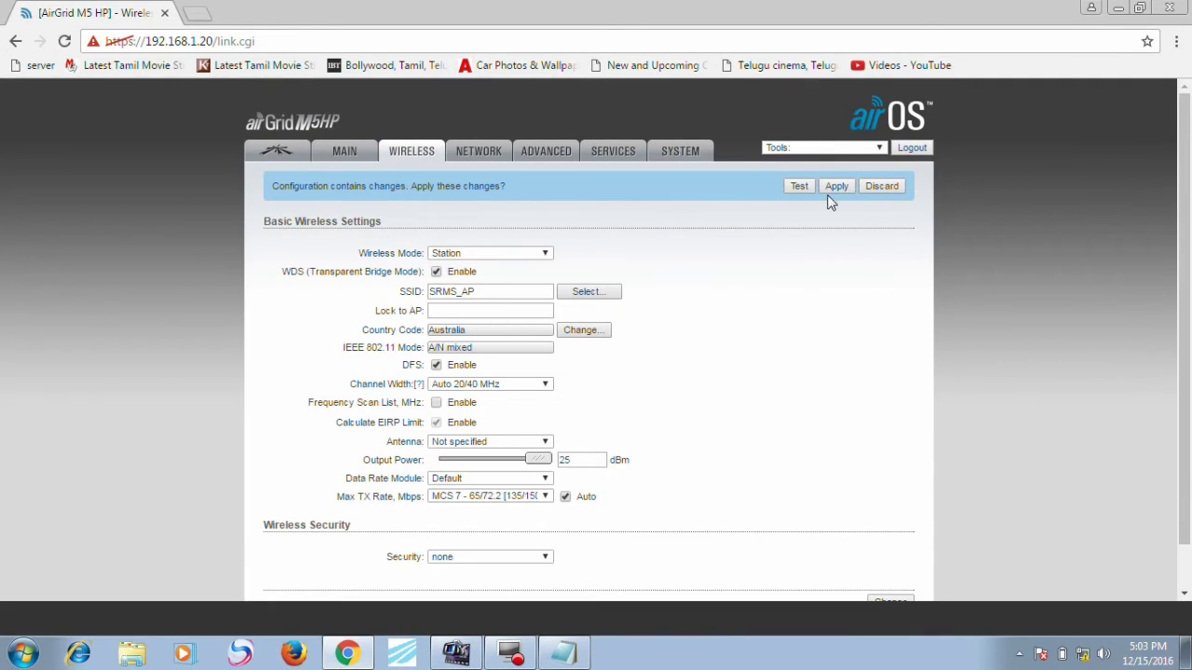
{"action": "left_click", "coordinate": [833, 189]}
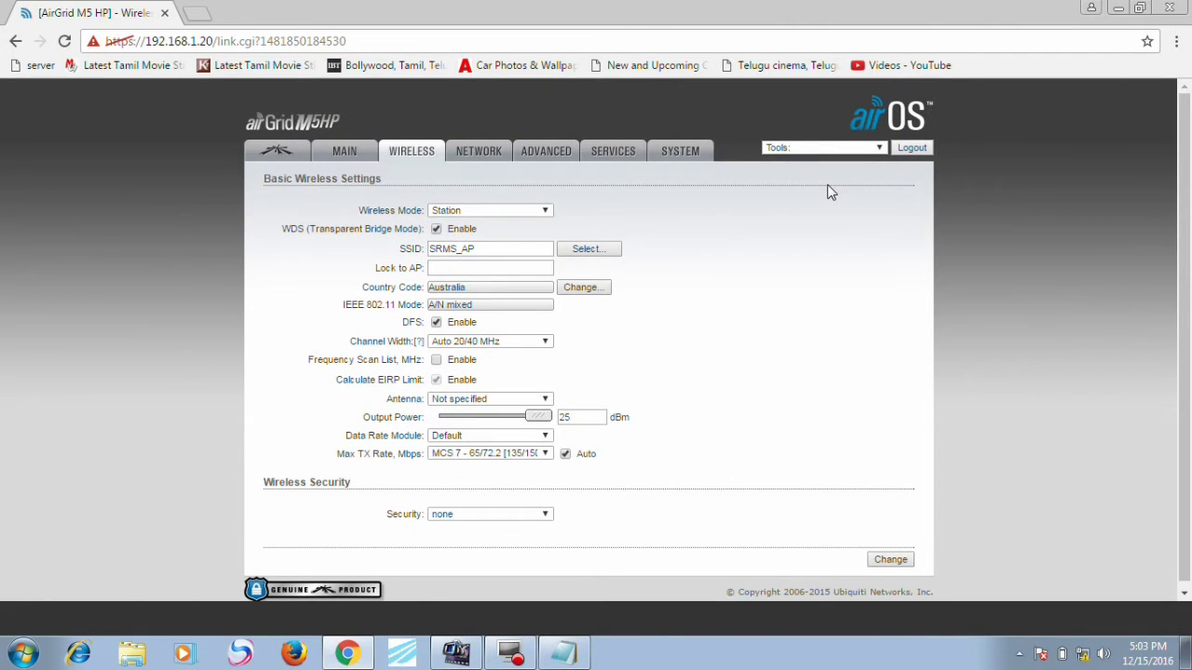
{"action": "left_click", "coordinate": [1082, 653]}
{"action": "left_click", "coordinate": [1066, 618]}
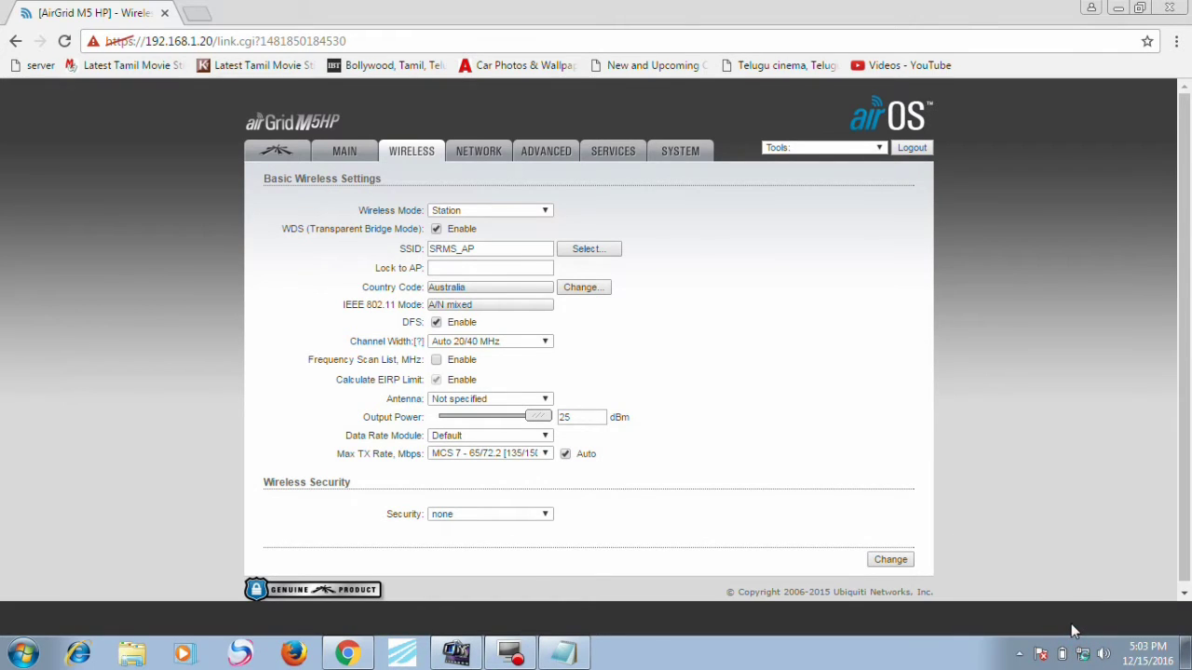
Step: Give the Local Area Connection manual IPv4 address 192.168.1.27 with gateway 192.168.1.1
{"action": "left_click", "coordinate": [610, 207]}
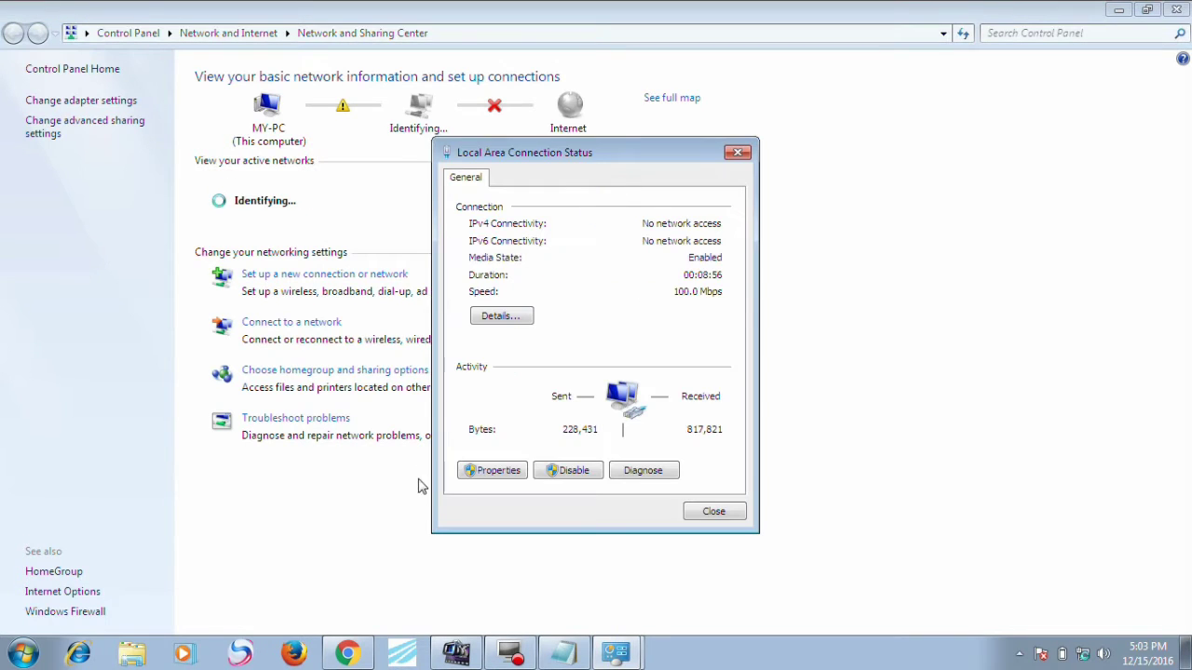
{"action": "left_click", "coordinate": [488, 472]}
{"action": "double_click", "coordinate": [620, 364]}
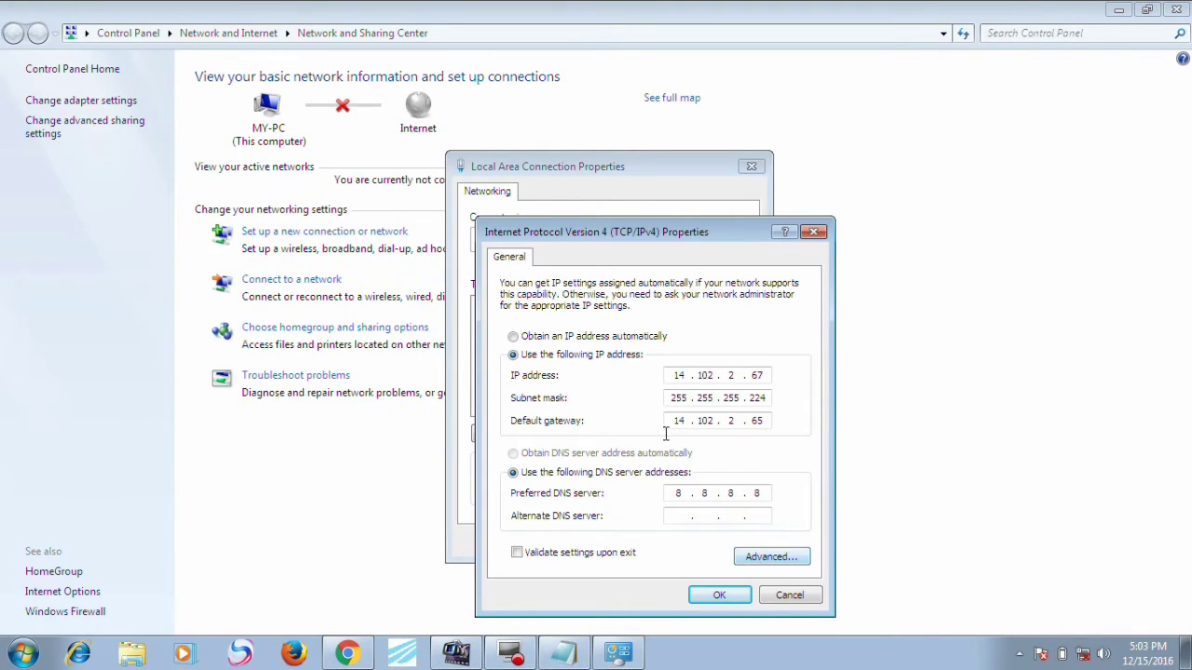
{"action": "left_click", "coordinate": [588, 339]}
{"action": "left_click", "coordinate": [588, 359]}
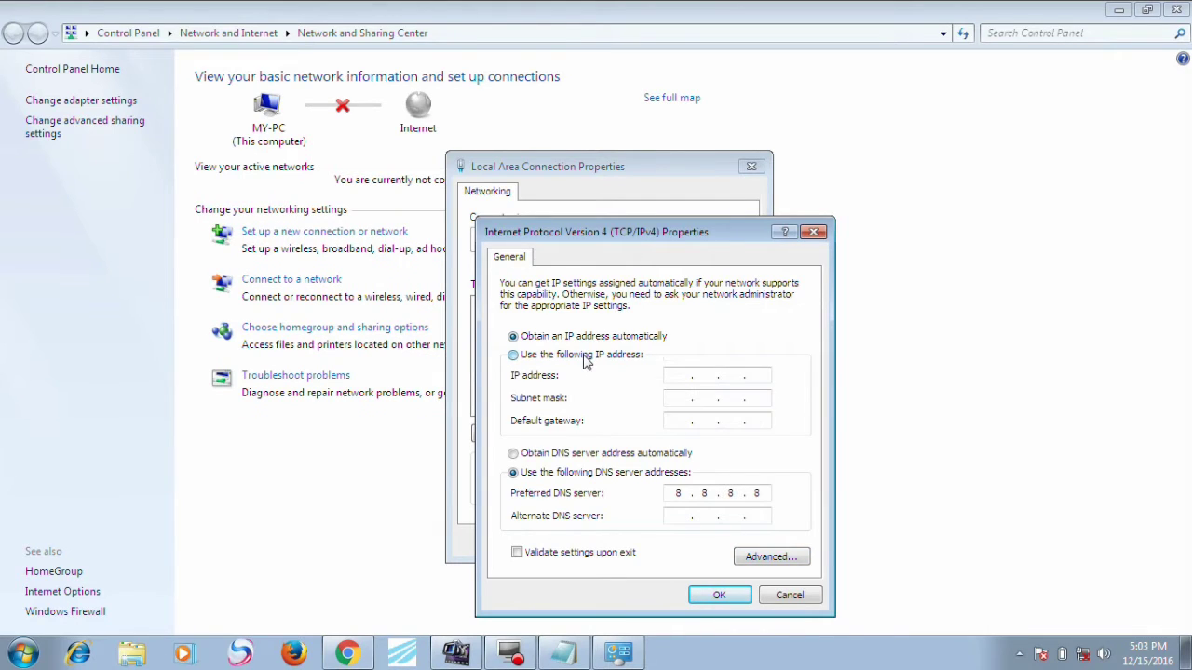
{"action": "left_click", "coordinate": [679, 376]}
{"action": "type", "text": "192168."}
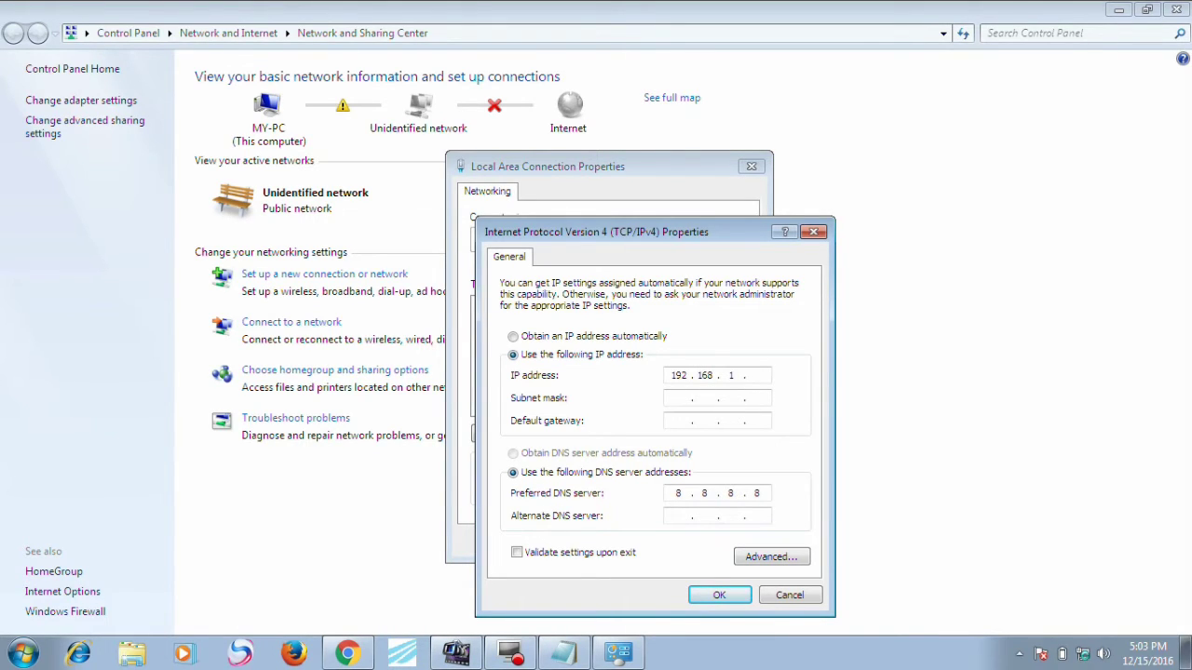
{"action": "type", "text": "1 . 27"}
{"action": "key", "text": "Tab"}
{"action": "key", "text": "Tab"}
{"action": "type", "text": "192.168."}
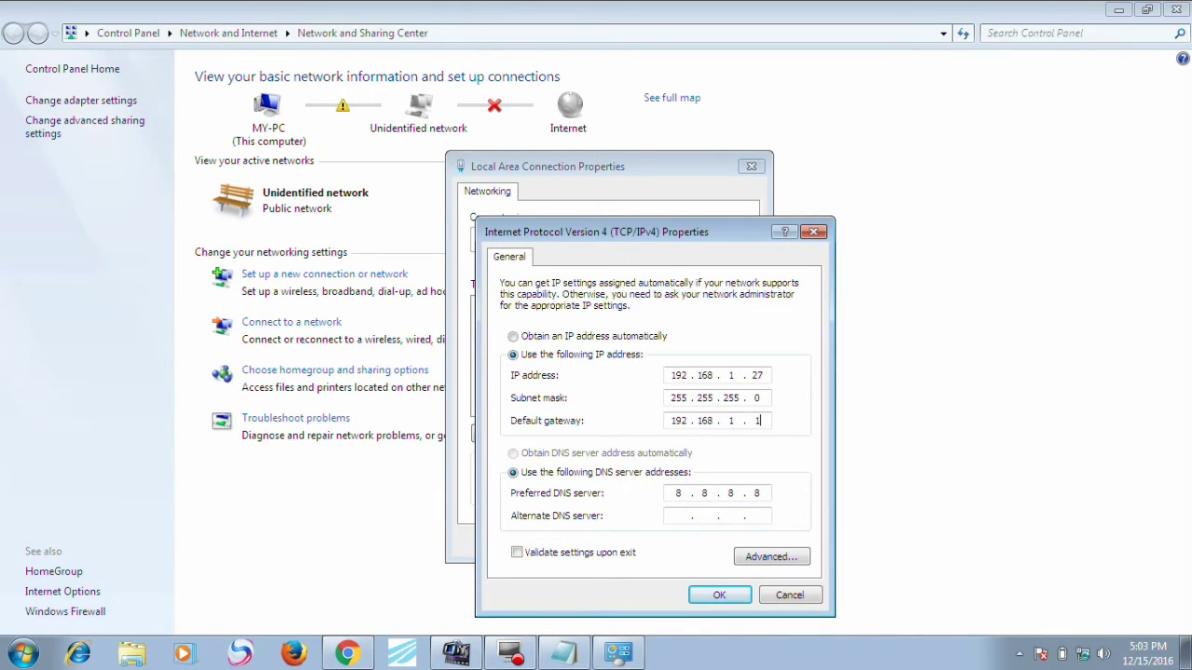
{"action": "type", "text": "1.1"}
Step: Add 192.168.6.78 as a second IP address, apply, and cancel the network location prompt
{"action": "left_click", "coordinate": [793, 557]}
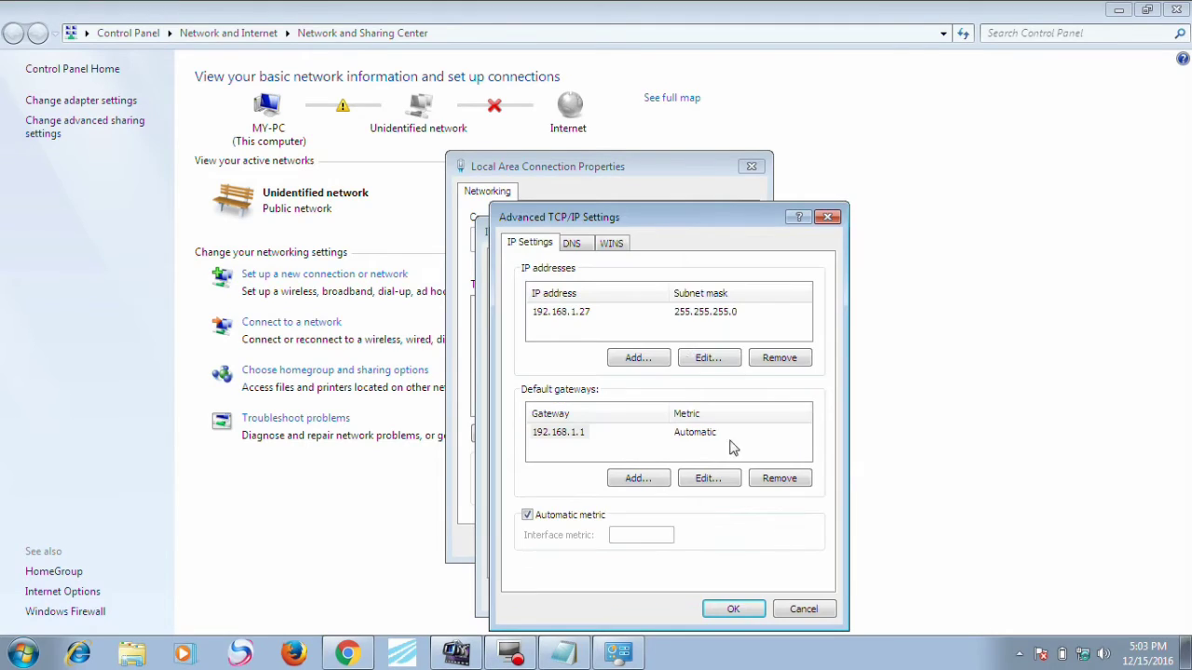
{"action": "left_click", "coordinate": [657, 361]}
{"action": "type", "text": "192.168."}
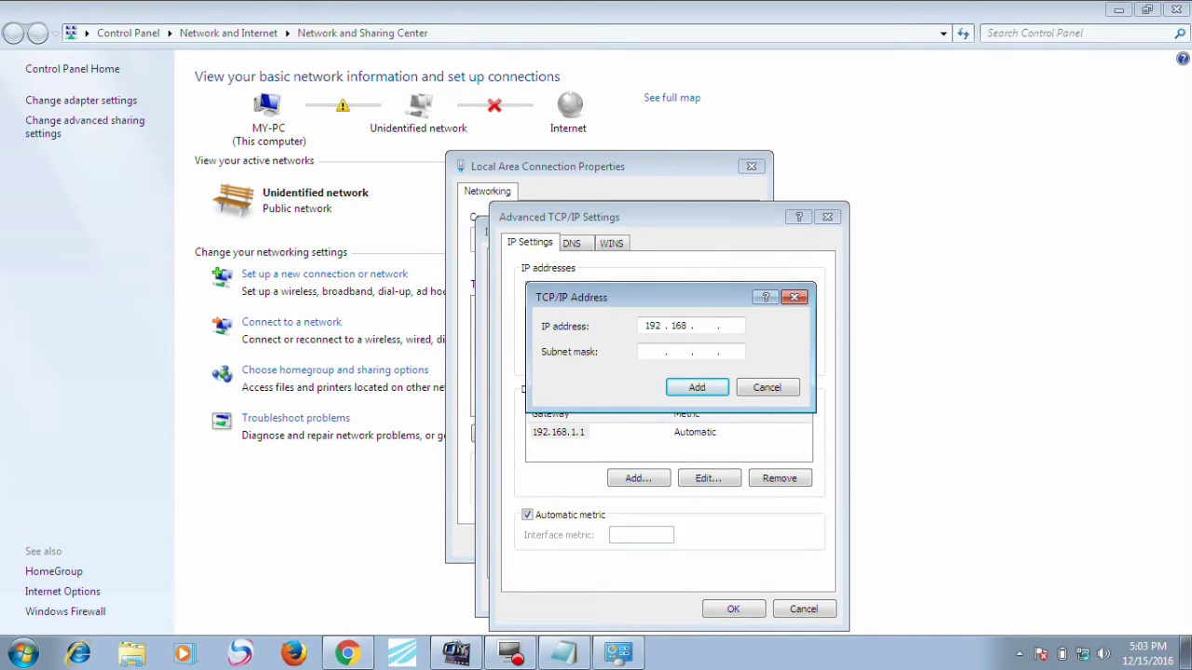
{"action": "type", "text": "6.78"}
{"action": "key", "text": "Tab"}
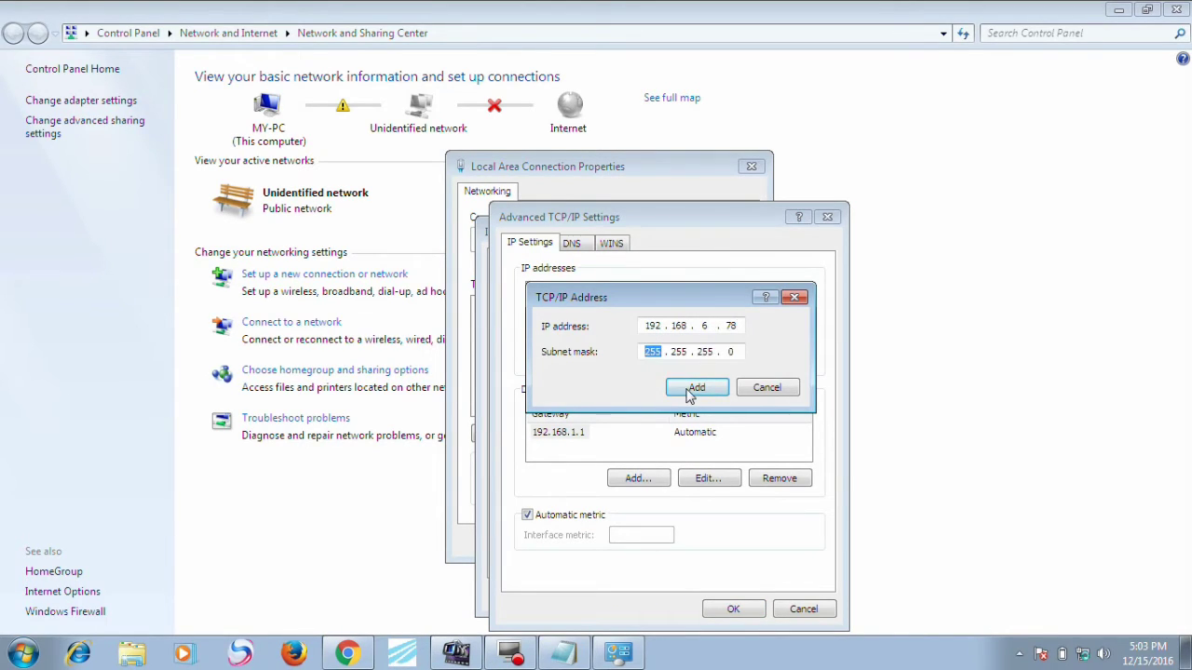
{"action": "left_click", "coordinate": [696, 386]}
{"action": "left_click", "coordinate": [724, 610]}
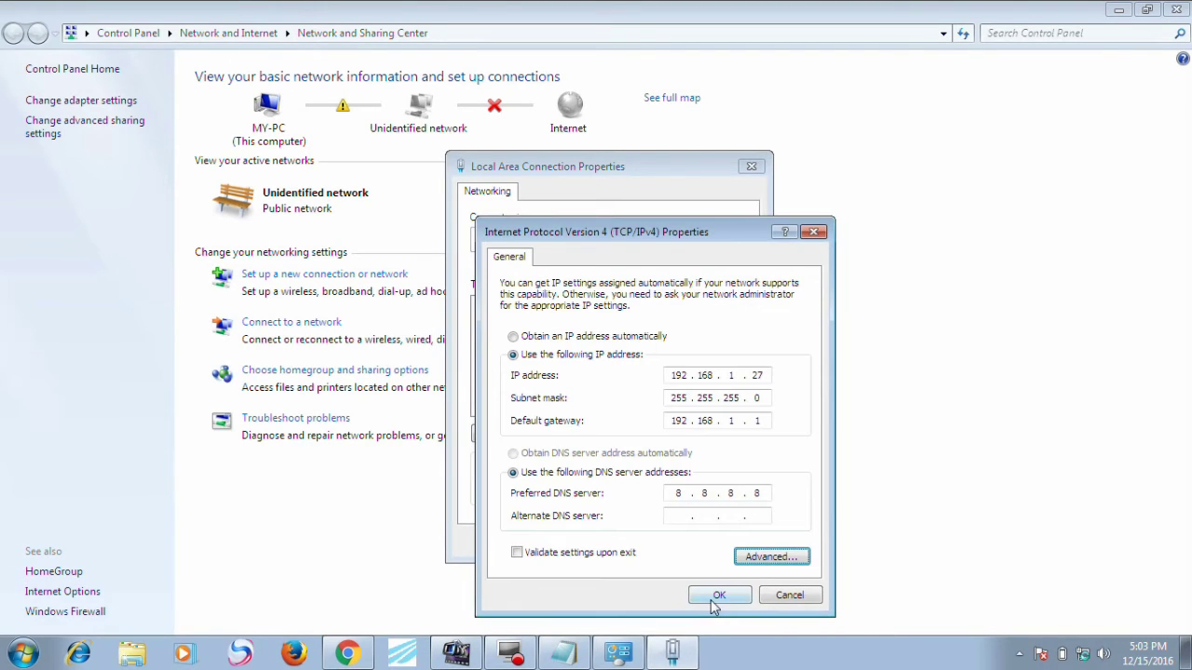
{"action": "left_click", "coordinate": [715, 596]}
{"action": "left_click", "coordinate": [652, 541]}
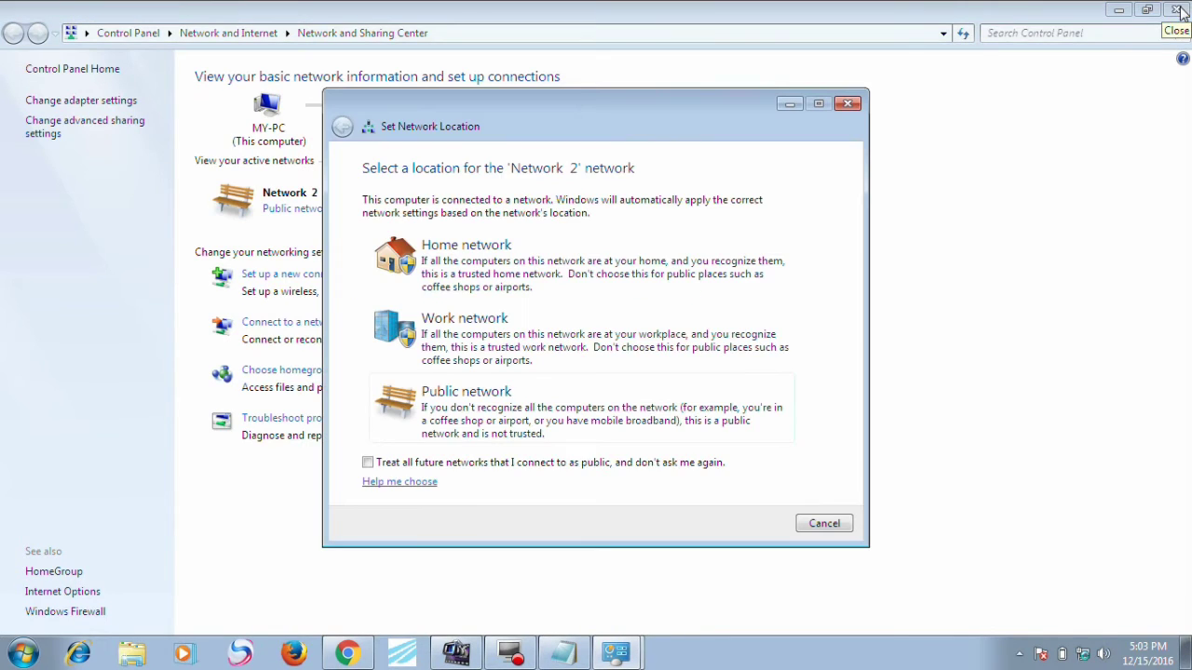
{"action": "left_click", "coordinate": [824, 524]}
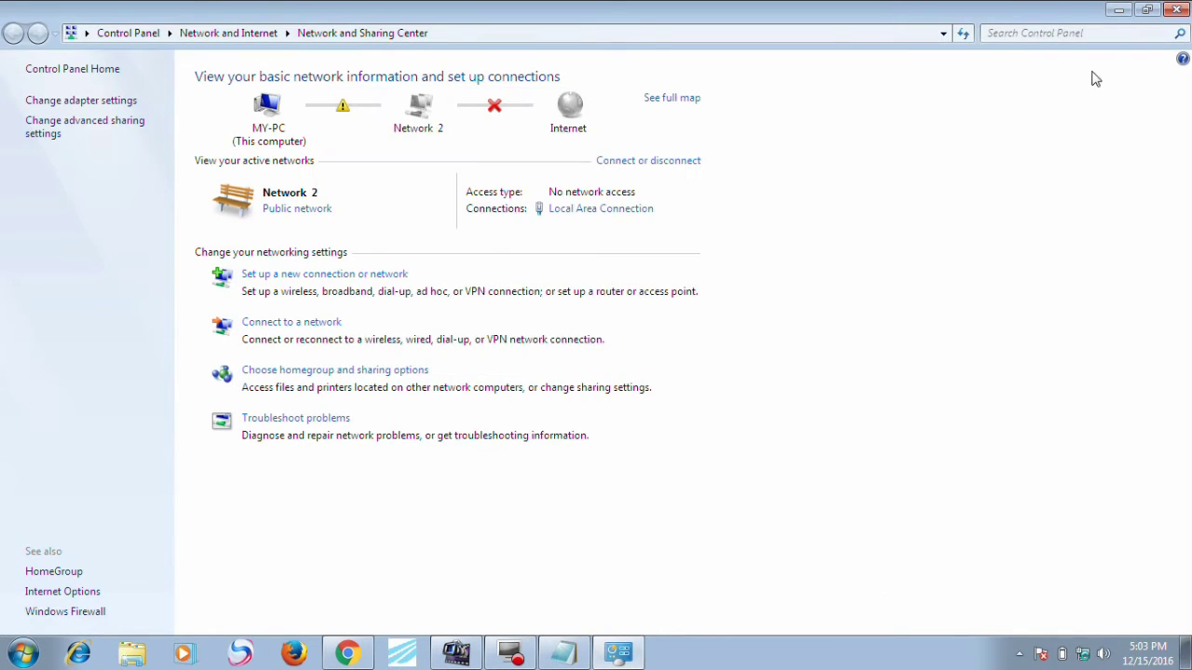
Step: On the Network tab, set IP 192.168.6.5 and gateway 192.168.6.1, then apply
{"action": "left_click", "coordinate": [1175, 16]}
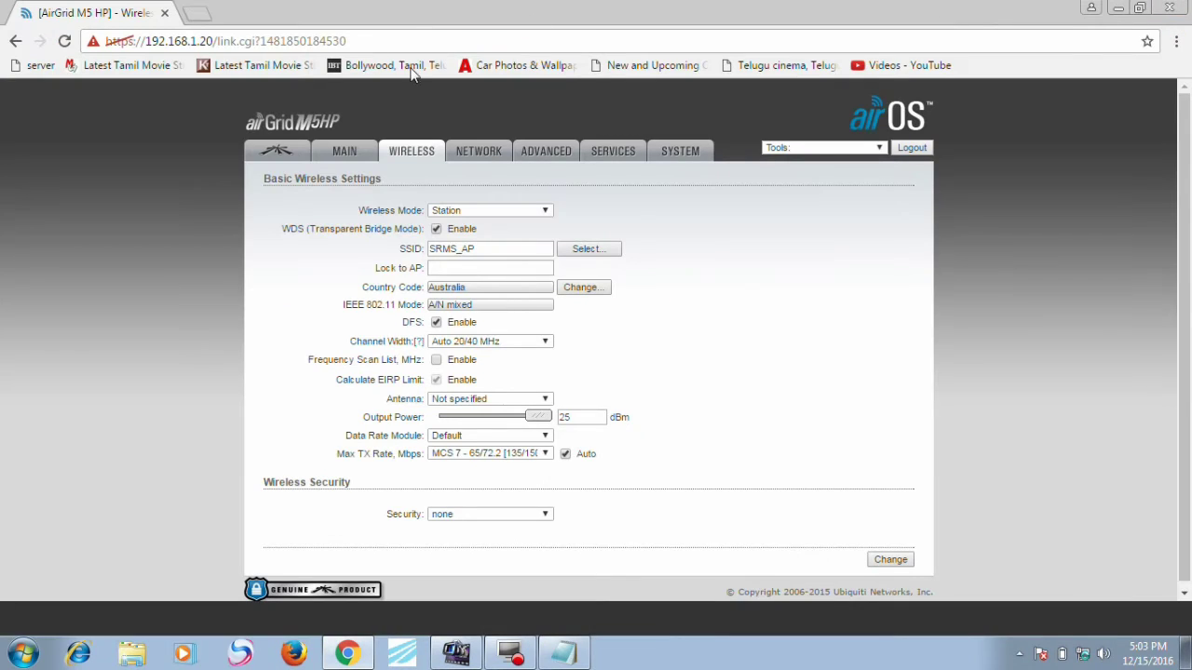
{"action": "left_click", "coordinate": [362, 154]}
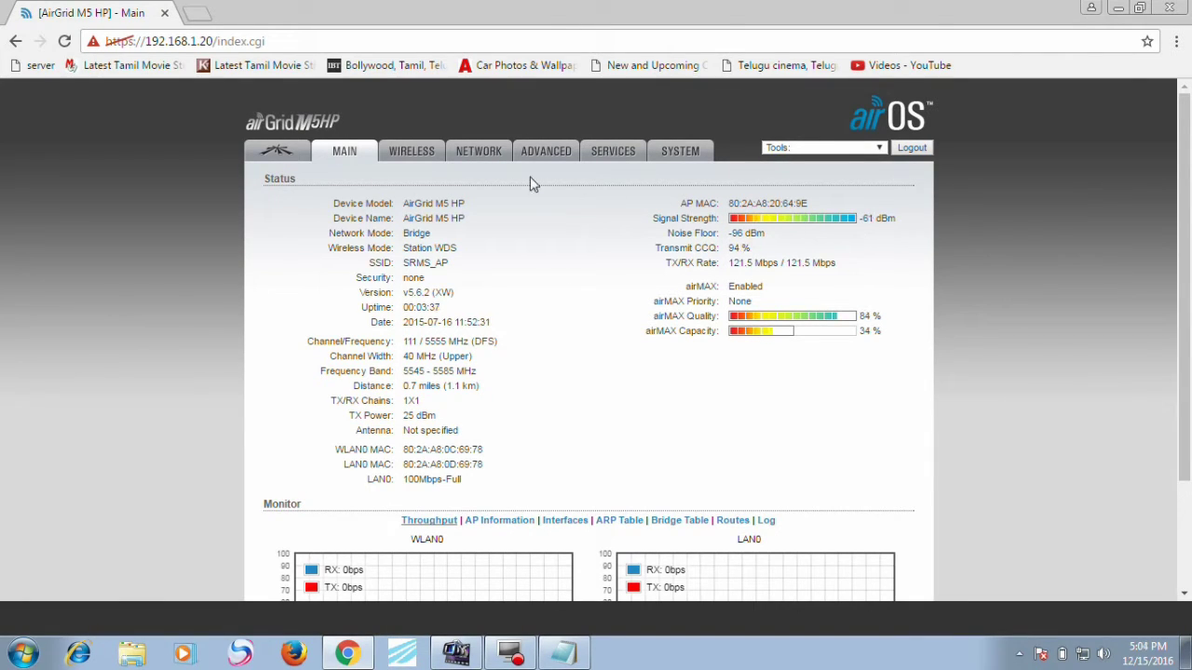
{"action": "left_click", "coordinate": [492, 160]}
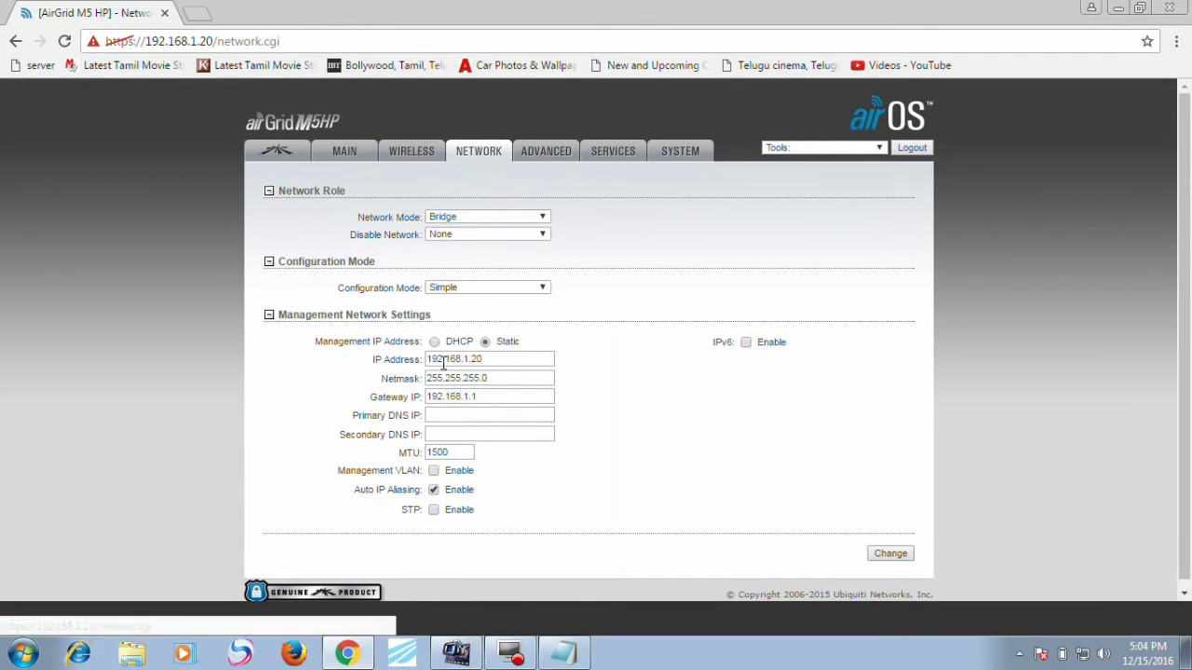
{"action": "left_click_drag", "start_coordinate": [471, 364], "coordinate": [473, 362]}
{"action": "type", "text": "8."}
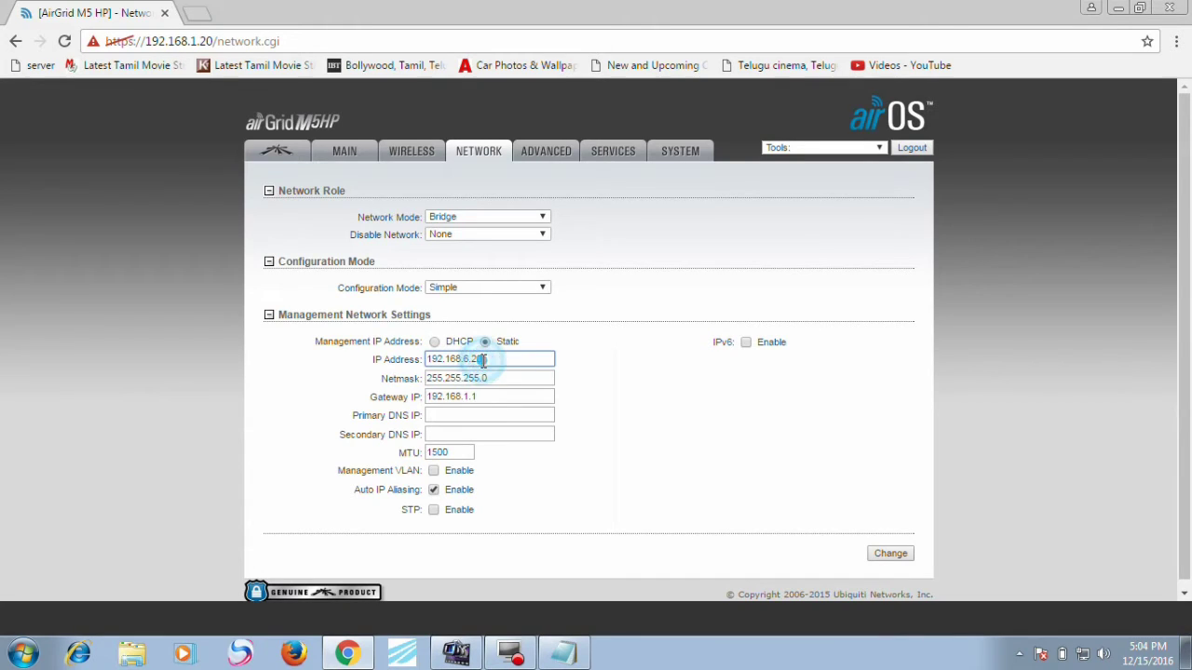
{"action": "type", "text": "2"}
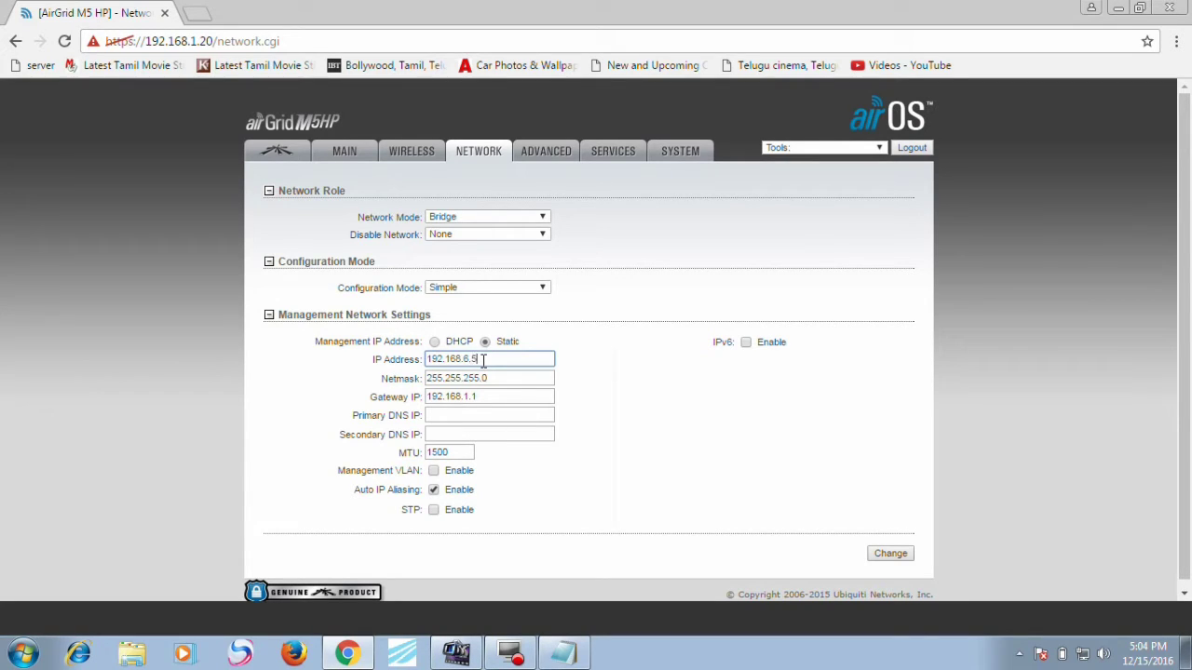
{"action": "left_click", "coordinate": [470, 396]}
{"action": "key", "text": "BackSpace"}
{"action": "key", "text": "BackSpace"}
{"action": "key", "text": "BackSpace"}
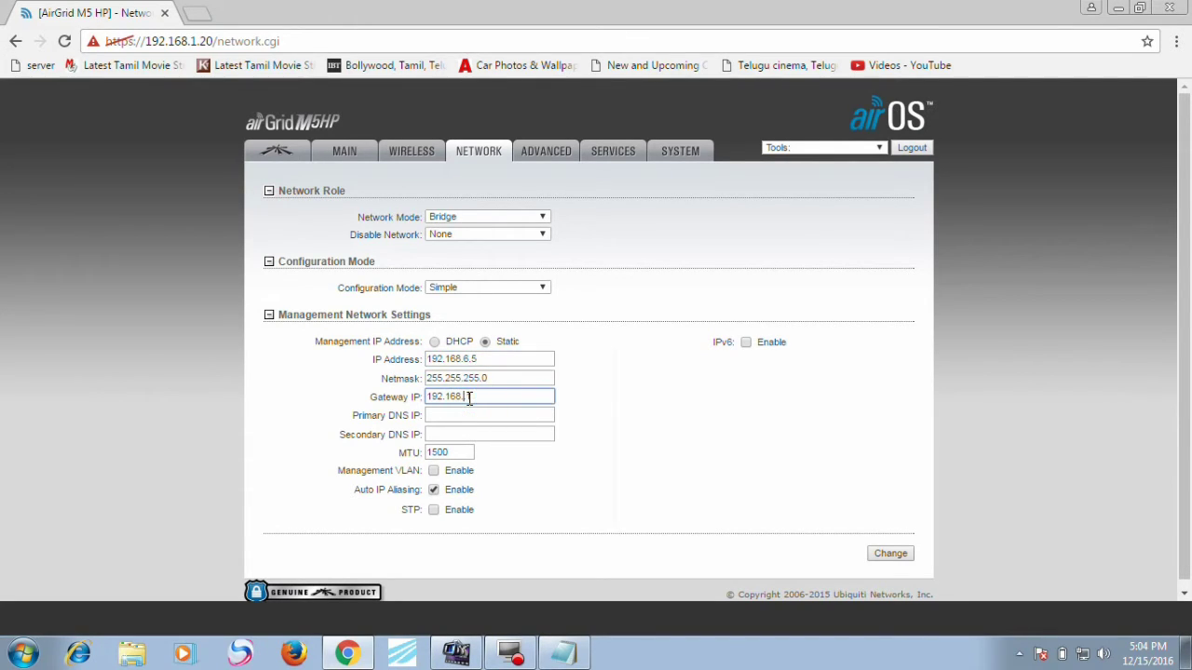
{"action": "left_click", "coordinate": [884, 553]}
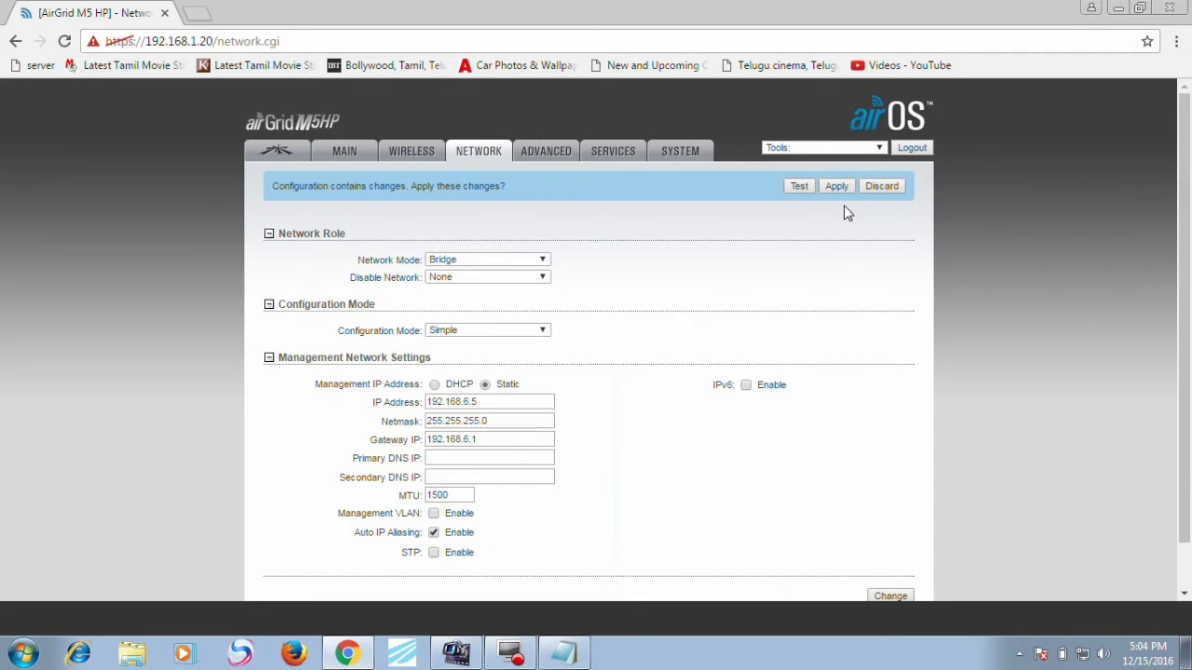
{"action": "left_click", "coordinate": [835, 187]}
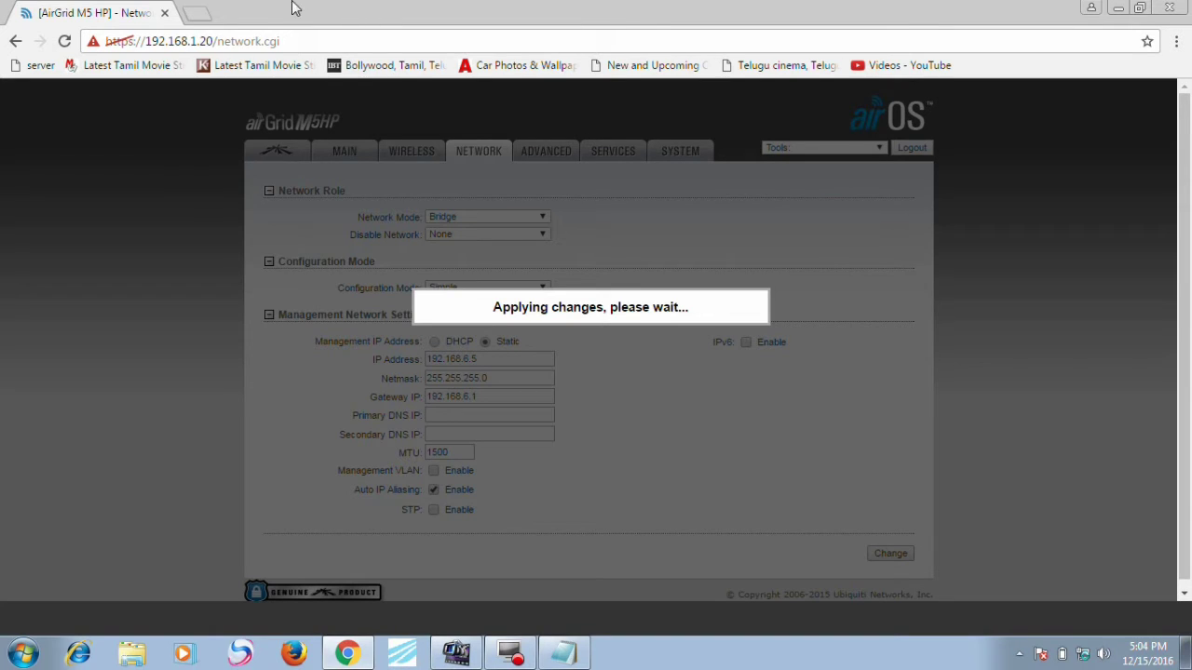
Step: Reload the station's tab at 192.168.6.5 and proceed past the certificate warning
{"action": "left_click", "coordinate": [193, 13]}
{"action": "type", "text": "192.168.1.20"}
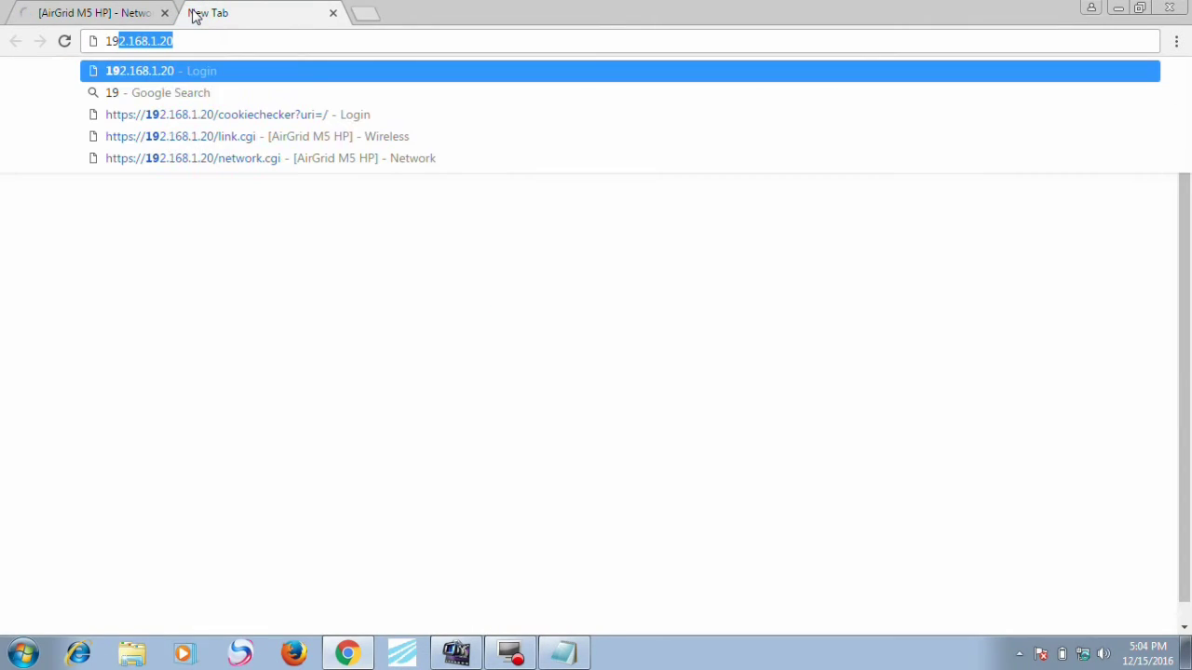
{"action": "left_click", "coordinate": [93, 12]}
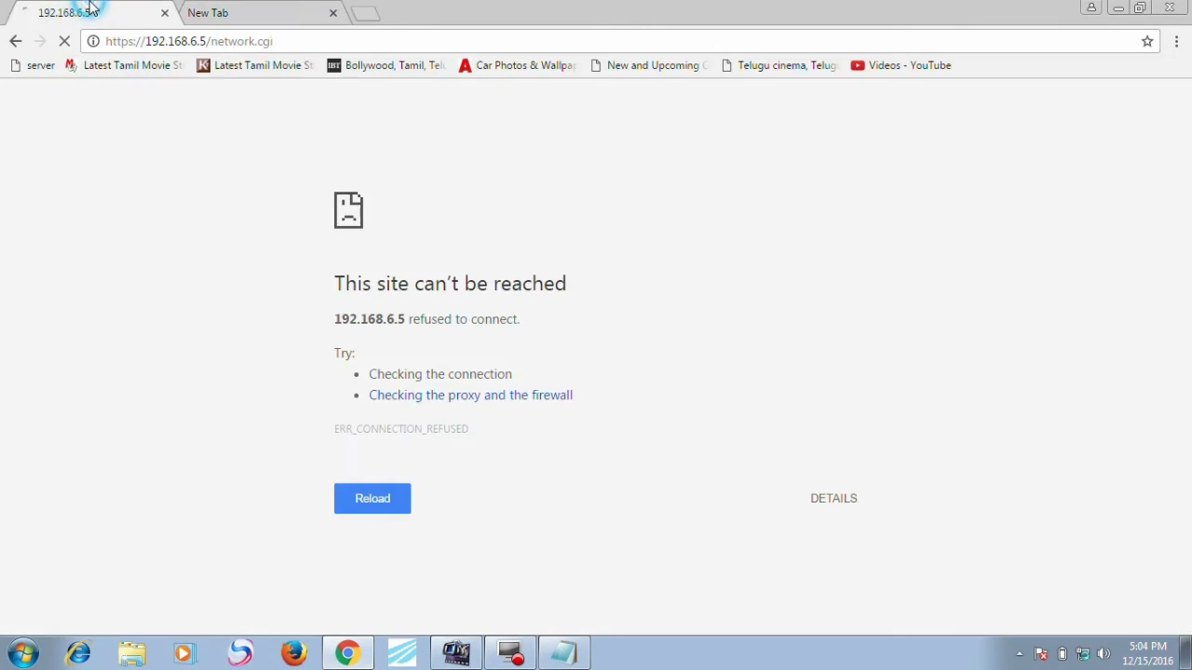
{"action": "left_click", "coordinate": [217, 41]}
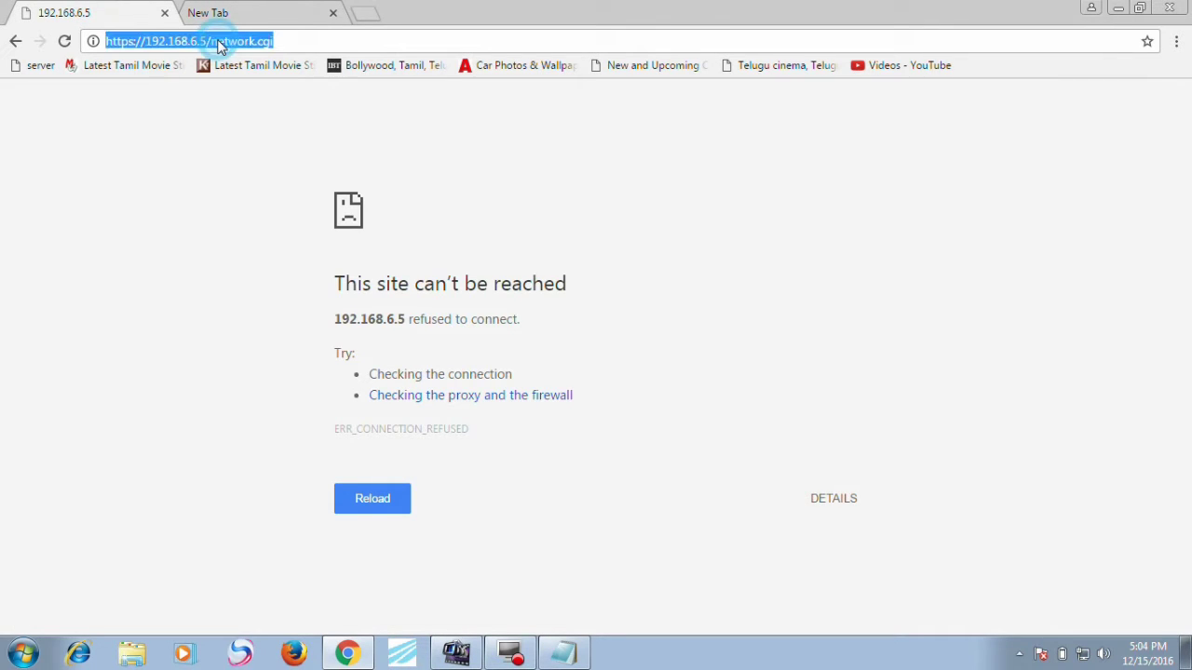
{"action": "key", "text": "Return"}
{"action": "left_click", "coordinate": [265, 8]}
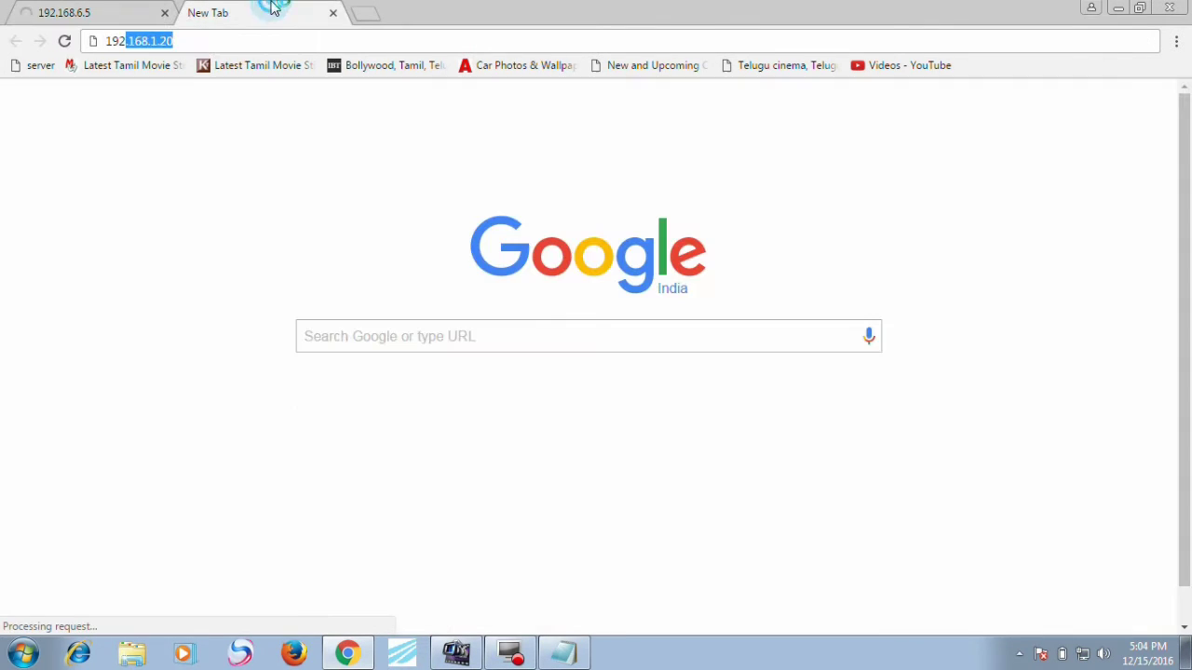
{"action": "left_click", "coordinate": [333, 13]}
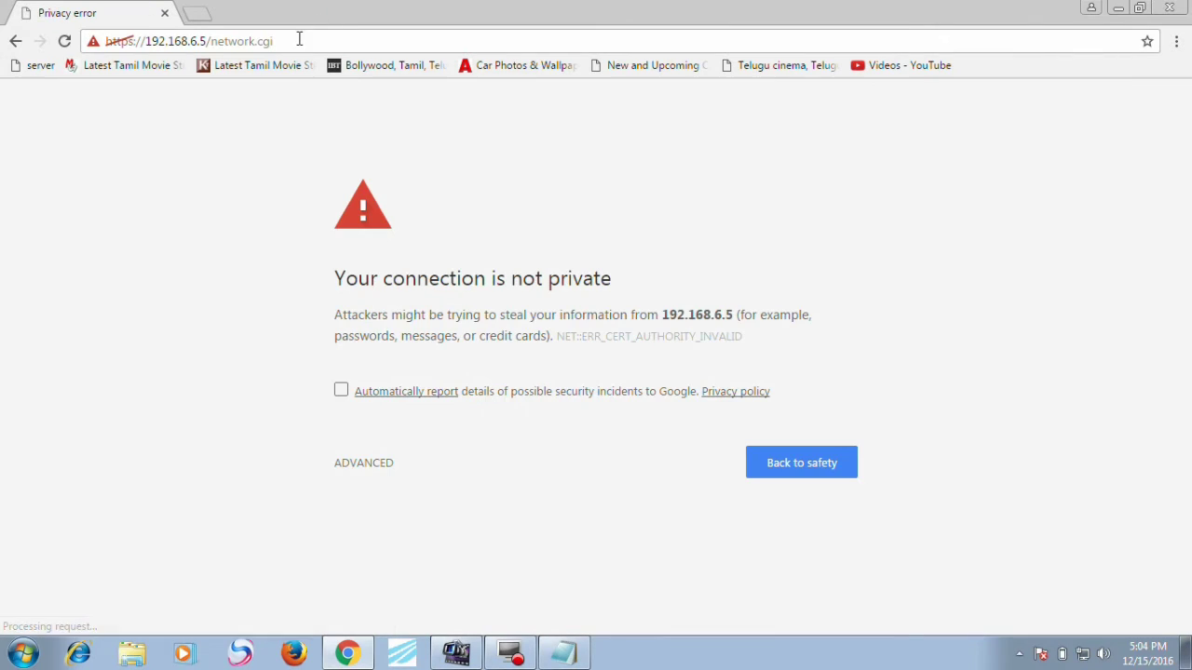
{"action": "left_click", "coordinate": [379, 471]}
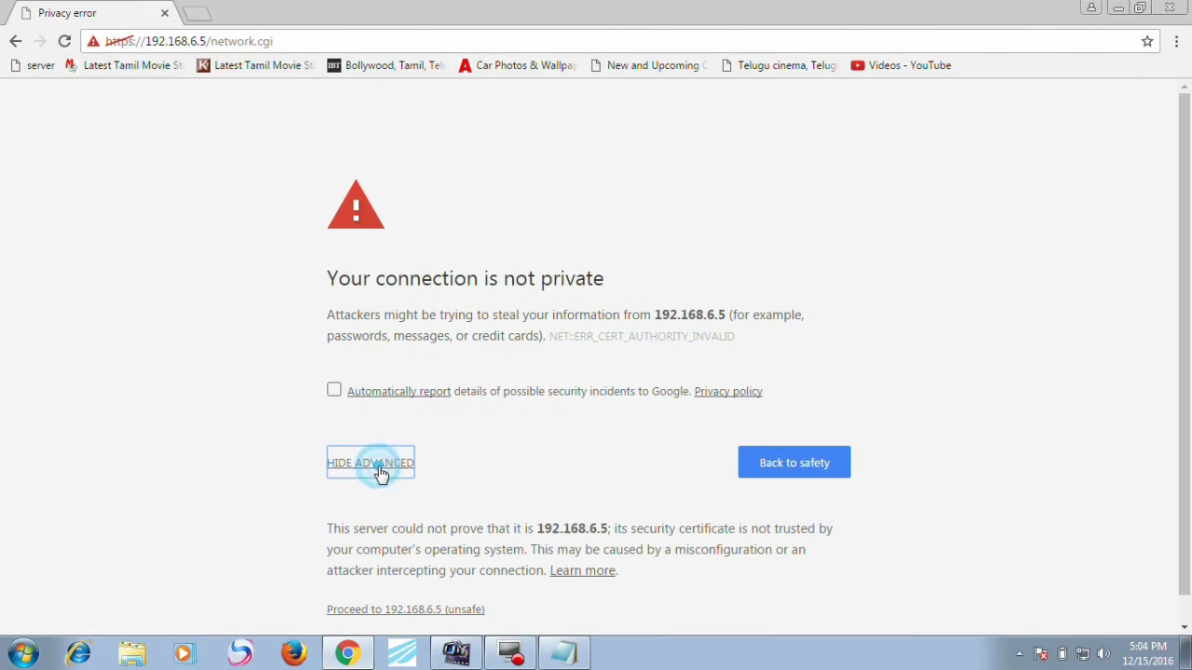
{"action": "left_click", "coordinate": [391, 610]}
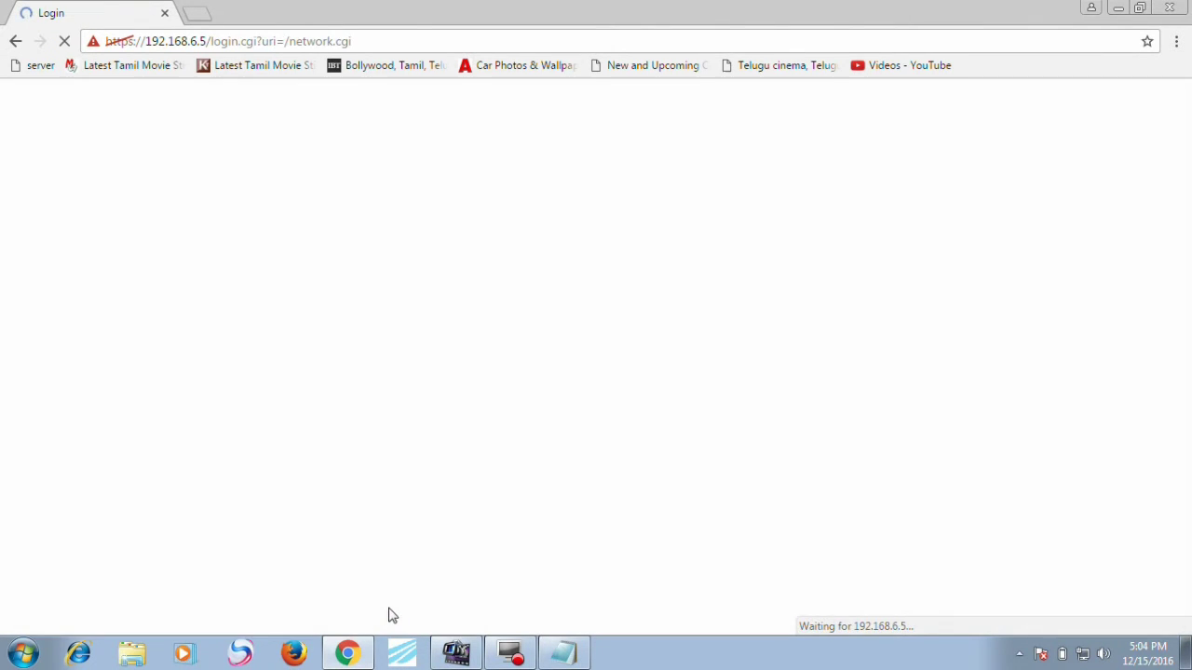
Step: Log in with the admin user name and password and show the Main status page
{"action": "type", "text": "u"}
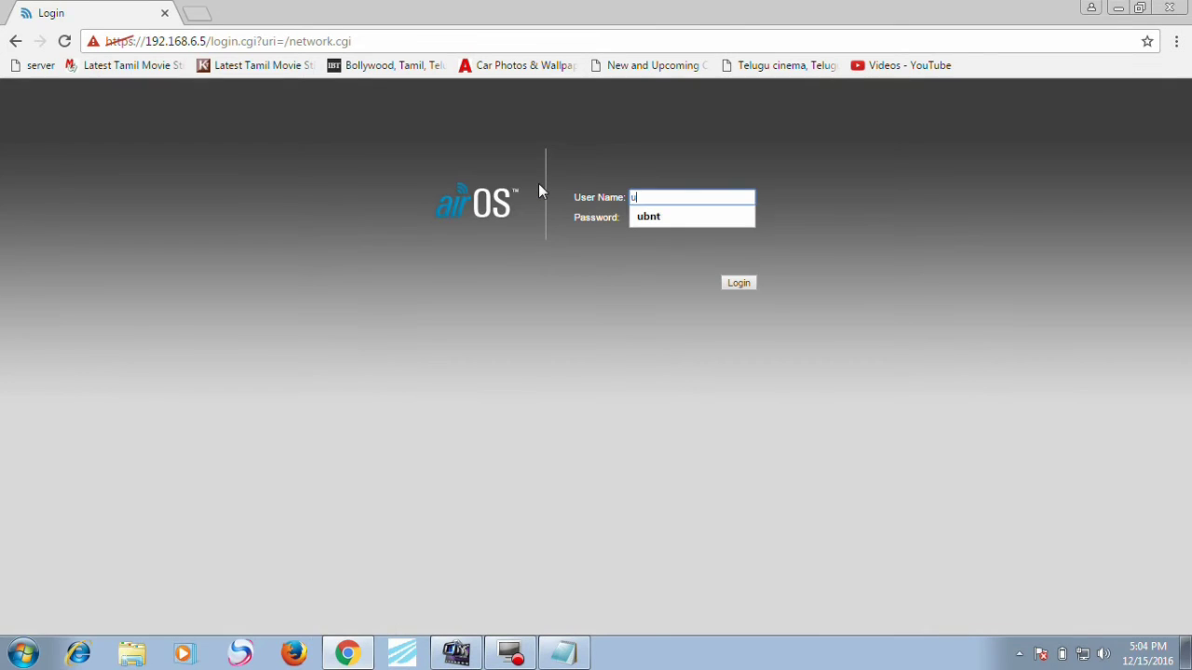
{"action": "key", "text": "Down"}
{"action": "key", "text": "Return"}
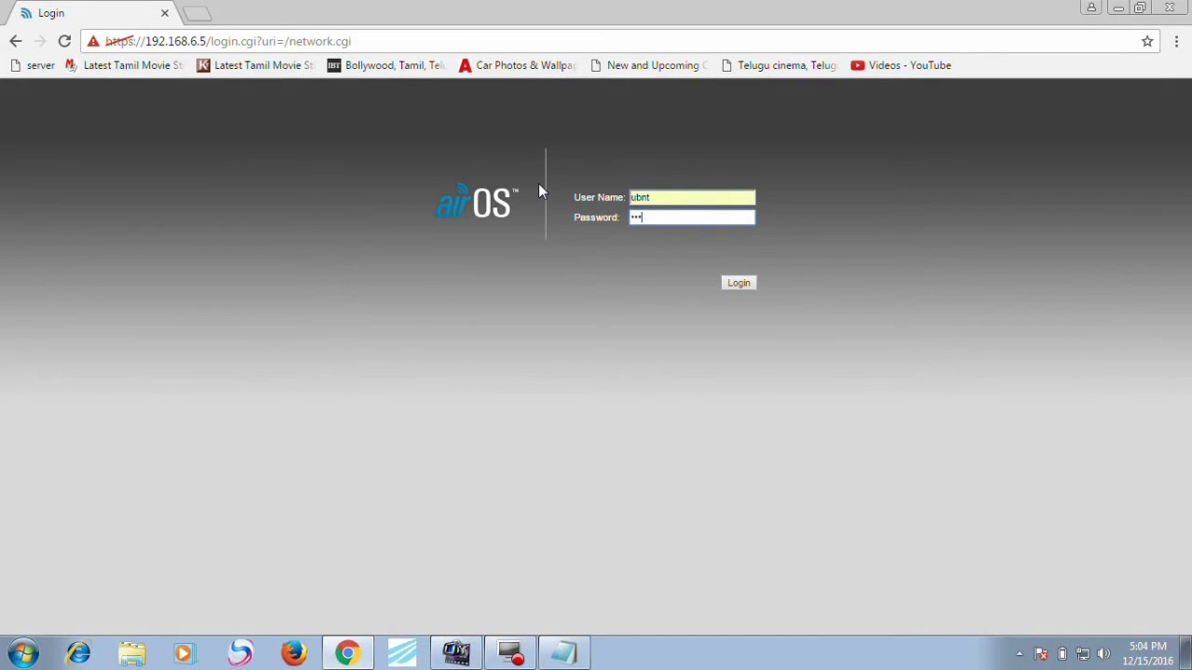
{"action": "key", "text": "Return"}
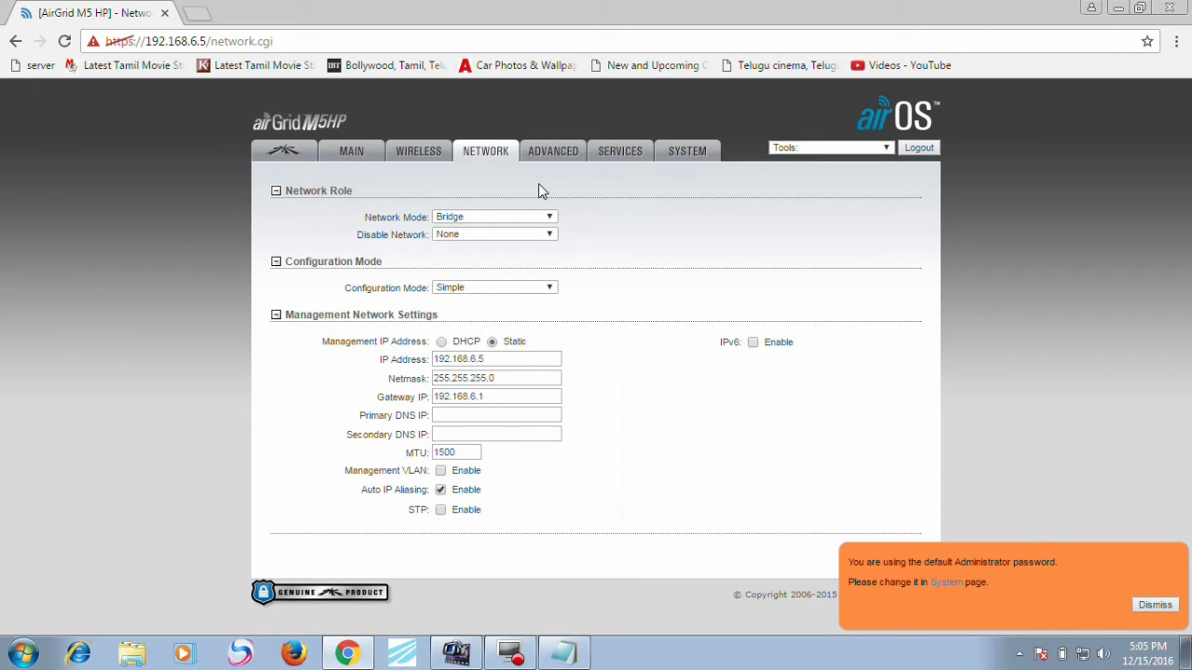
{"action": "left_click_drag", "start_coordinate": [391, 150], "coordinate": [336, 162]}
{"action": "left_click", "coordinate": [351, 160]}
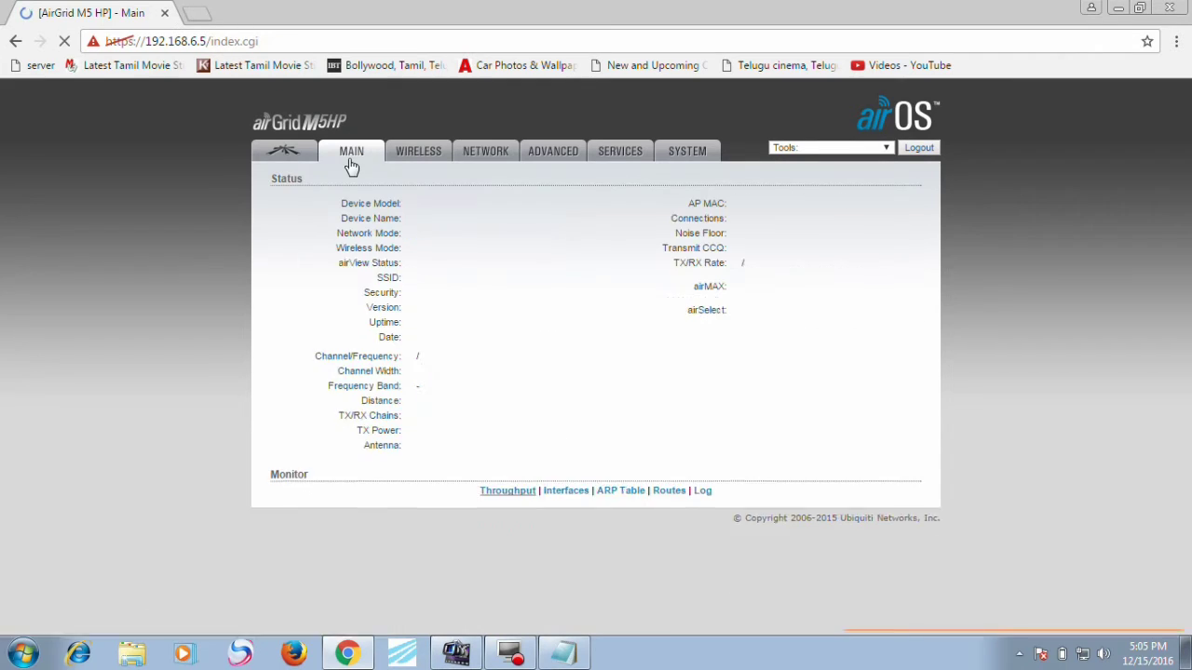
Step: Load the second station at 192.168.6.4 in a new tab, bypassing the certificate warning
{"action": "left_click", "coordinate": [189, 13]}
{"action": "type", "text": "192.168.1."}
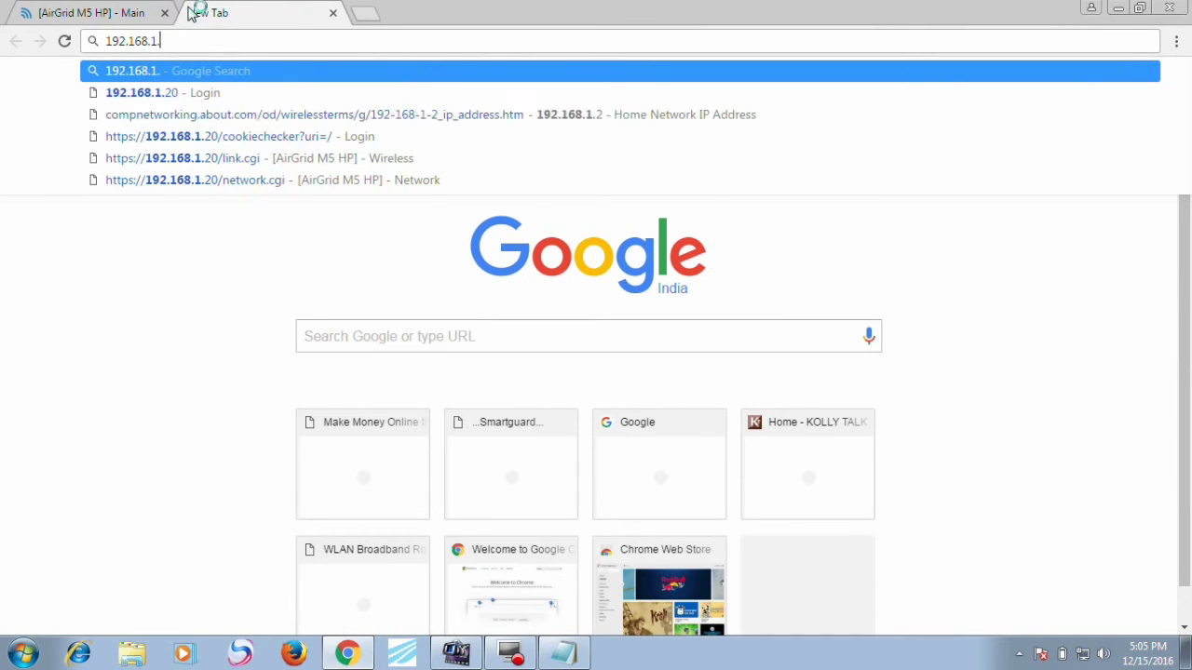
{"action": "key", "text": "BackSpace"}
{"action": "key", "text": "BackSpace"}
{"action": "type", "text": "6."}
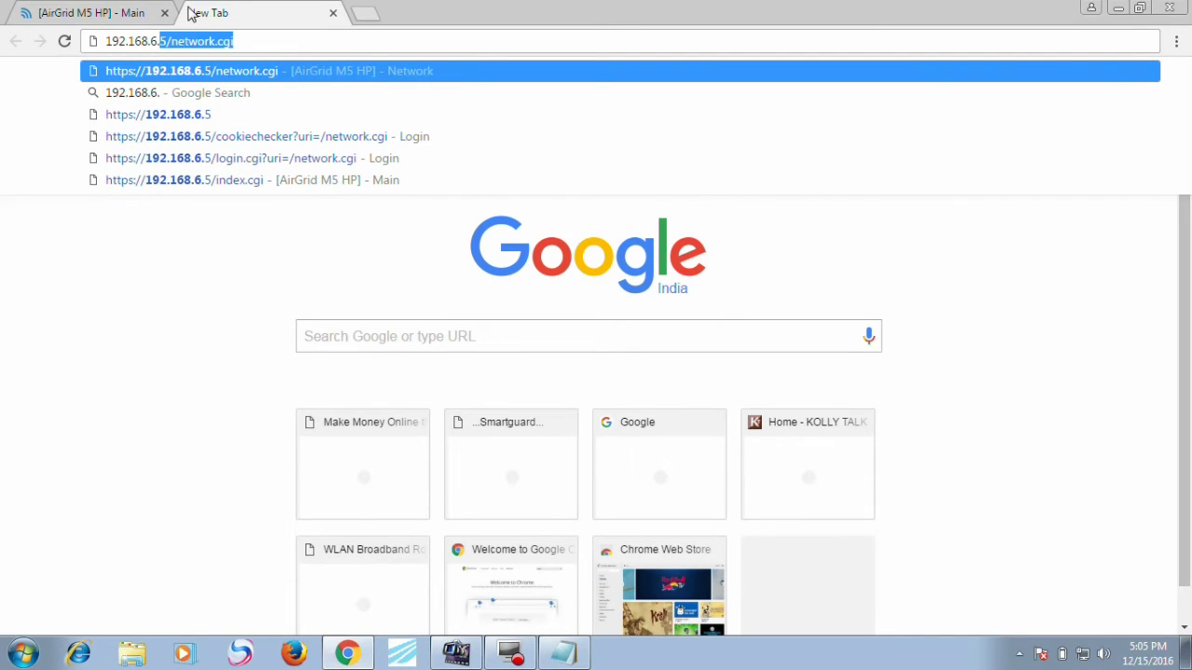
{"action": "type", "text": "4"}
{"action": "key", "text": "Return"}
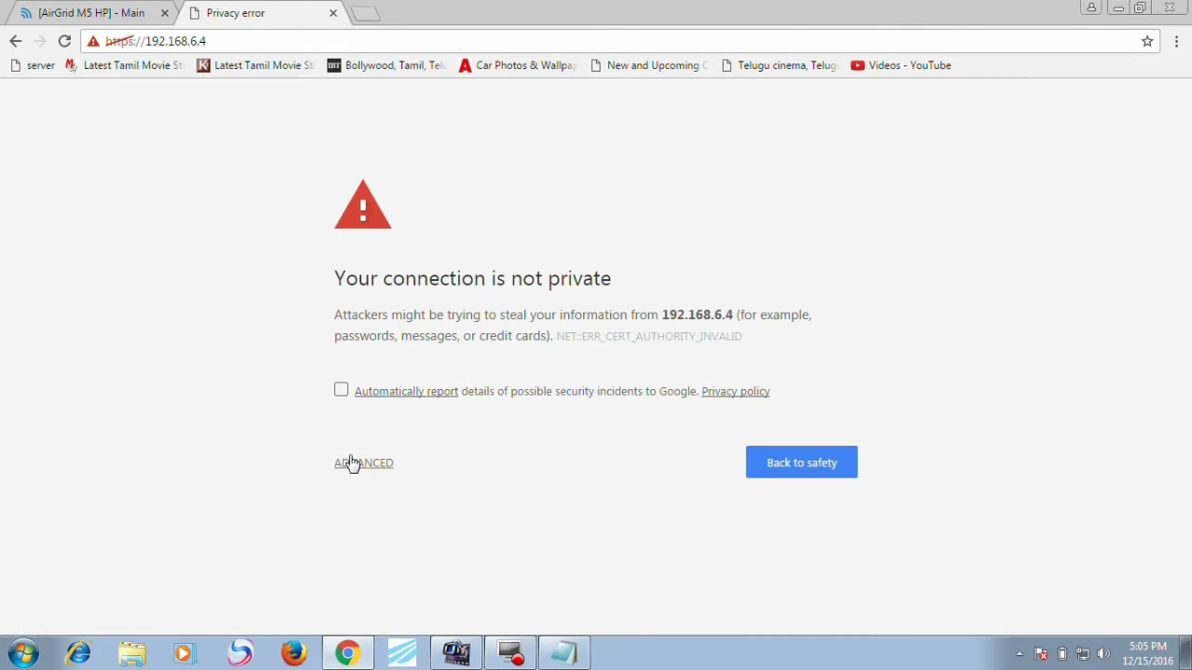
{"action": "left_click", "coordinate": [352, 462]}
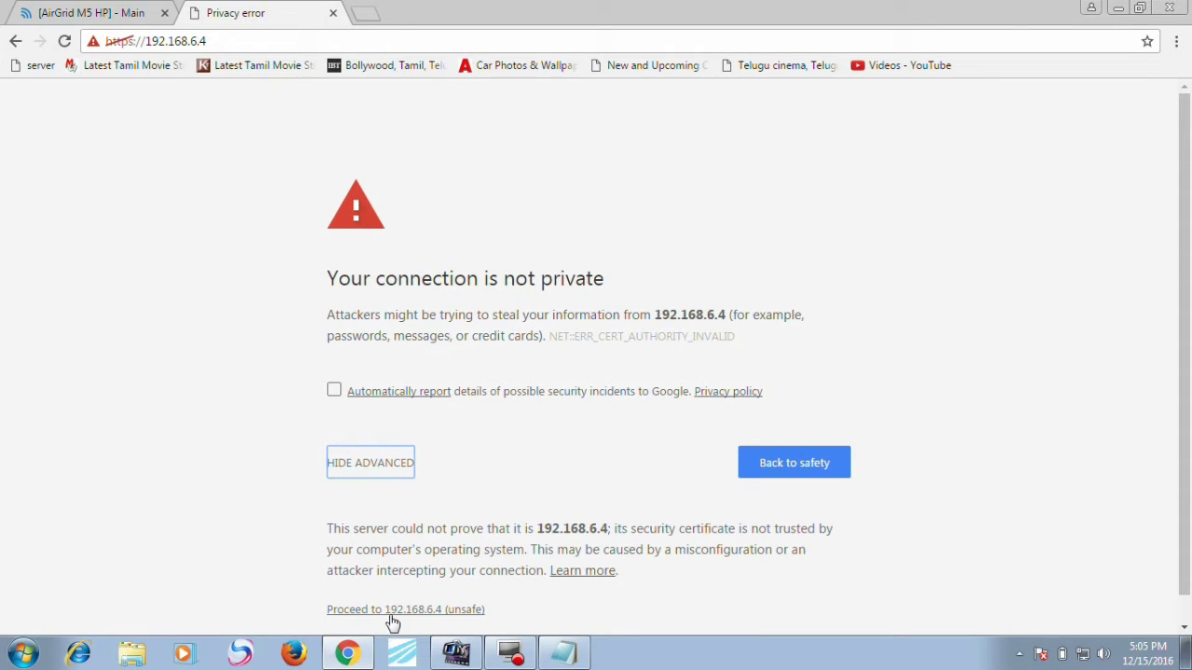
{"action": "left_click", "coordinate": [392, 611]}
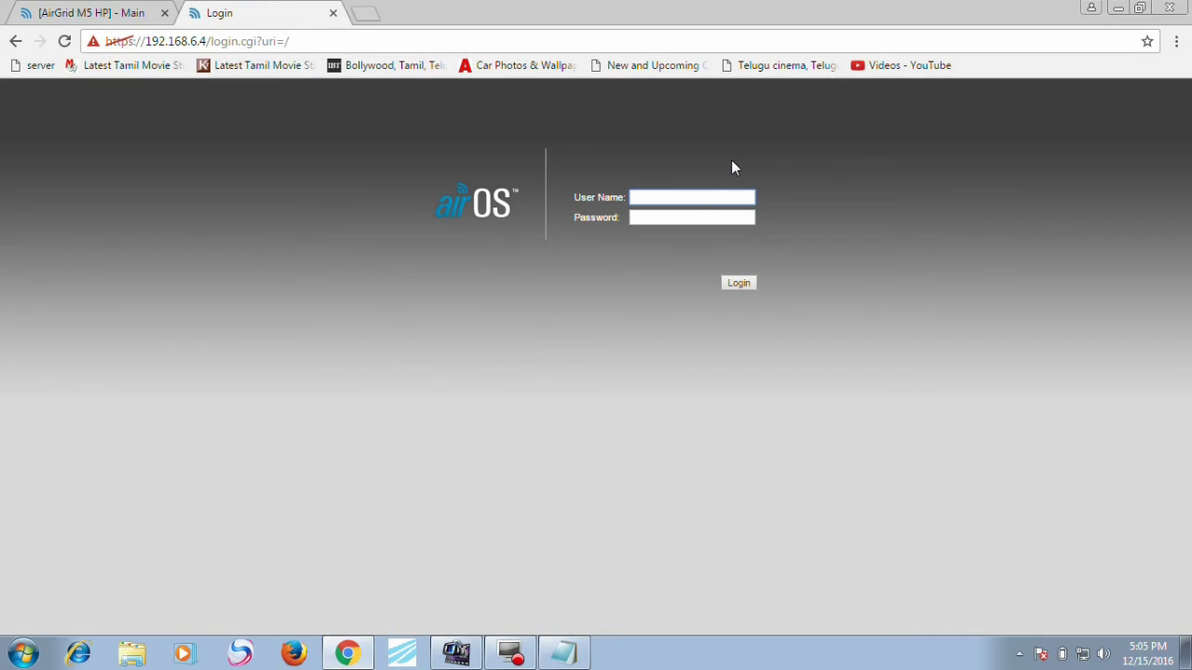
Step: Log in to 192.168.6.4 and toggle its frequency scan list on and back off
{"action": "type", "text": "u"}
{"action": "key", "text": "Down"}
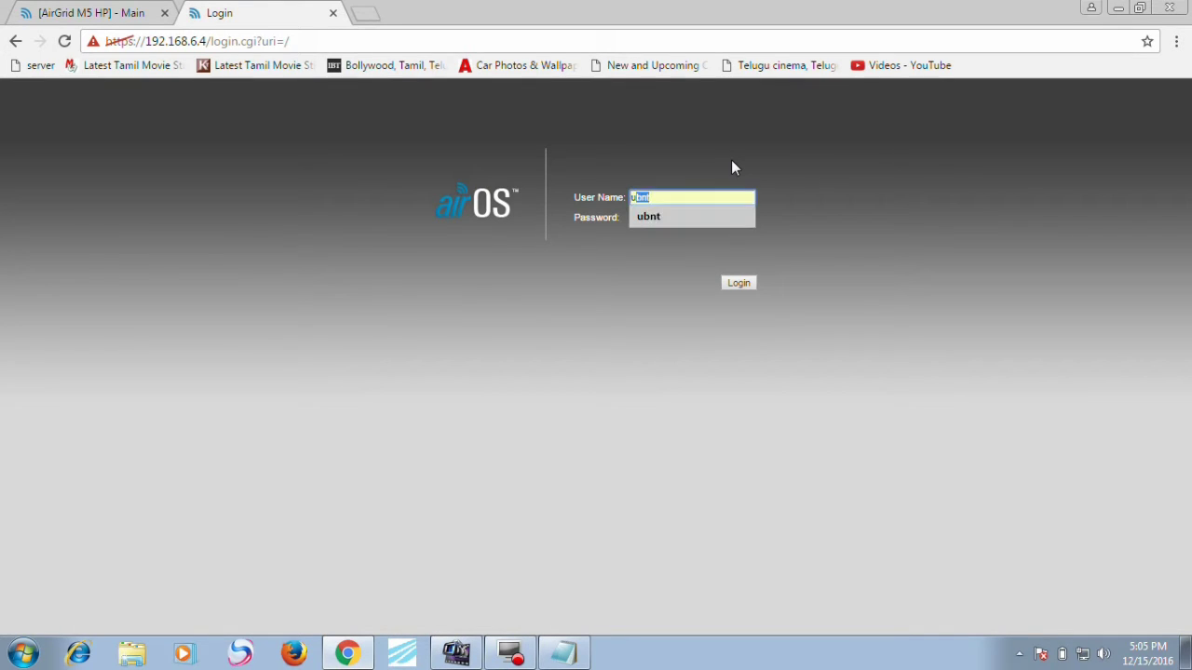
{"action": "key", "text": "Tab"}
{"action": "key", "text": "Return"}
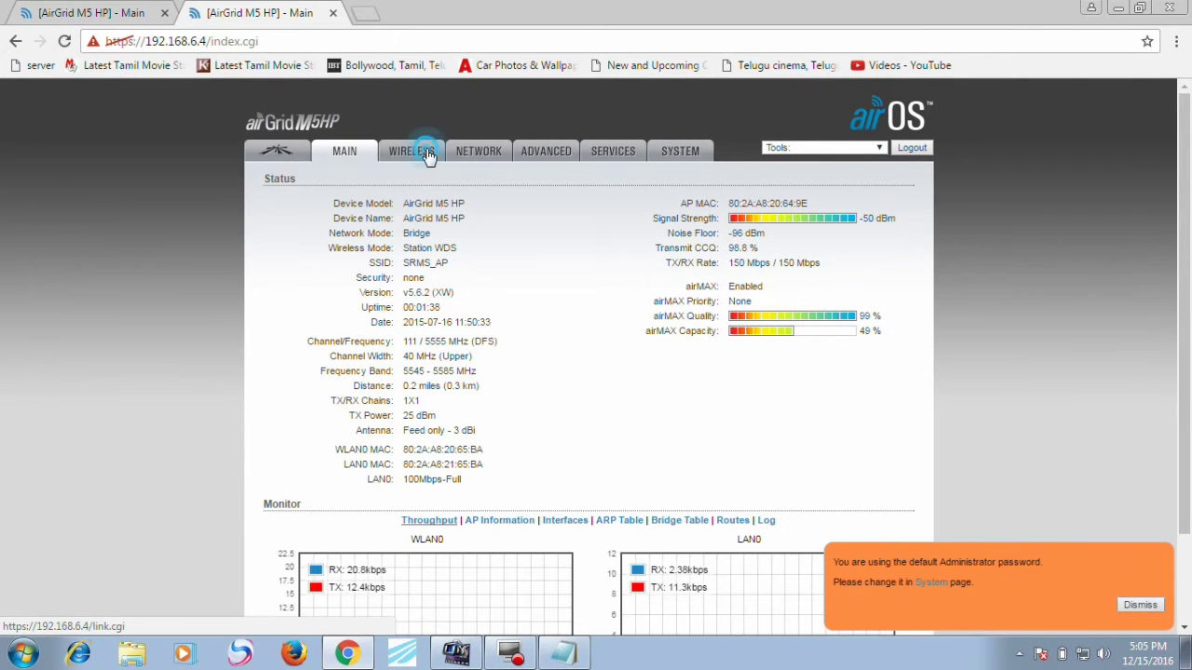
{"action": "left_click", "coordinate": [427, 151]}
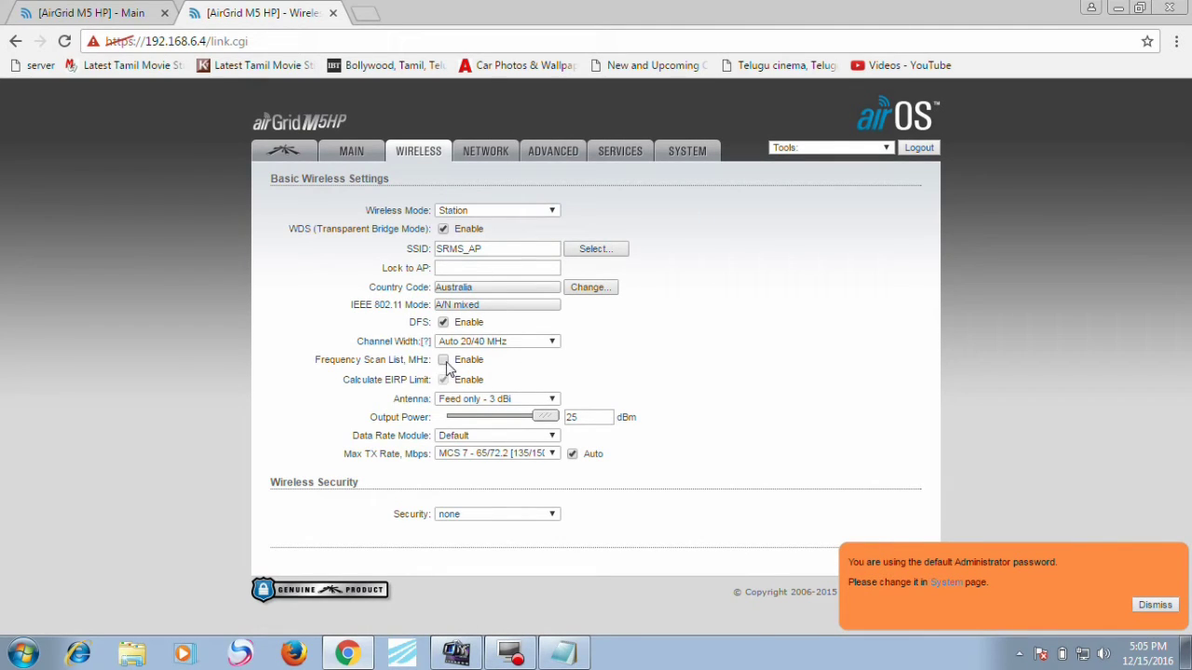
{"action": "left_click", "coordinate": [445, 363]}
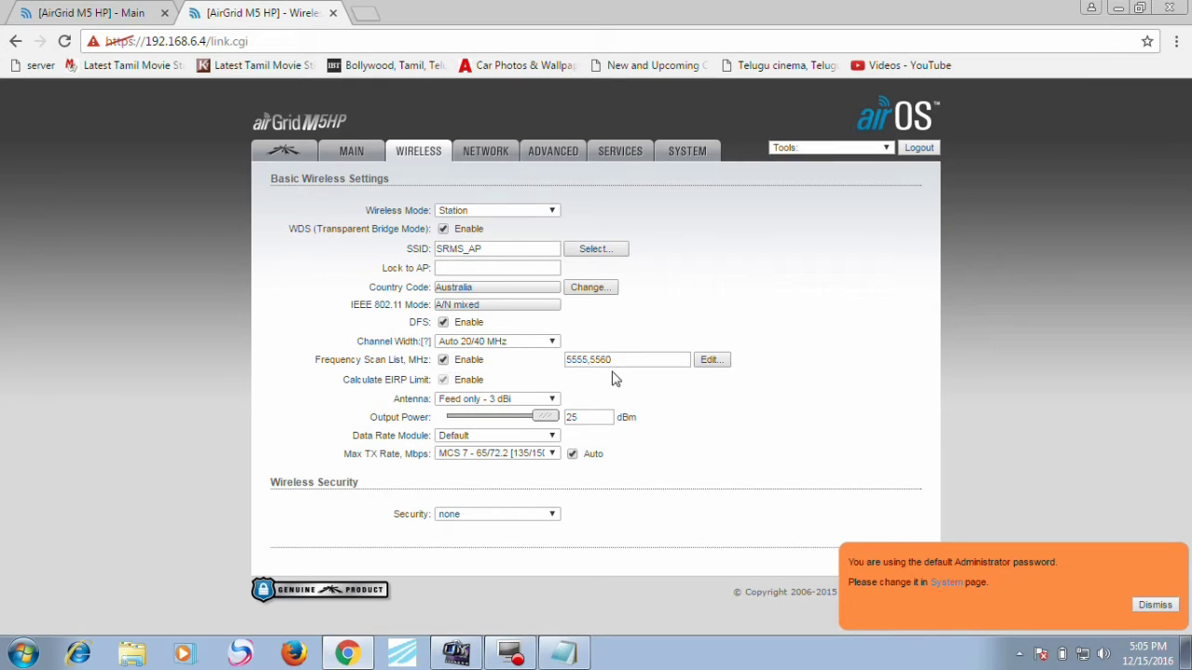
{"action": "left_click", "coordinate": [443, 360]}
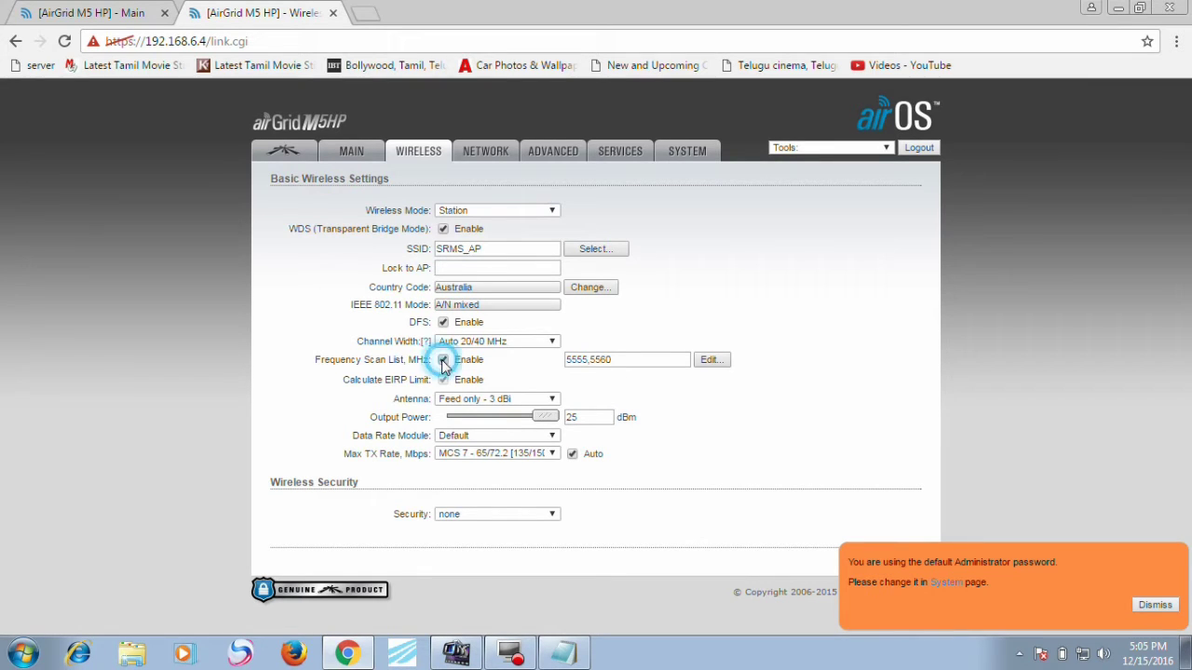
{"action": "left_click", "coordinate": [362, 10]}
Step: Load 192.168.6.3, proceed past the certificate warning, and log in
{"action": "type", "text": "192.168.6."}
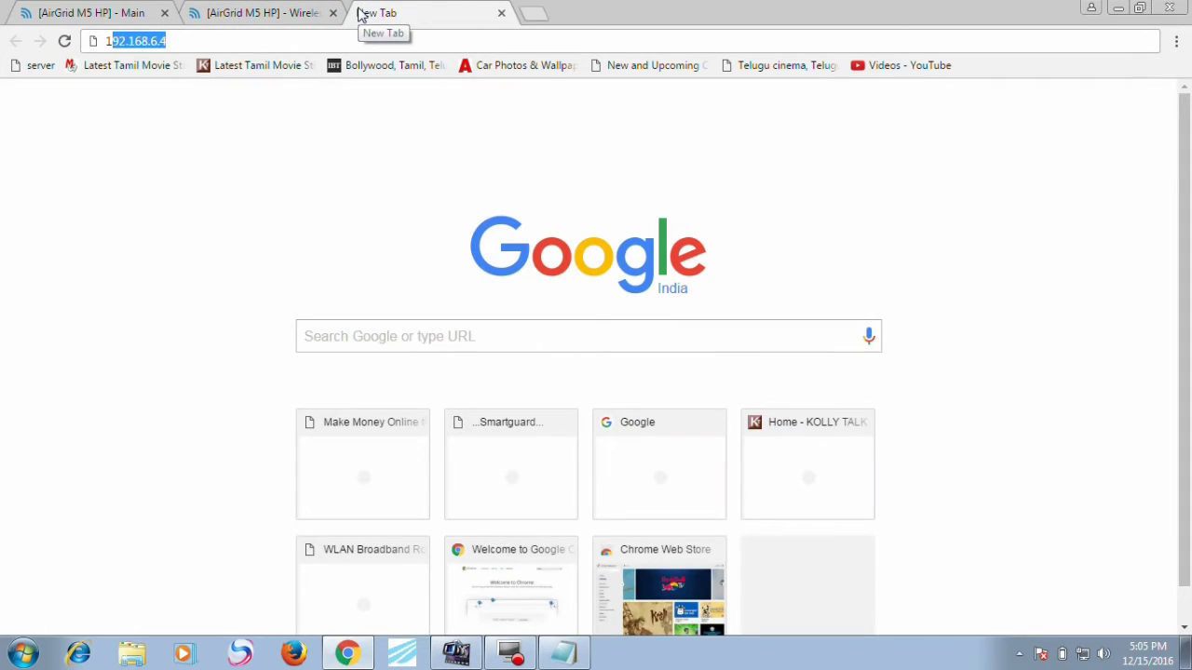
{"action": "type", "text": "3"}
{"action": "key", "text": "Return"}
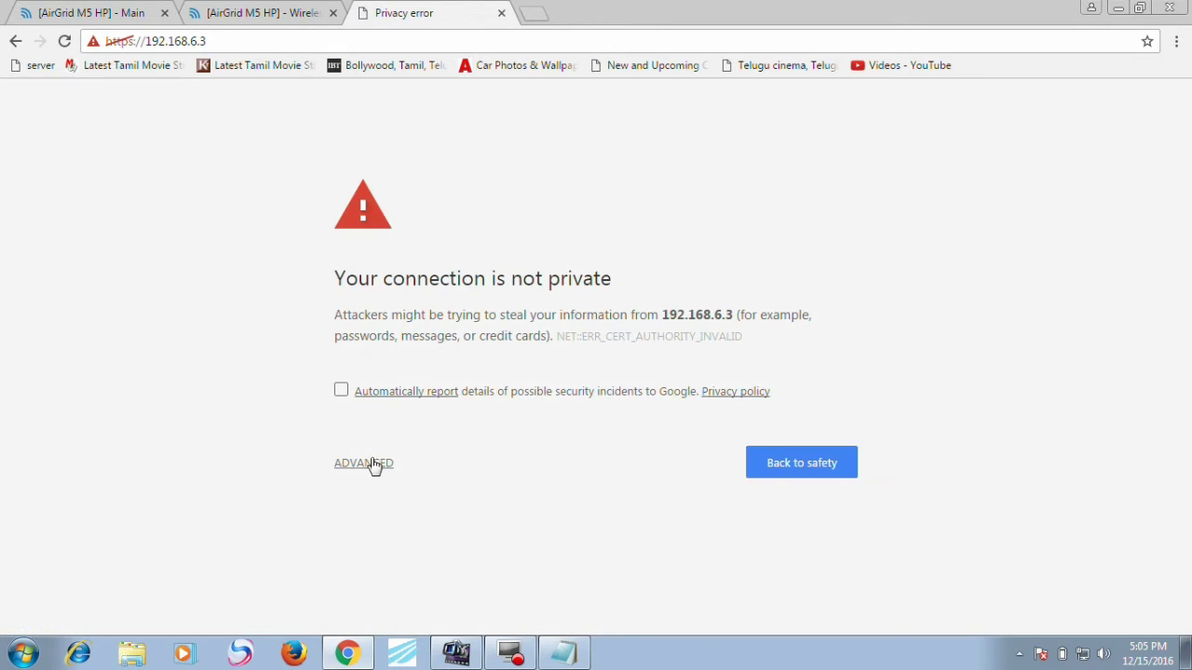
{"action": "left_click", "coordinate": [370, 463]}
{"action": "left_click", "coordinate": [372, 610]}
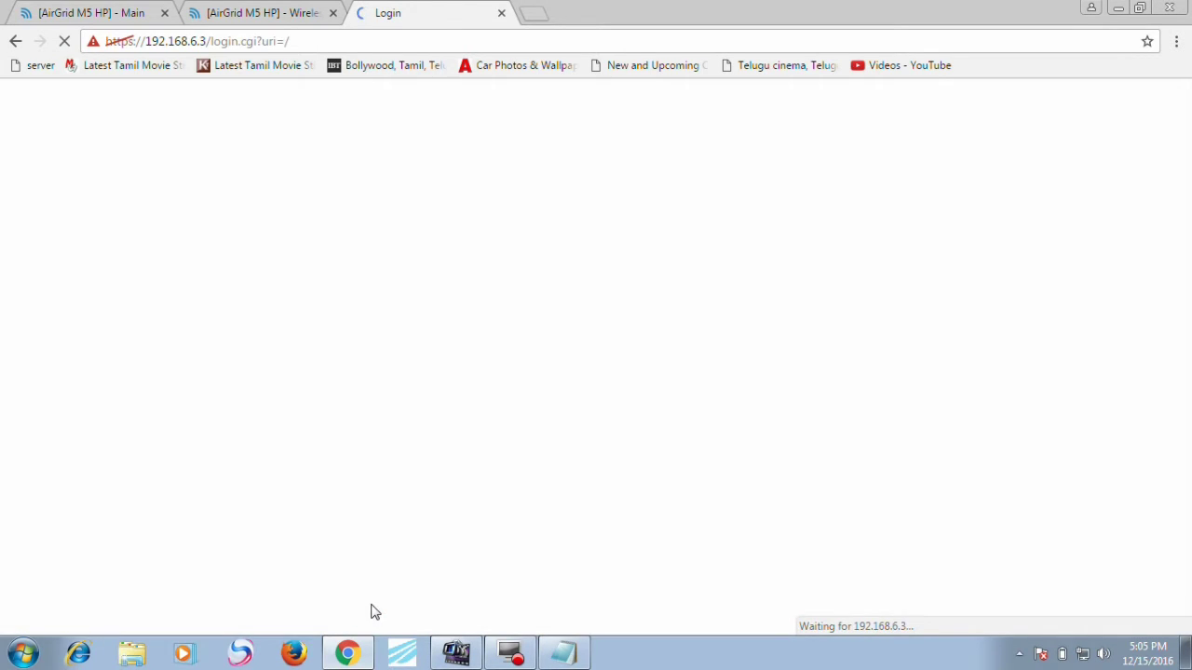
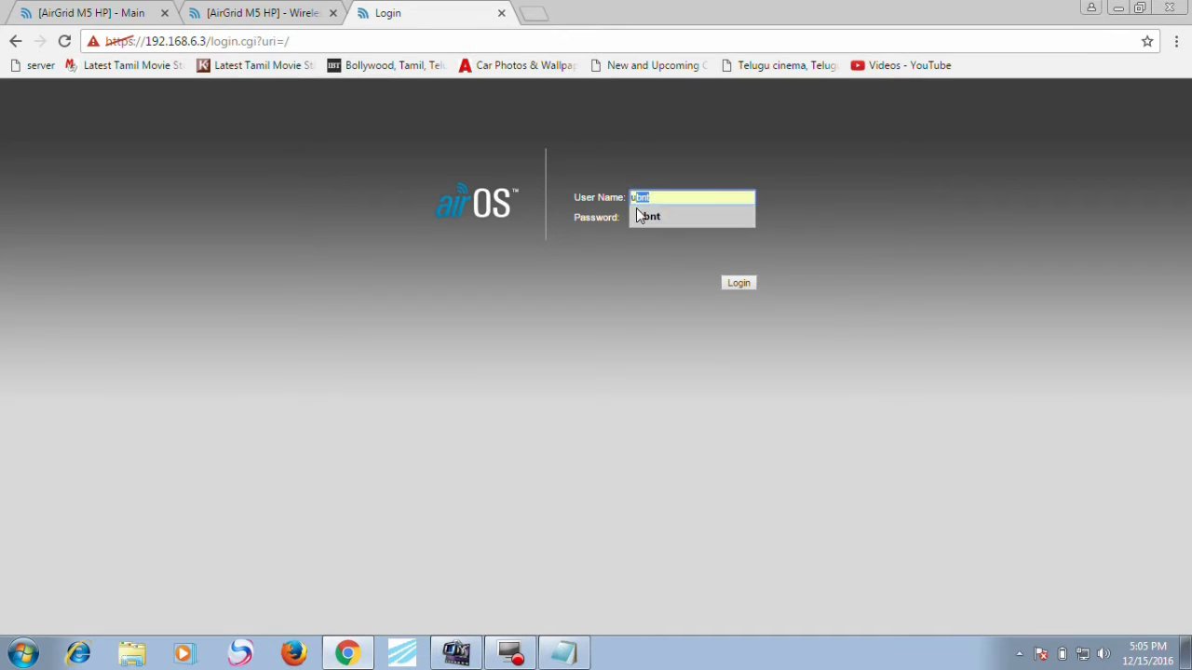
{"action": "left_click", "coordinate": [638, 216]}
{"action": "key", "text": "Return"}
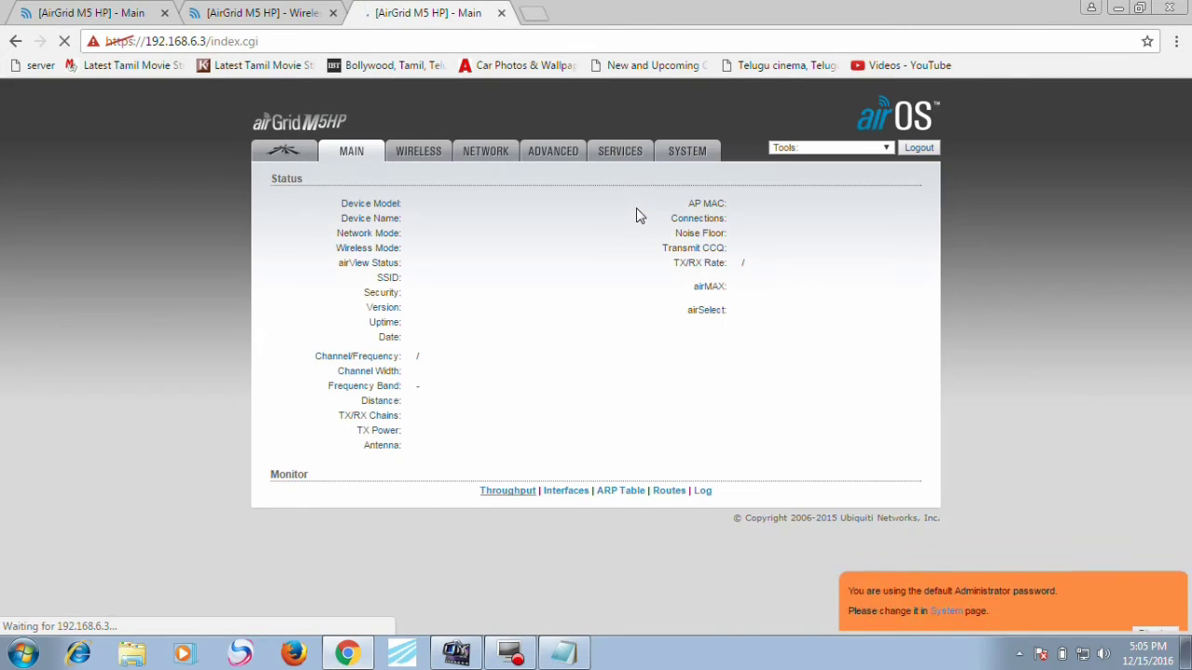
Step: Check its wireless settings, toggling the frequency scan list on and off, then close the tab
{"action": "left_click", "coordinate": [416, 150]}
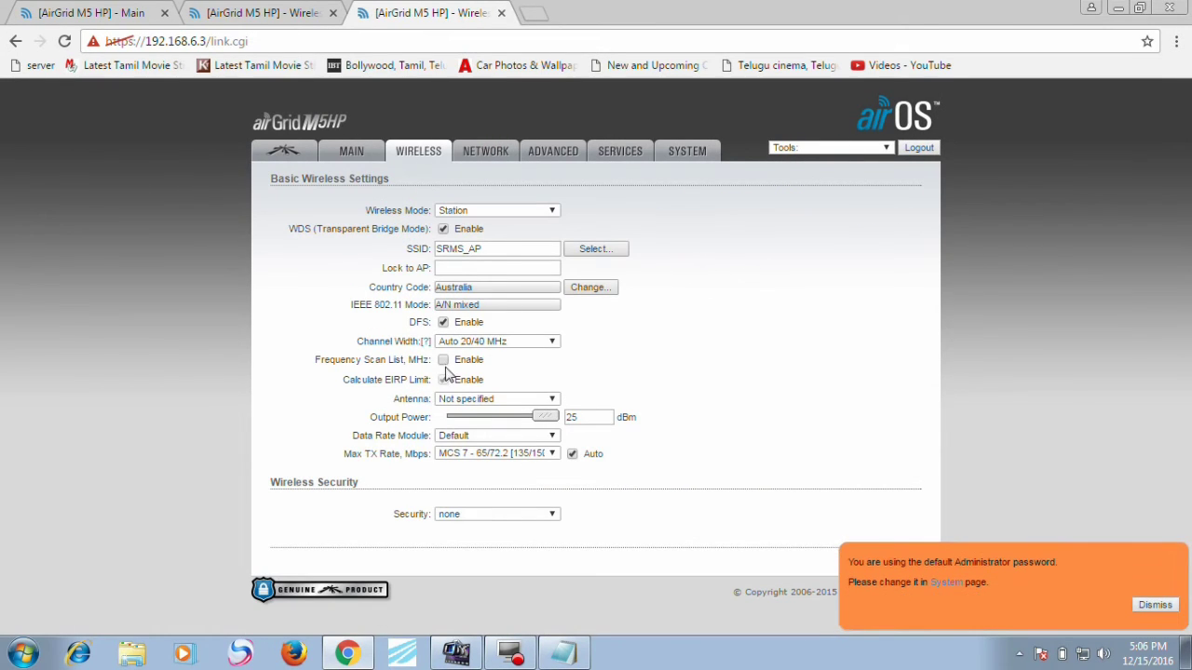
{"action": "left_click", "coordinate": [445, 361]}
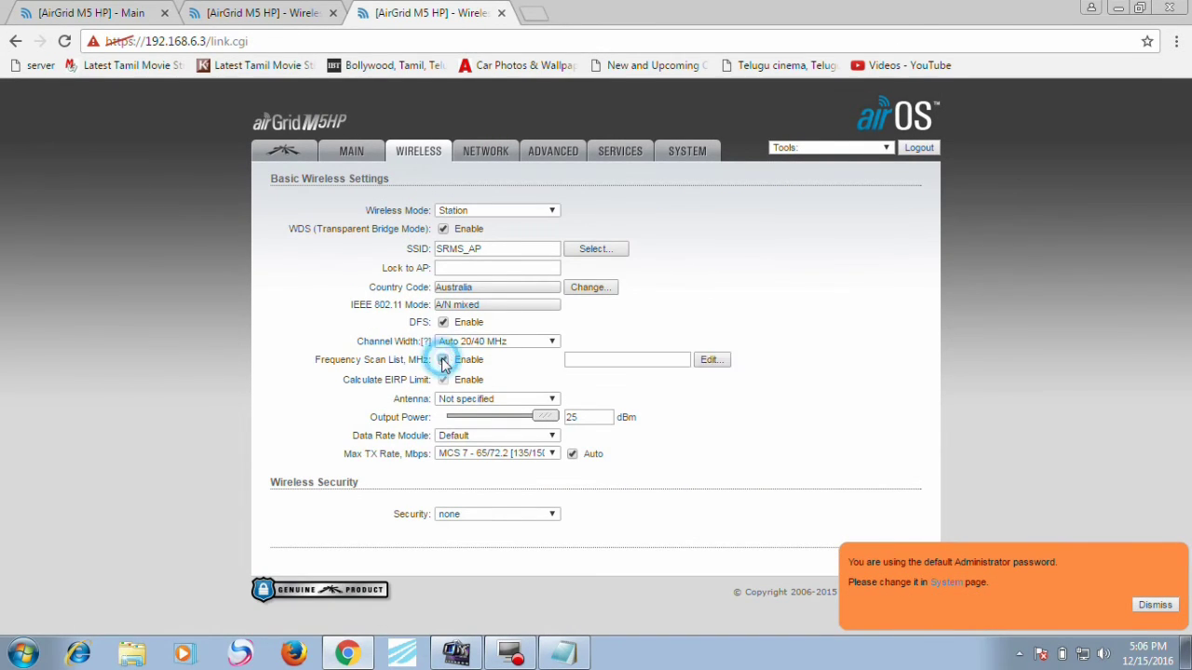
{"action": "left_click", "coordinate": [445, 361]}
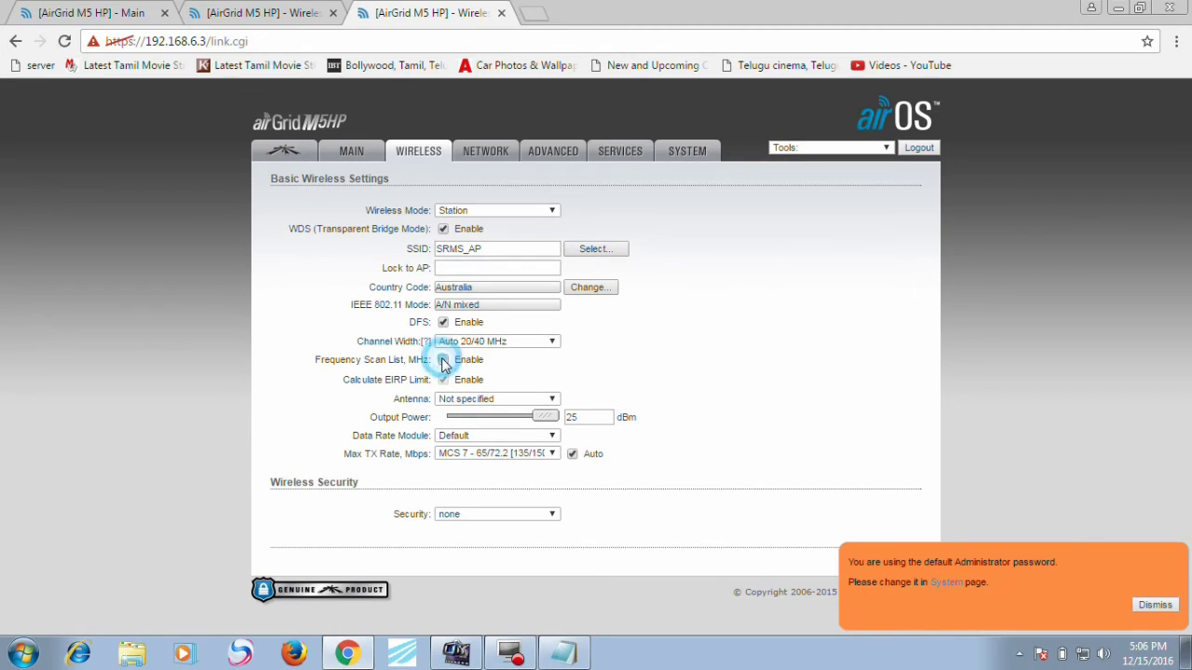
{"action": "left_click", "coordinate": [499, 12]}
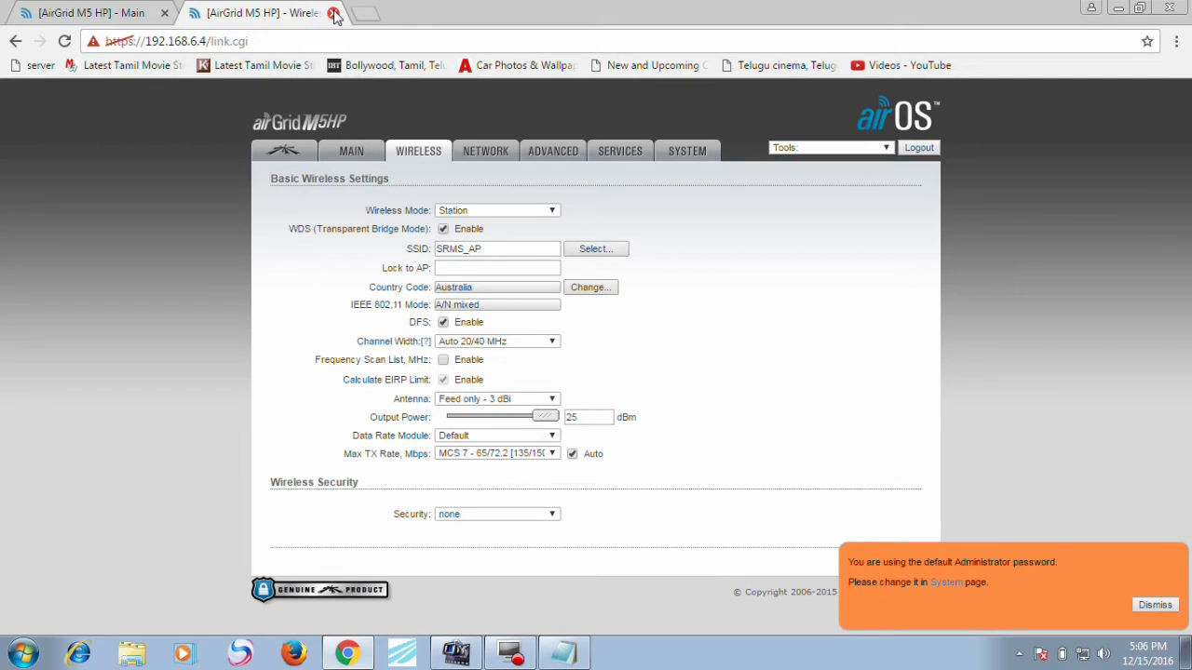
Step: On the 192.168.6.5 station's Wireless page, enable the frequency scan list and open its editor
{"action": "left_click", "coordinate": [333, 13]}
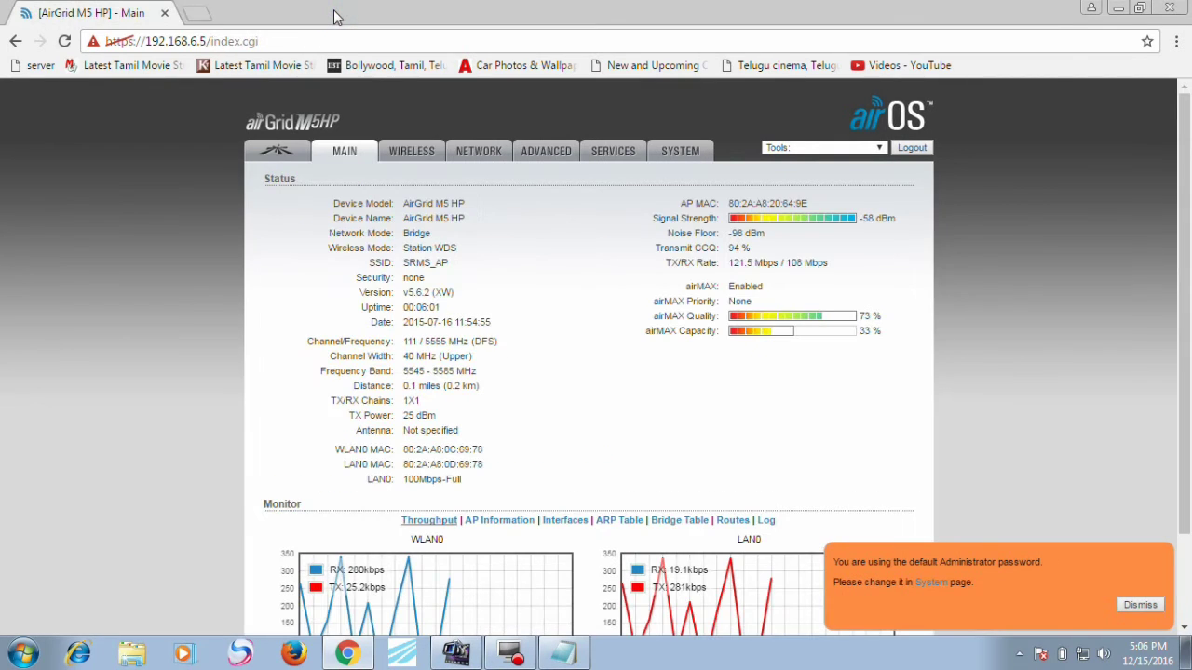
{"action": "left_click", "coordinate": [412, 156]}
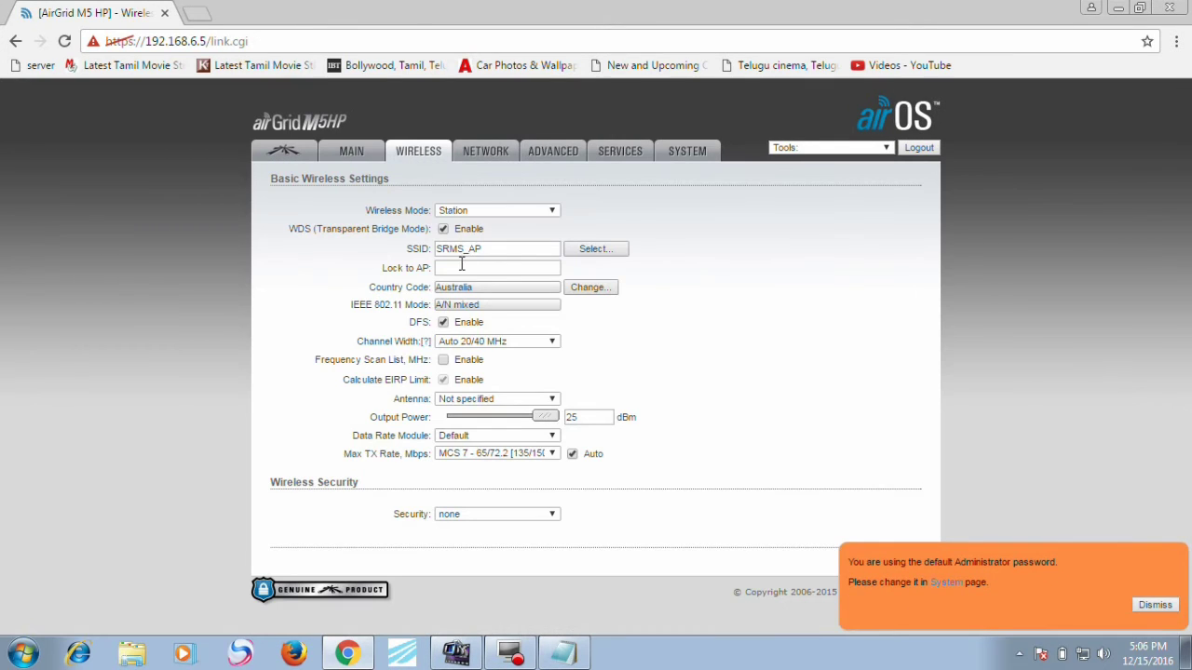
{"action": "left_click", "coordinate": [439, 360]}
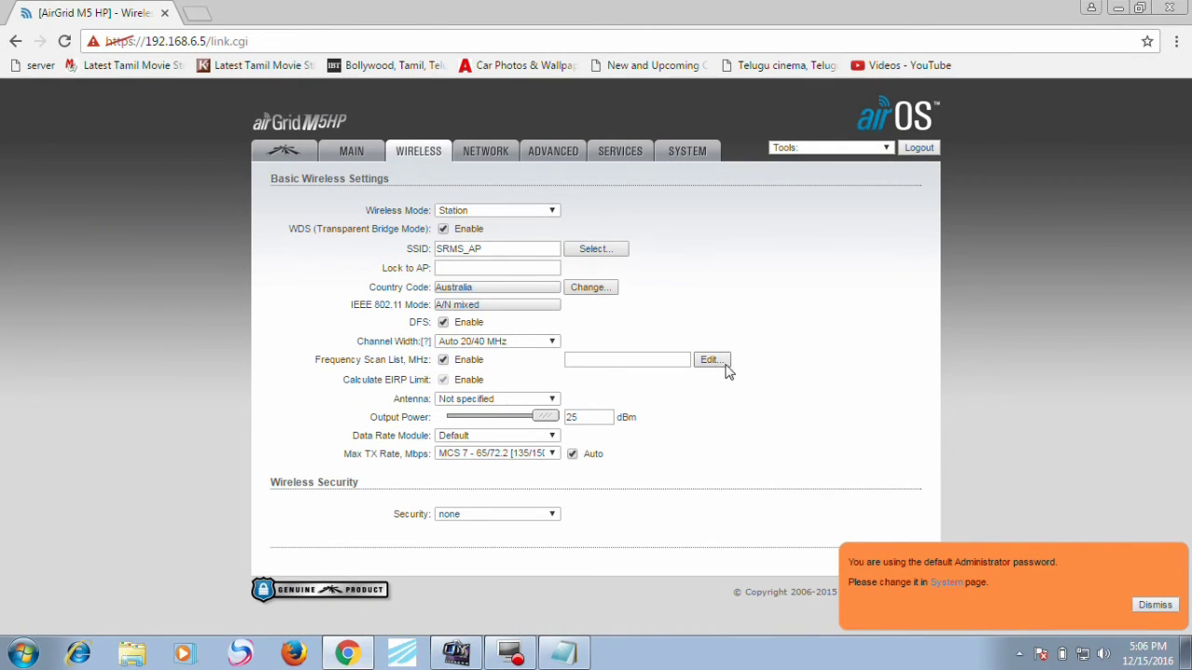
{"action": "left_click", "coordinate": [713, 363]}
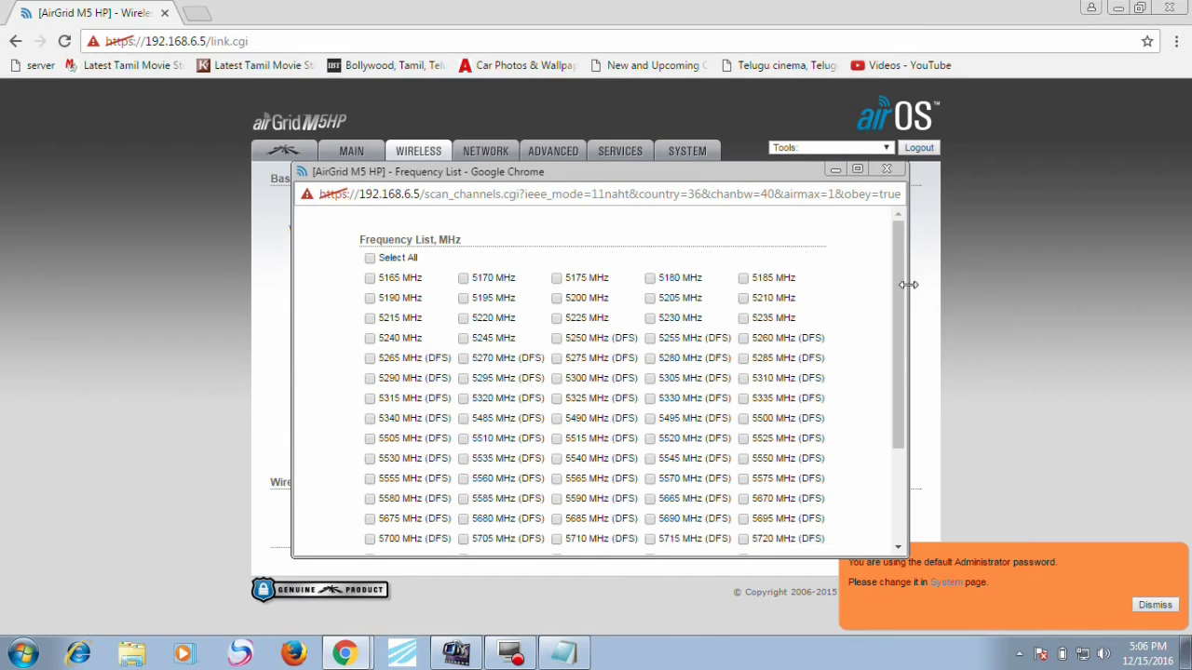
{"action": "left_click_drag", "start_coordinate": [901, 289], "coordinate": [893, 508]}
{"action": "left_click", "coordinate": [889, 522]}
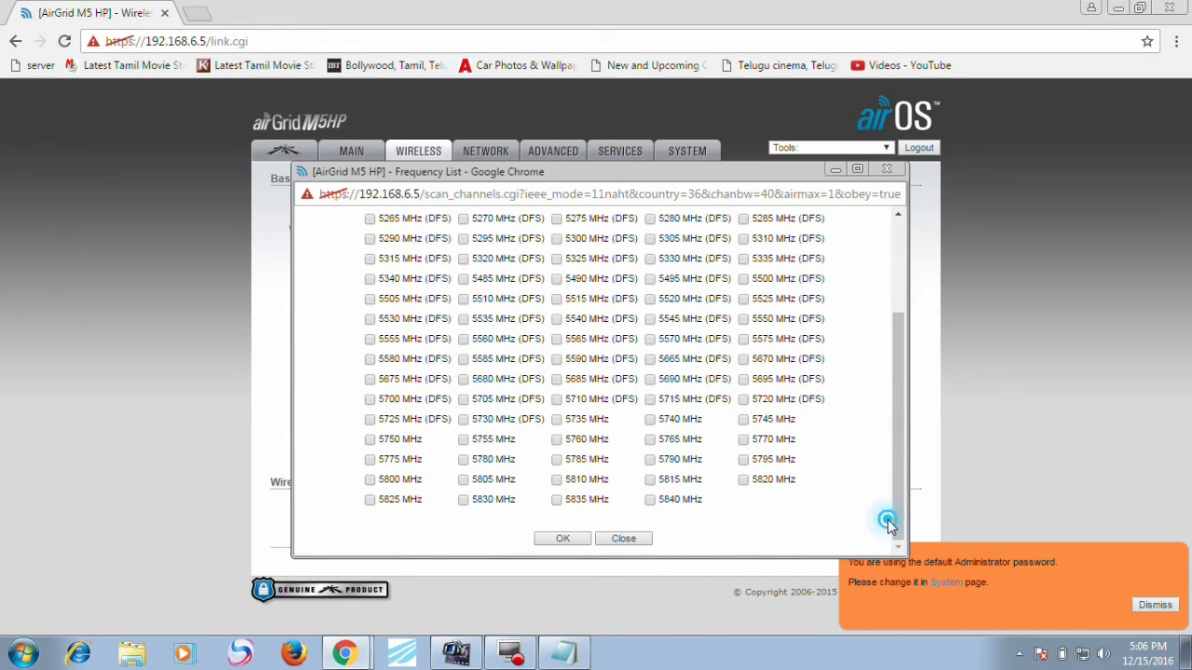
{"action": "key", "text": "ctrl+a"}
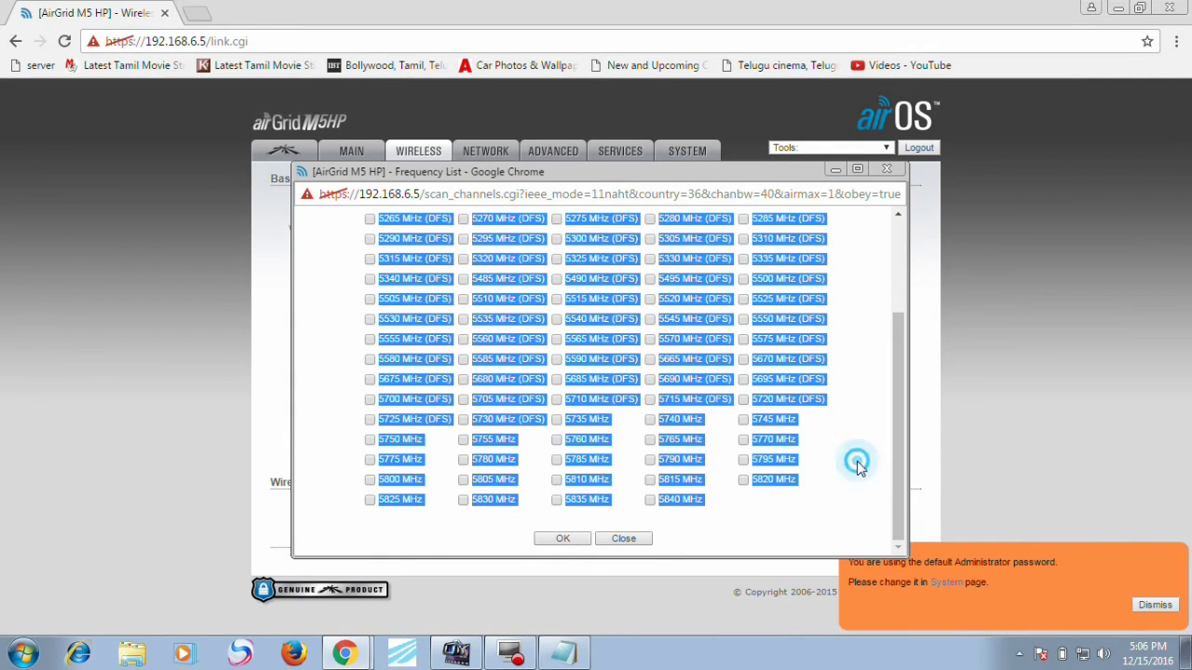
{"action": "left_click", "coordinate": [858, 469]}
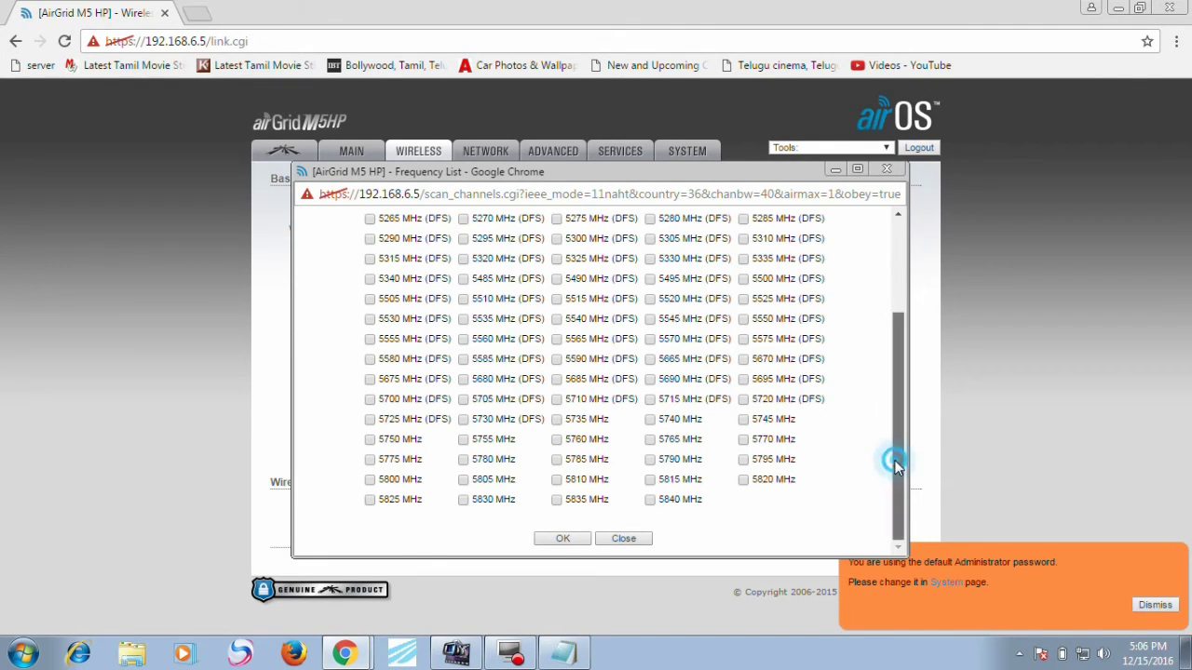
{"action": "left_click_drag", "start_coordinate": [894, 463], "coordinate": [895, 447]}
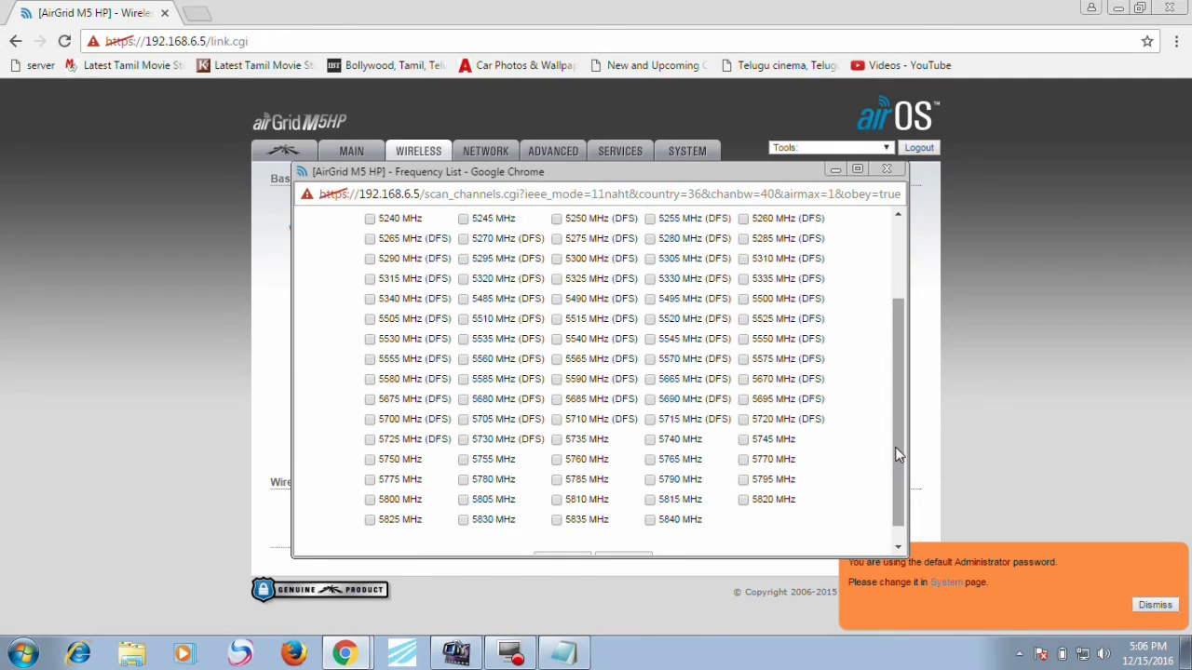
Step: Tick 5555, 5700, 5500, 5485, 5505 and 5570 MHz and confirm the list
{"action": "left_click", "coordinate": [370, 360]}
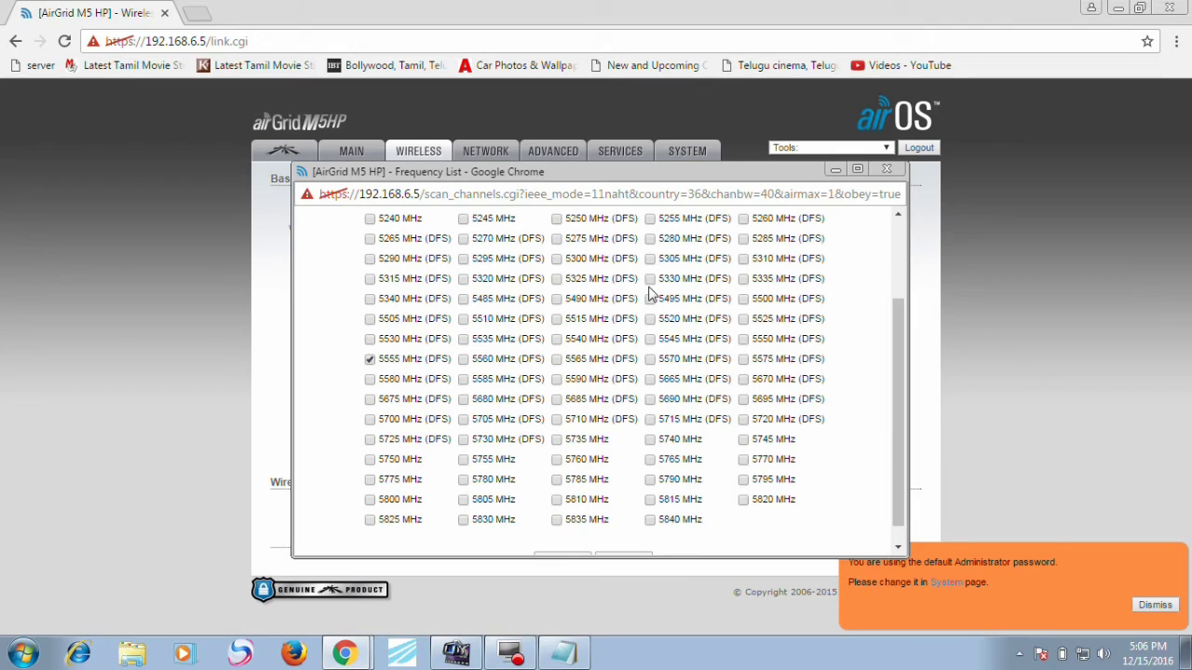
{"action": "left_click", "coordinate": [370, 420]}
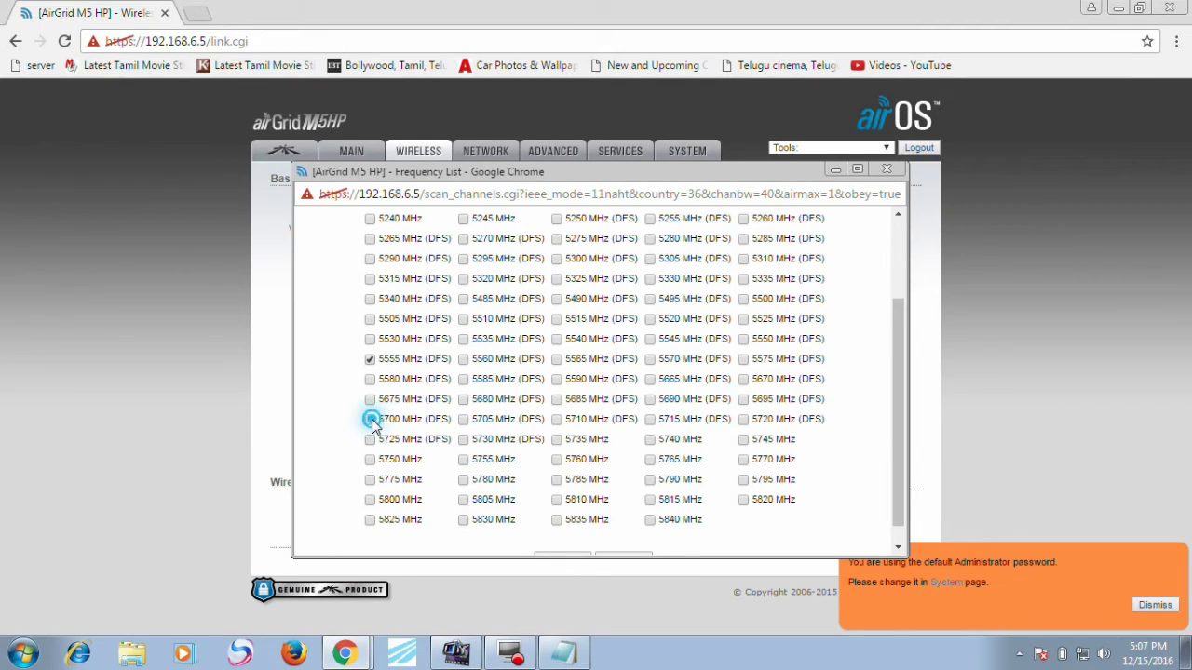
{"action": "left_click", "coordinate": [744, 298]}
{"action": "left_click", "coordinate": [464, 299]}
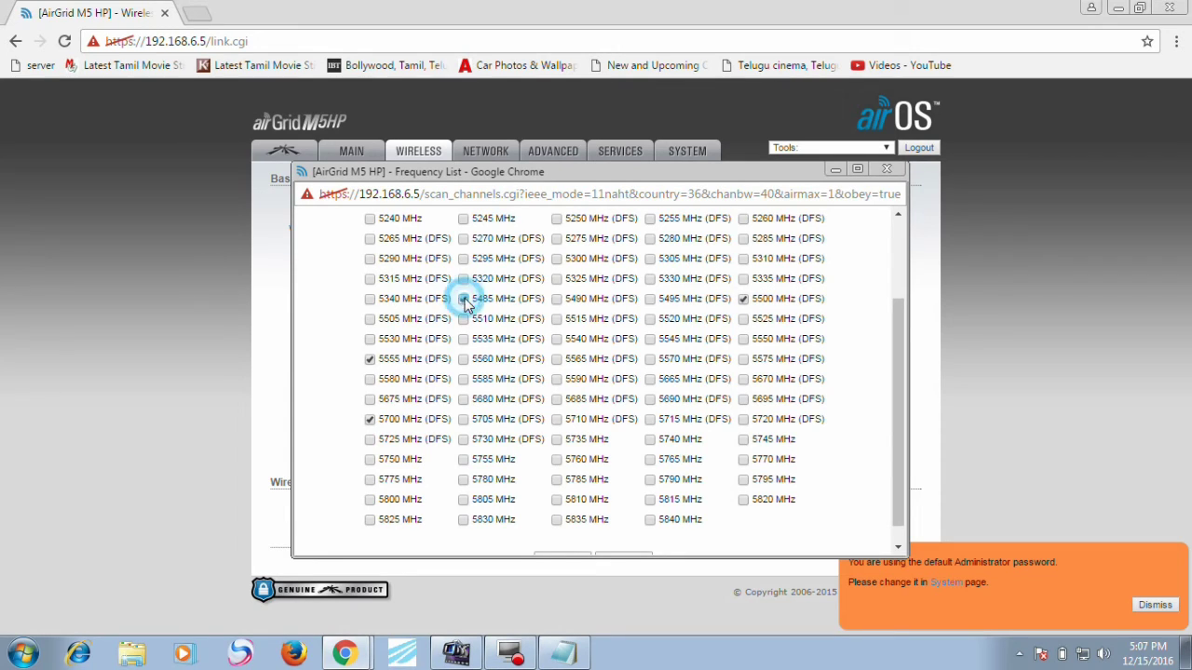
{"action": "left_click", "coordinate": [368, 318]}
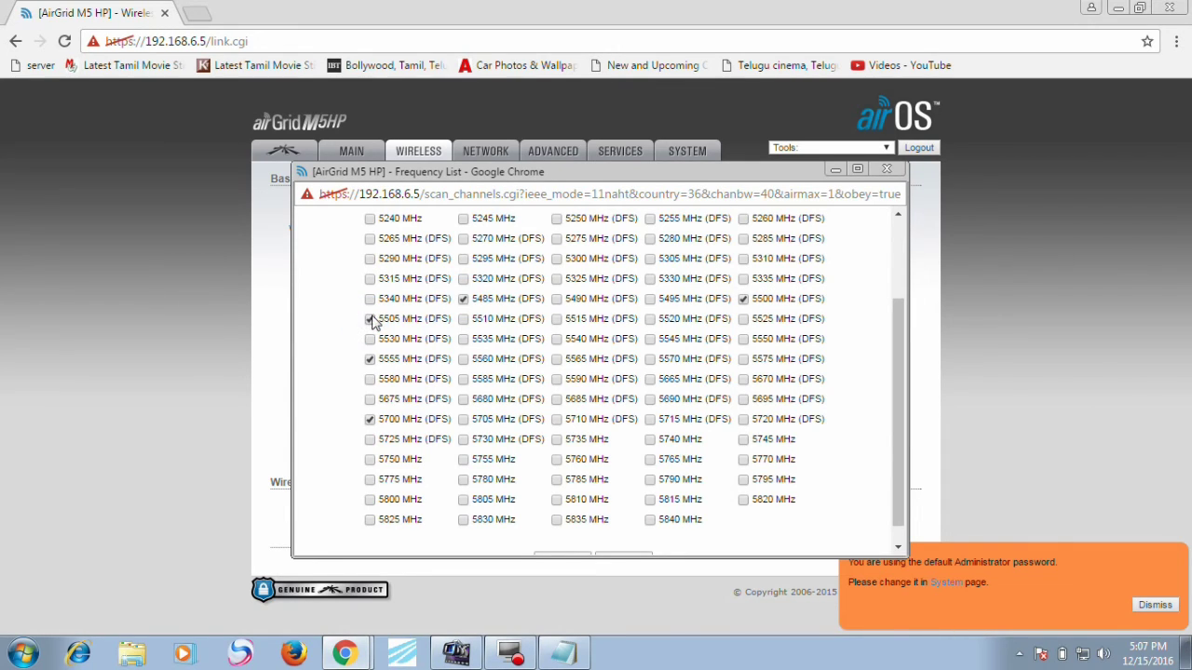
{"action": "left_click", "coordinate": [557, 279]}
{"action": "left_click", "coordinate": [556, 278]}
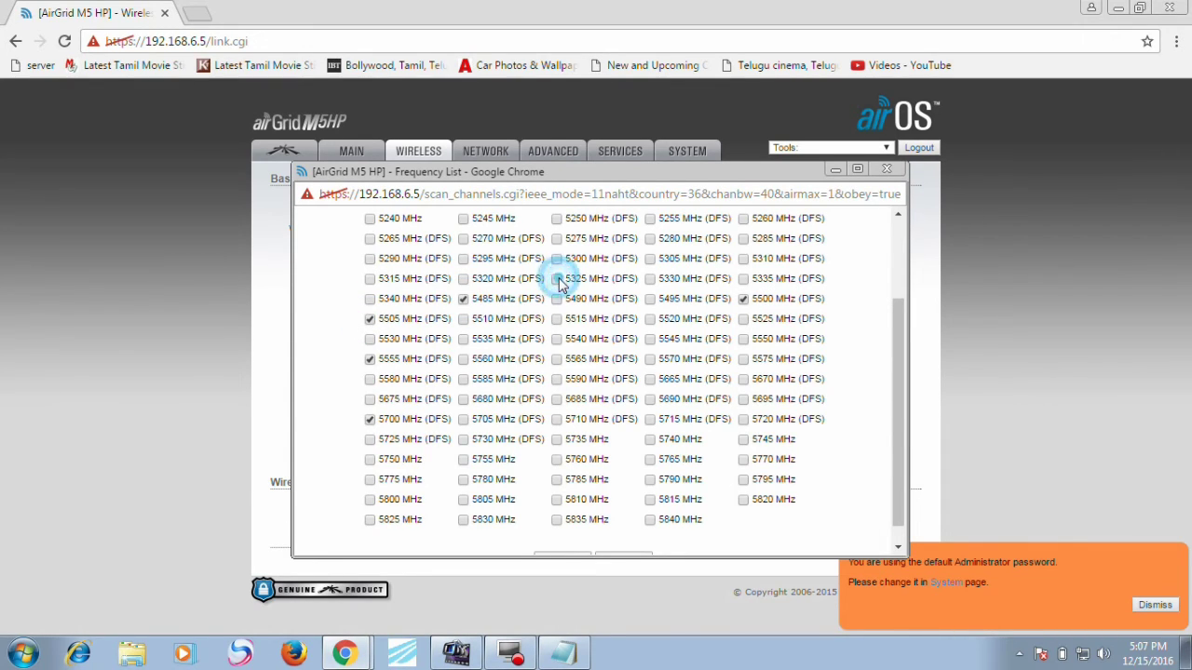
{"action": "left_click_drag", "start_coordinate": [899, 334], "coordinate": [900, 283]}
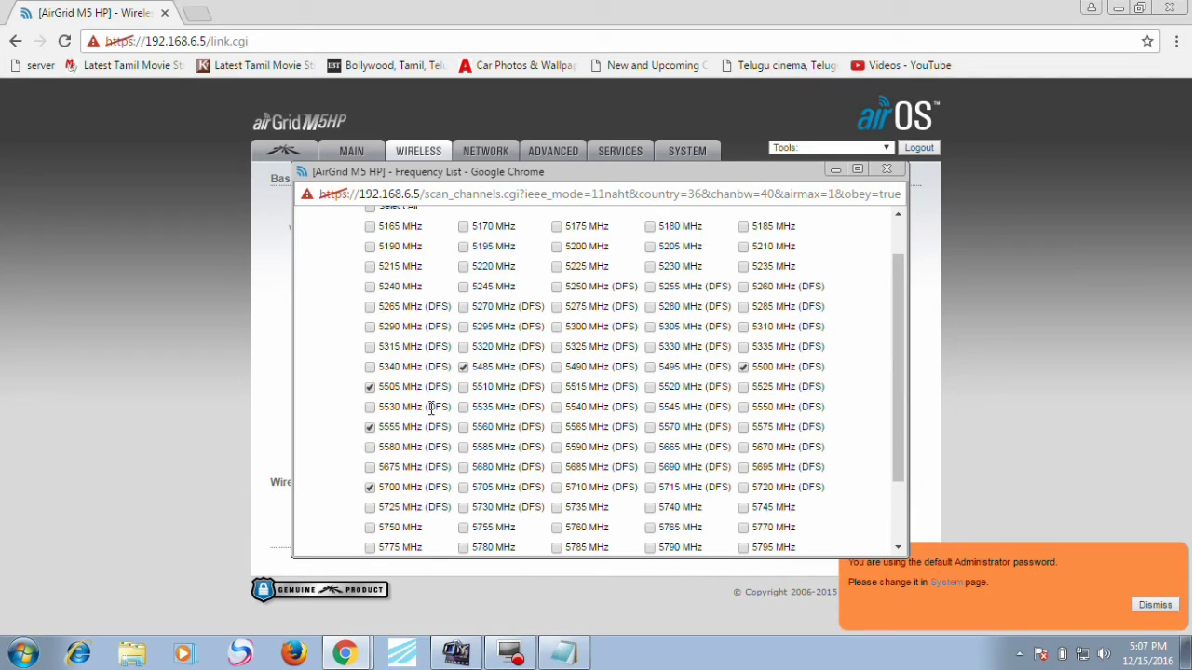
{"action": "left_click", "coordinate": [649, 426]}
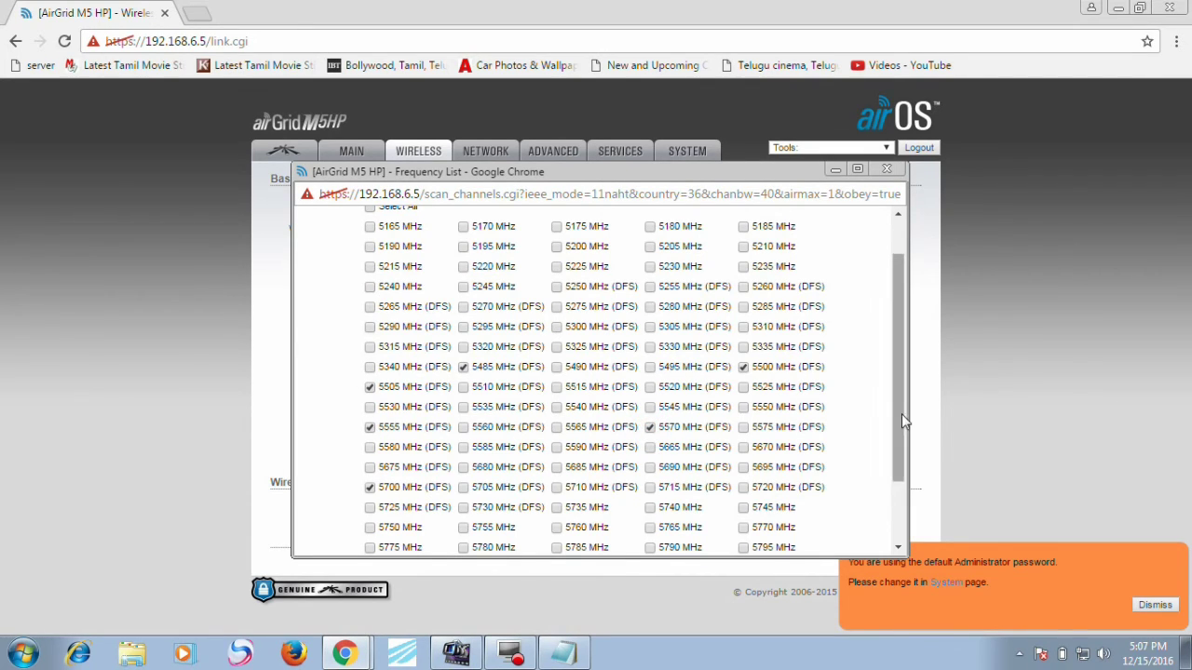
{"action": "left_click_drag", "start_coordinate": [900, 414], "coordinate": [897, 523]}
{"action": "left_click", "coordinate": [569, 538]}
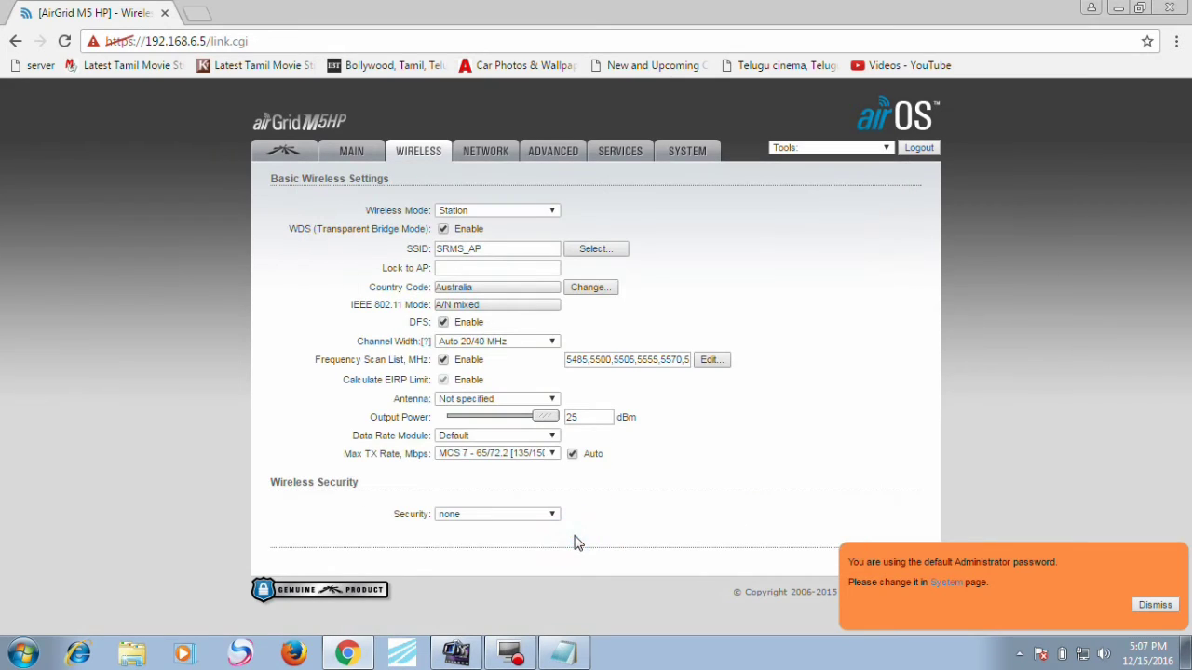
Step: Submit and apply the pending wireless setting changes on the 192.168.6.5 station
{"action": "left_click", "coordinate": [1153, 604]}
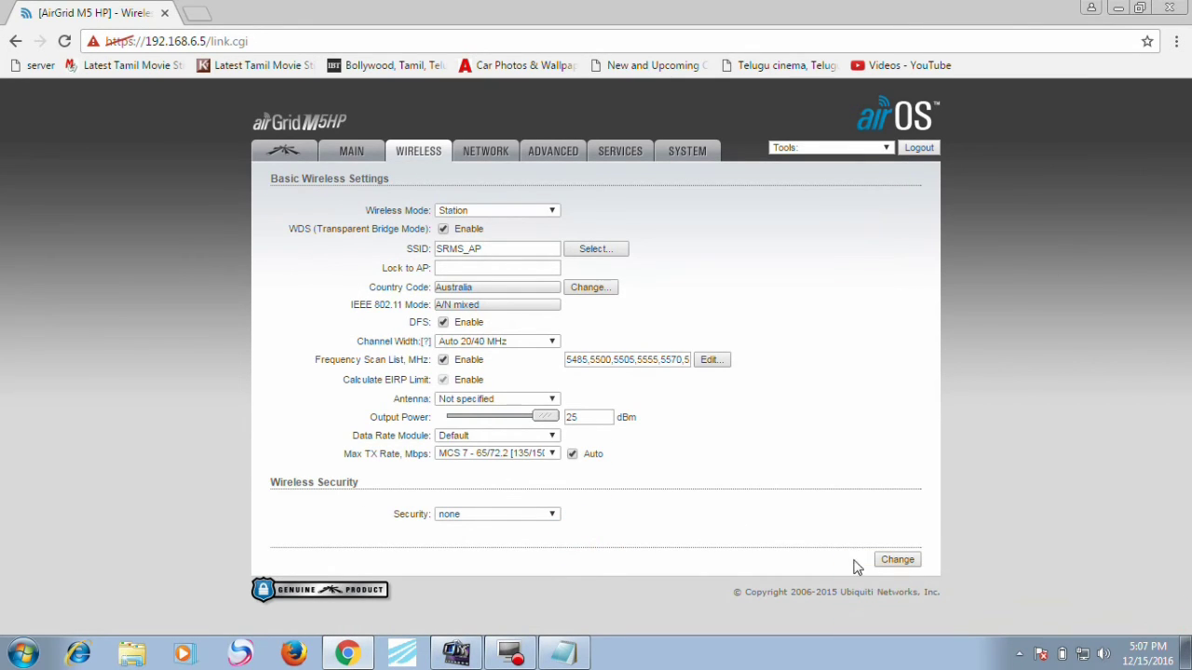
{"action": "left_click", "coordinate": [884, 562]}
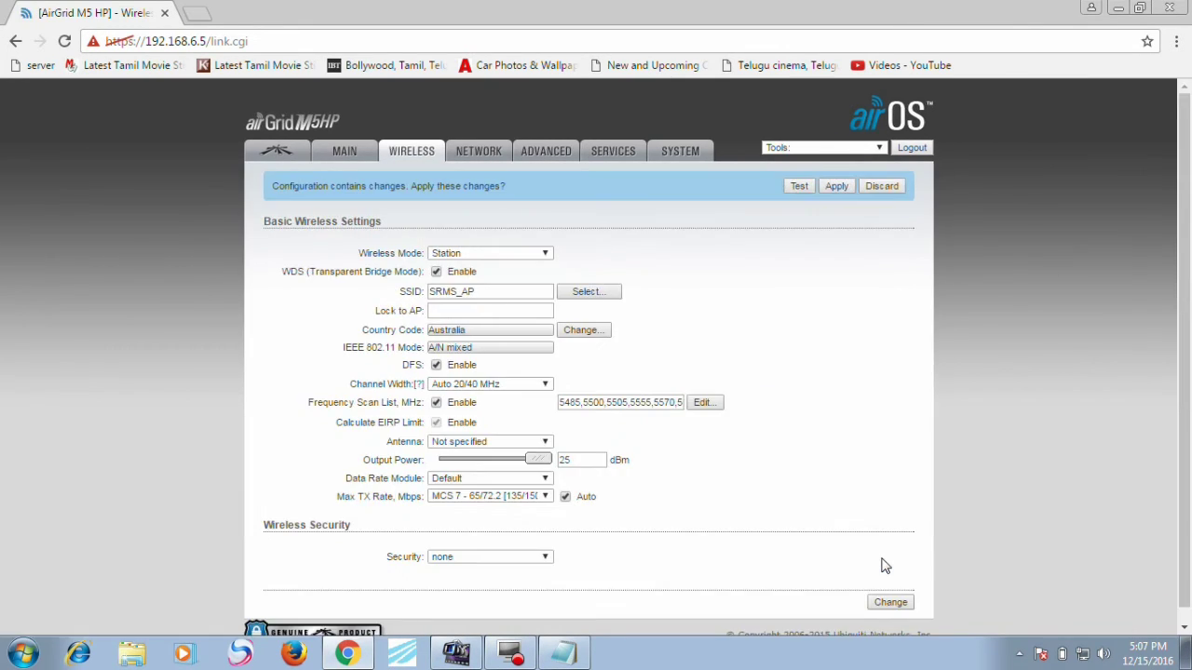
{"action": "left_click", "coordinate": [837, 188]}
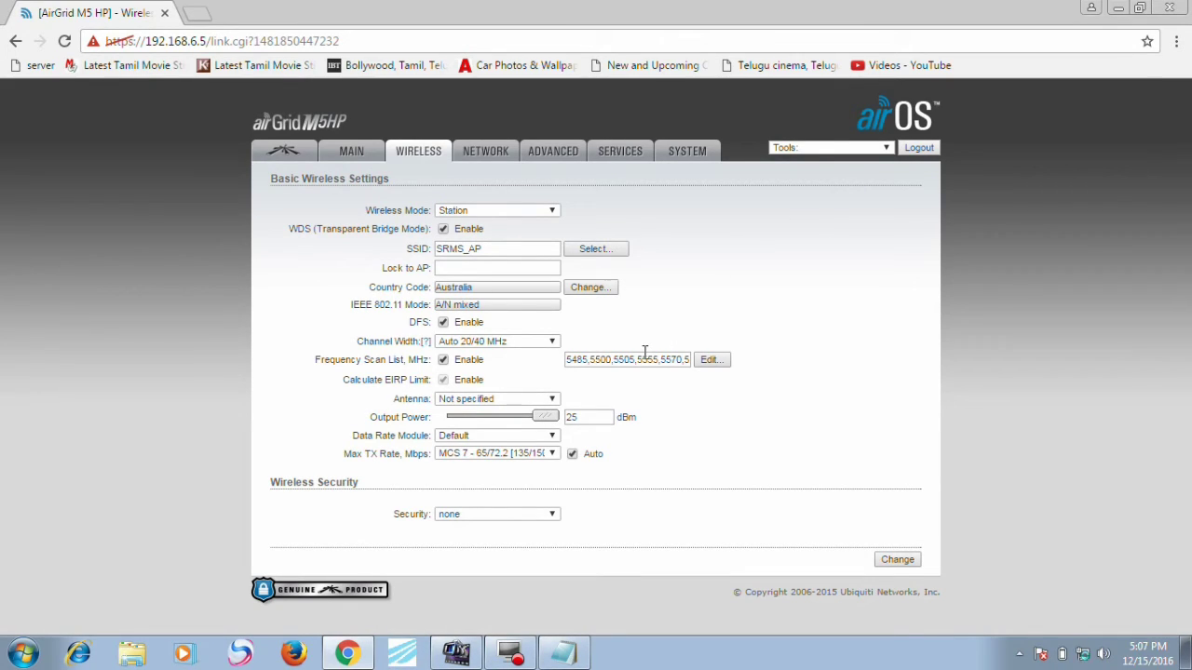
Step: Reload the station's main status page until it shows the link to SRMS_AP
{"action": "left_click", "coordinate": [343, 160]}
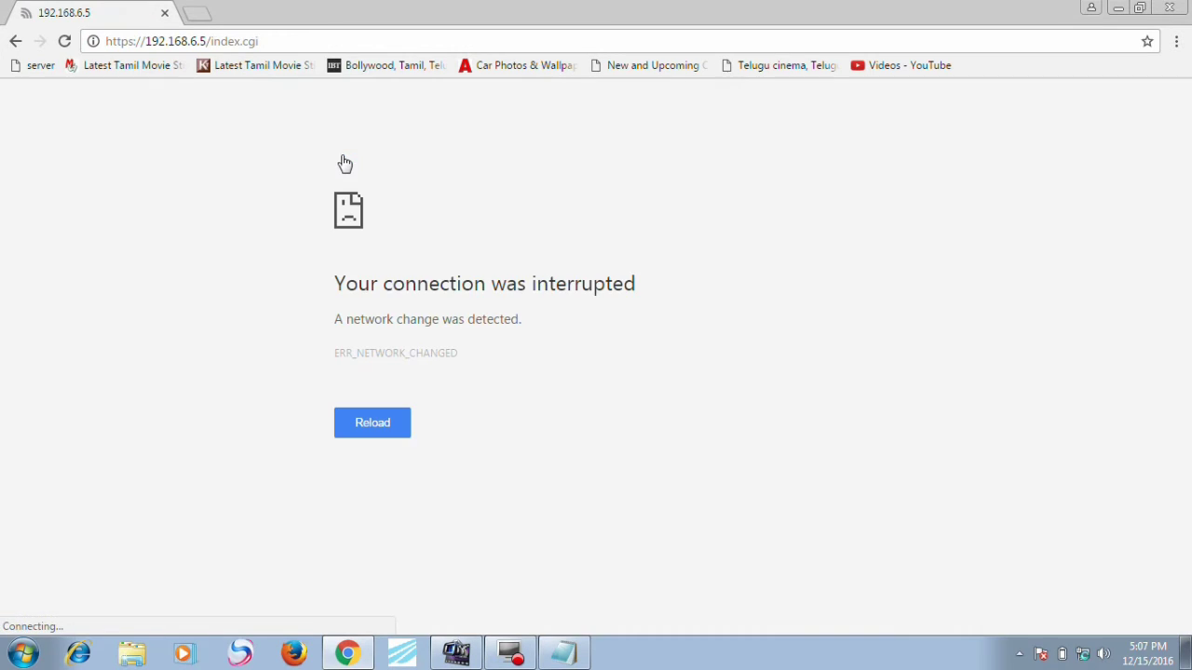
{"action": "left_click", "coordinate": [355, 34]}
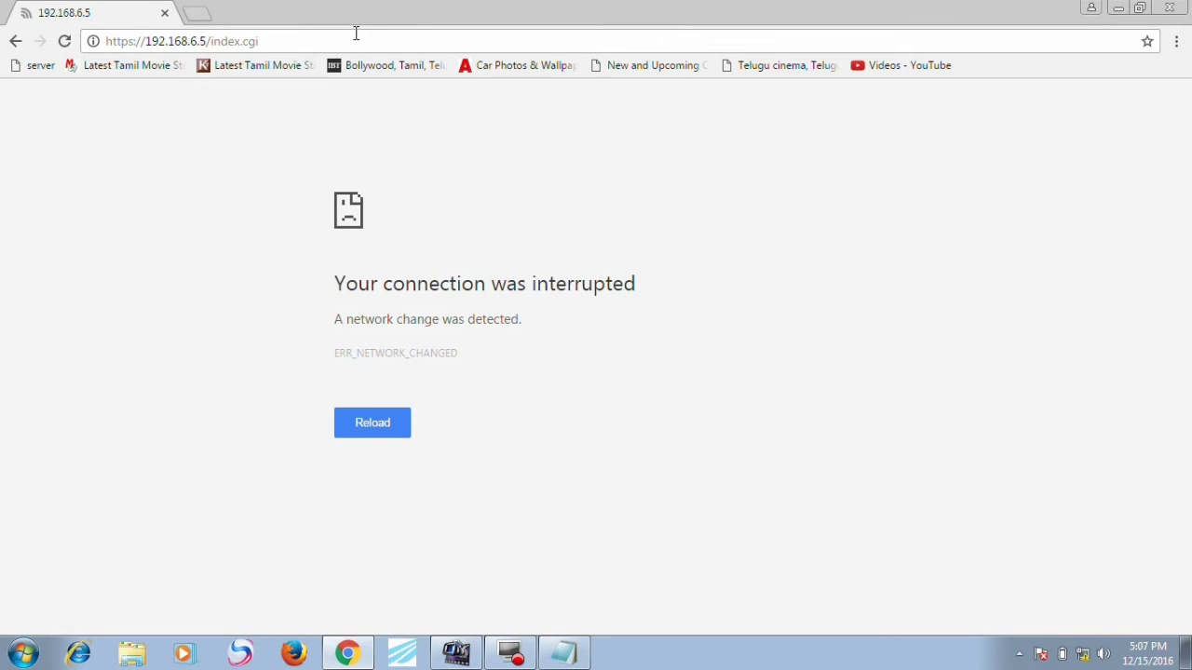
{"action": "left_click", "coordinate": [354, 35]}
{"action": "key", "text": "Return"}
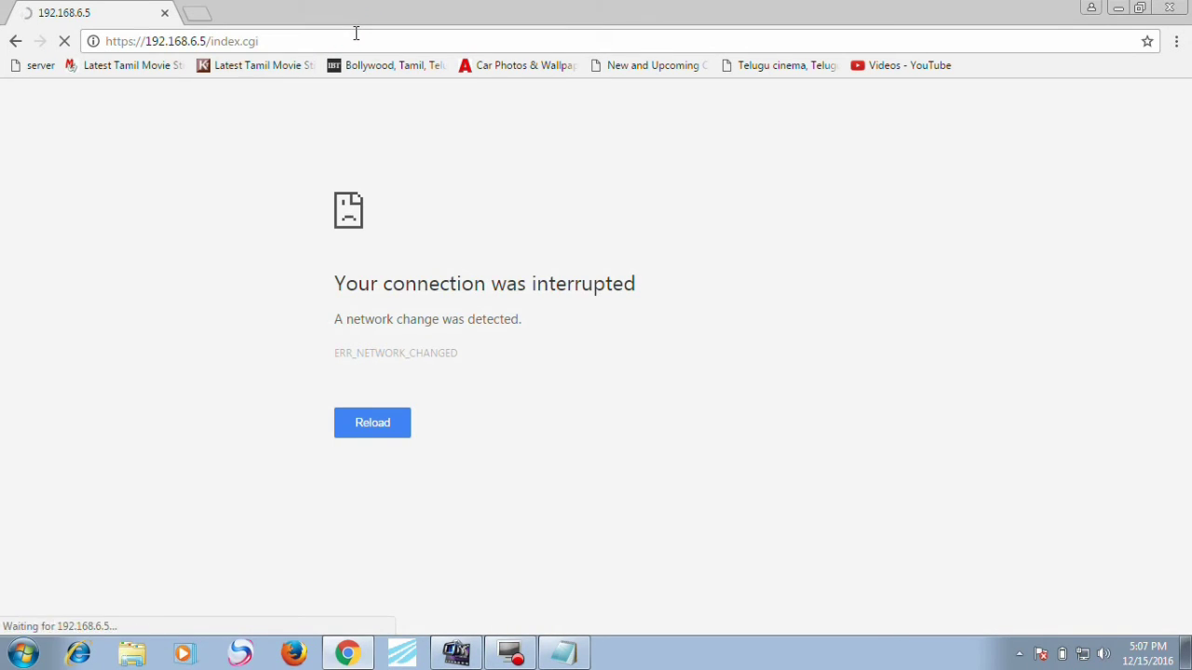
{"action": "left_click", "coordinate": [356, 34]}
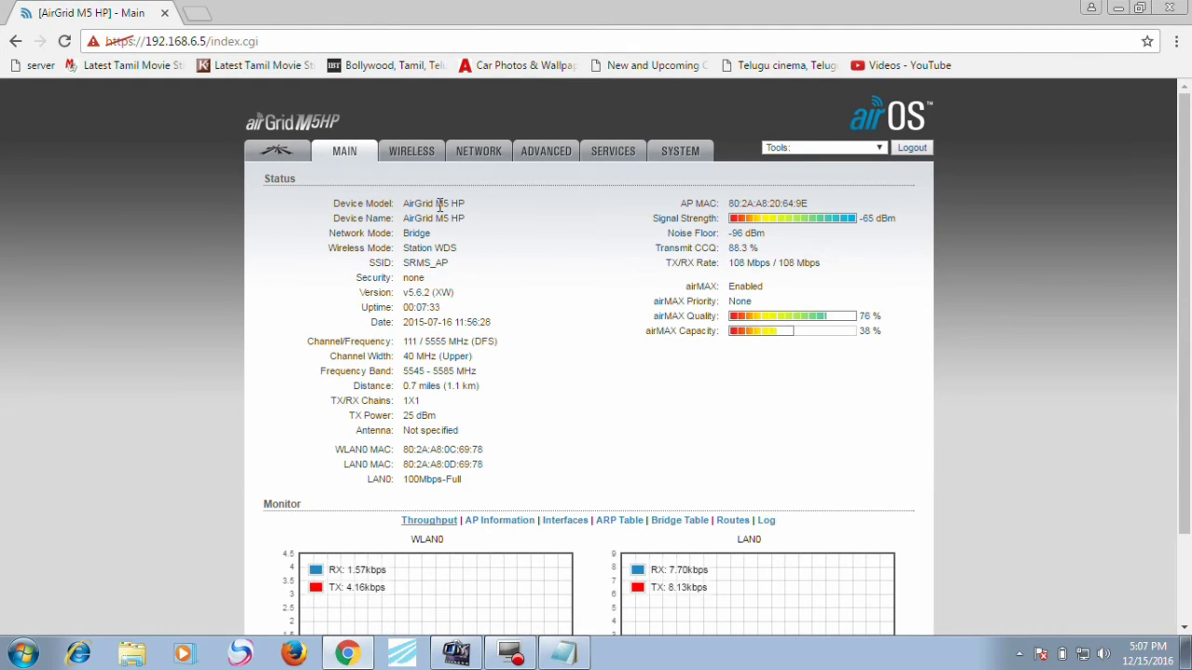
Step: Change the 192.168.6.5 station's Device Name to 'Sarathadevi School' and apply it
{"action": "left_click", "coordinate": [679, 162]}
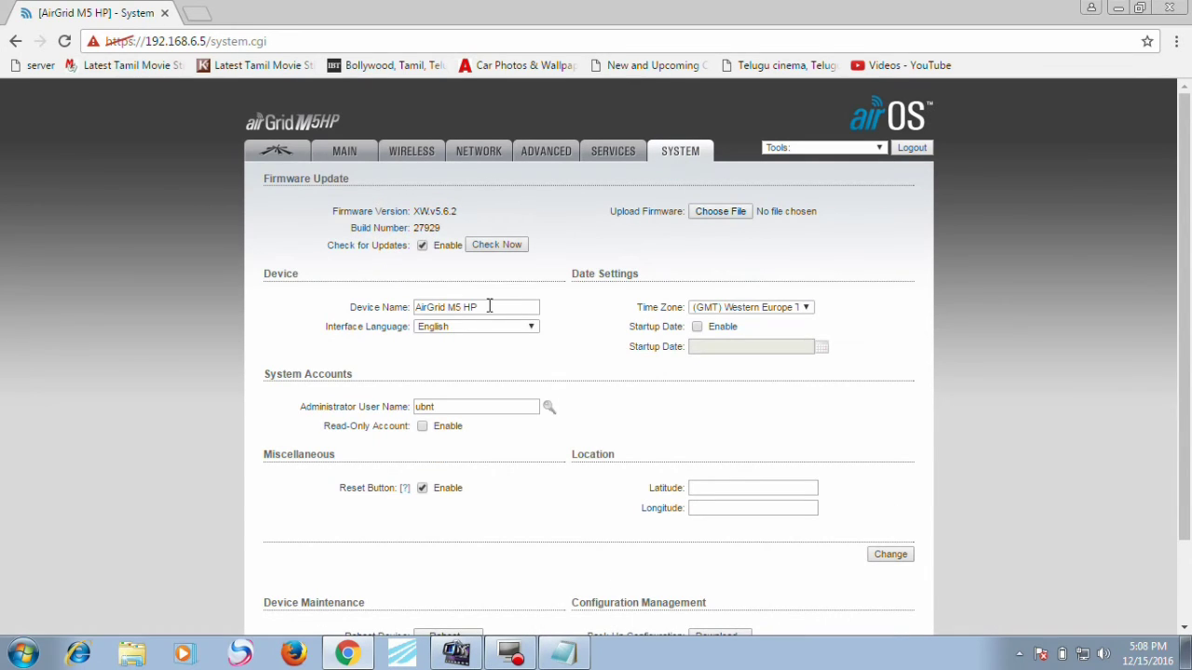
{"action": "left_click", "coordinate": [487, 306]}
{"action": "key", "text": "BackSpace"}
{"action": "key", "text": "BackSpace"}
{"action": "key", "text": "BackSpace"}
{"action": "key", "text": "BackSpace"}
{"action": "key", "text": "BackSpace"}
{"action": "key", "text": "BackSpace"}
{"action": "key", "text": "BackSpace"}
{"action": "key", "text": "BackSpace"}
{"action": "key", "text": "BackSpace"}
{"action": "key", "text": "BackSpace"}
{"action": "key", "text": "BackSpace"}
{"action": "key", "text": "BackSpace"}
{"action": "key", "text": "BackSpace"}
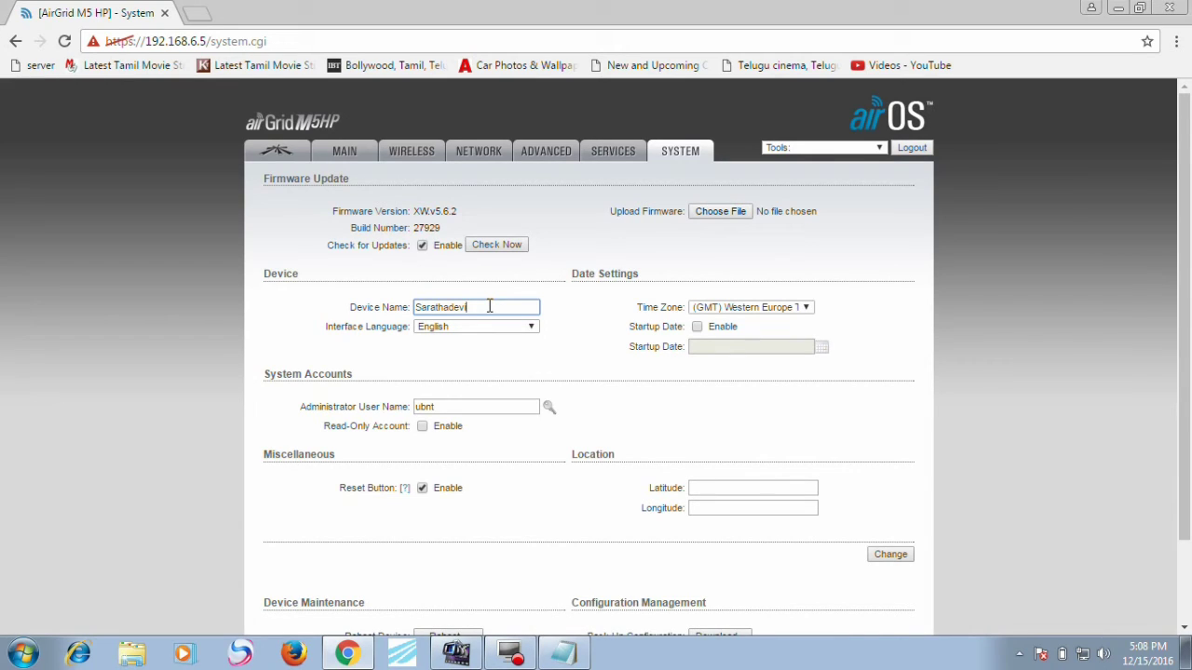
{"action": "left_click", "coordinate": [489, 307]}
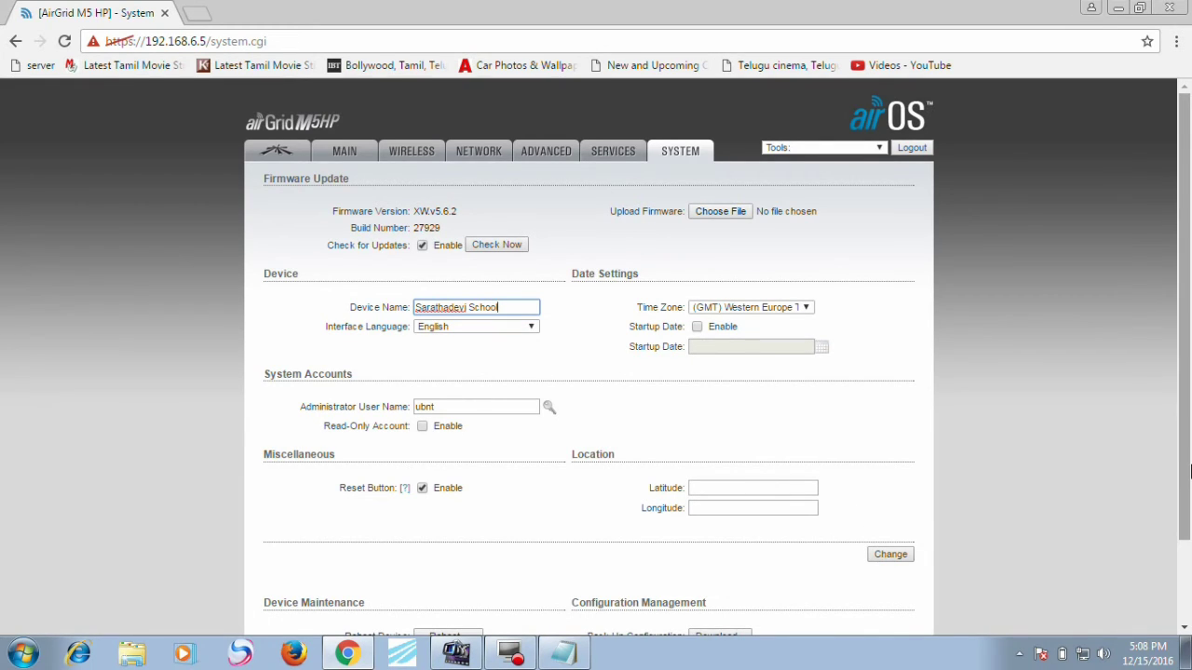
{"action": "scroll", "coordinate": [882, 558], "scroll_direction": "down", "scroll_amount": 2}
{"action": "left_click", "coordinate": [900, 458]}
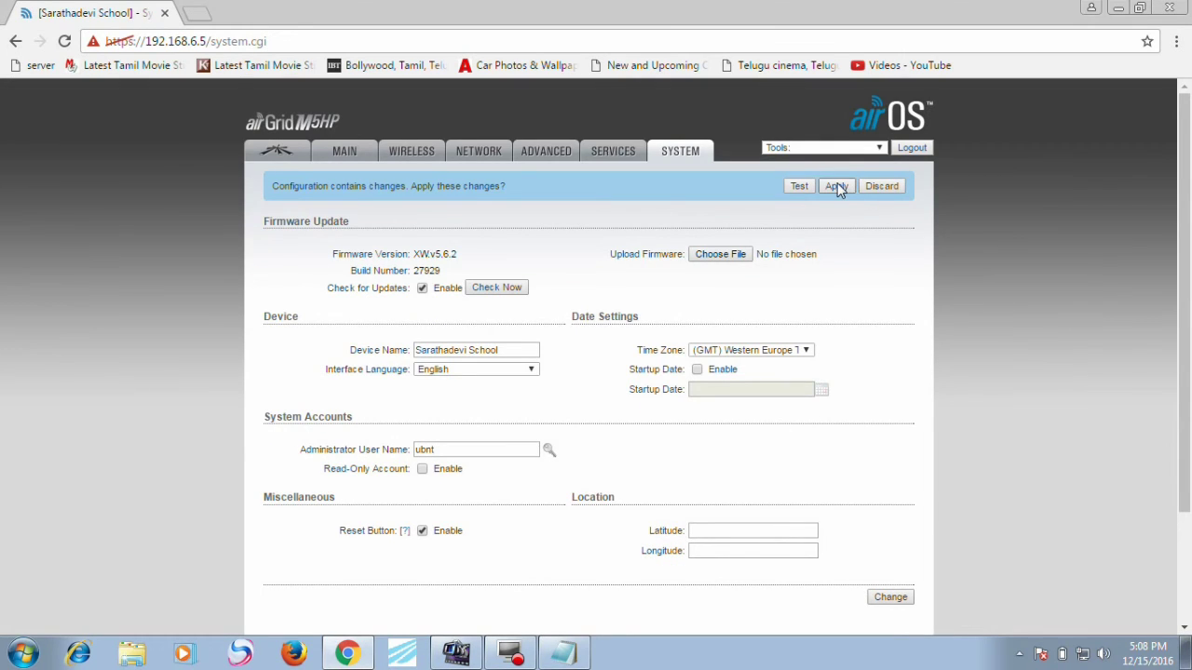
{"action": "left_click", "coordinate": [837, 187]}
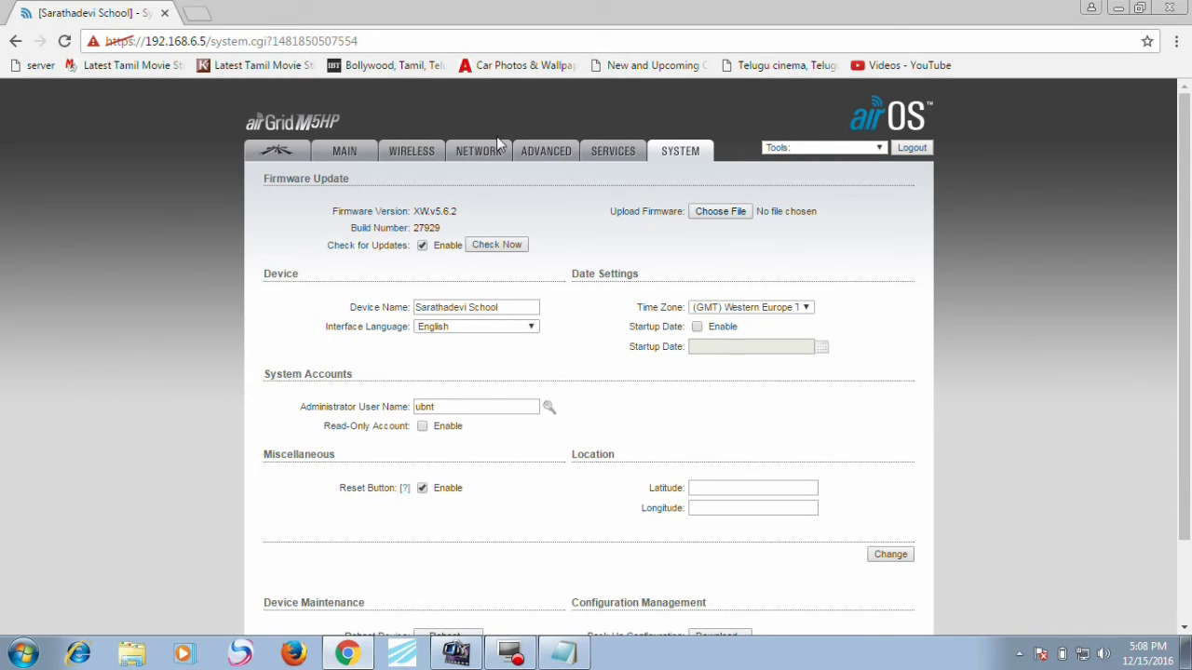
Step: Retry loading the first station's Wireless settings page after the connection drops
{"action": "left_click", "coordinate": [424, 155]}
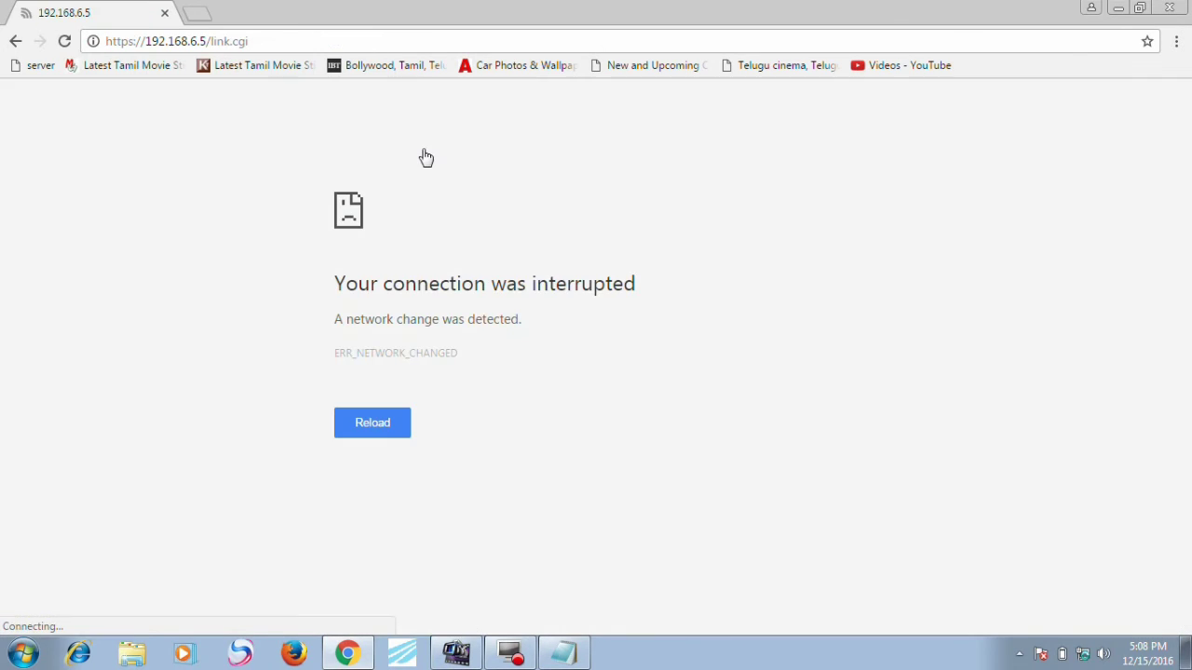
{"action": "left_click", "coordinate": [288, 42]}
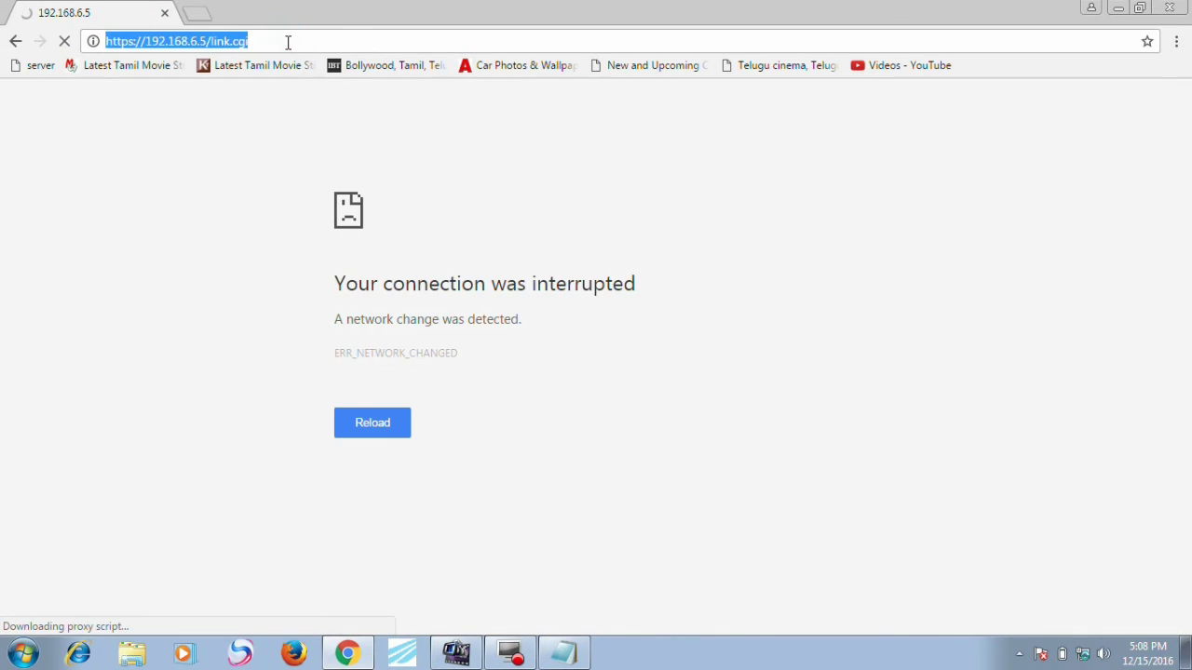
{"action": "key", "text": "Return"}
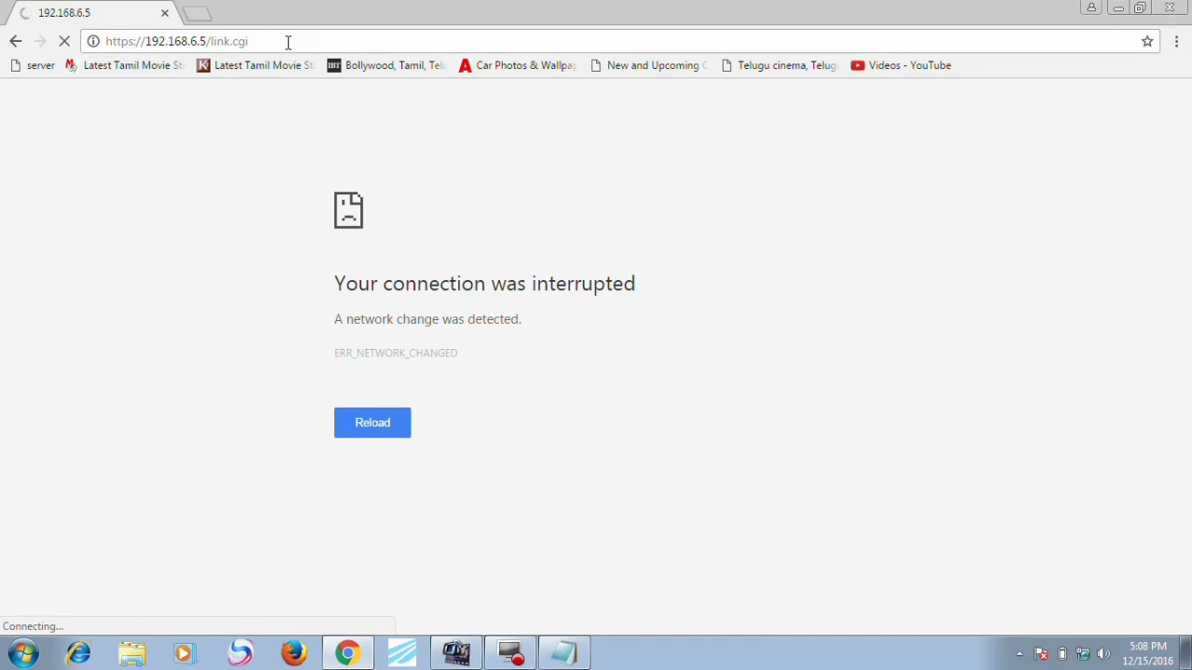
{"action": "left_click", "coordinate": [288, 42]}
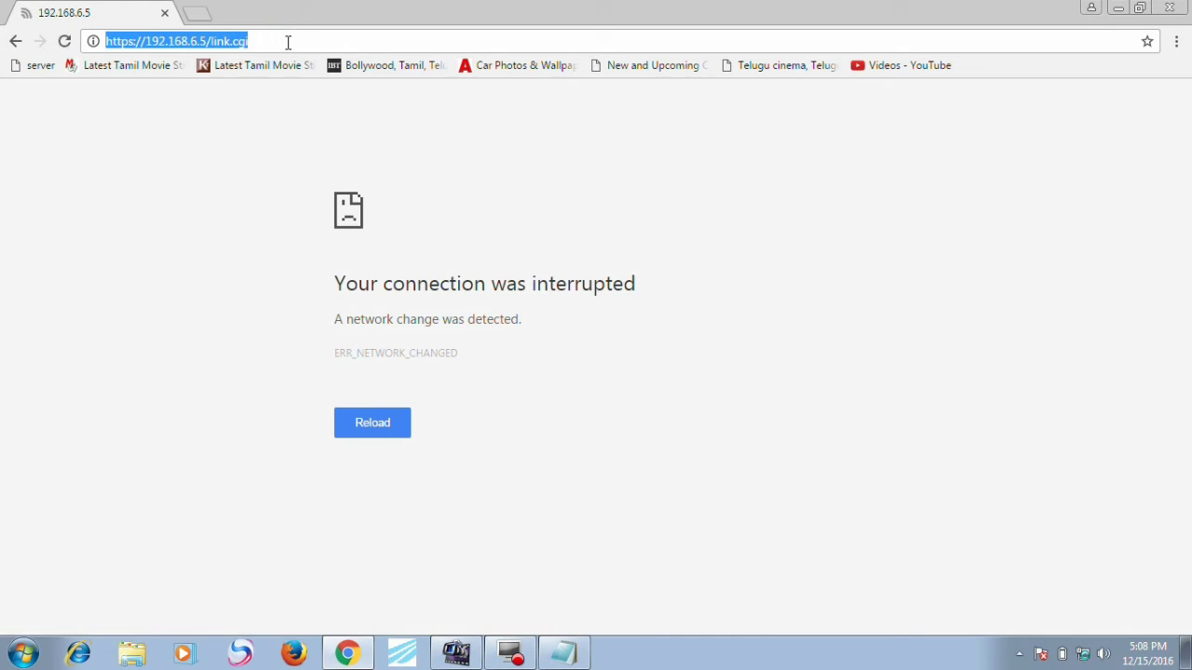
{"action": "key", "text": "Return"}
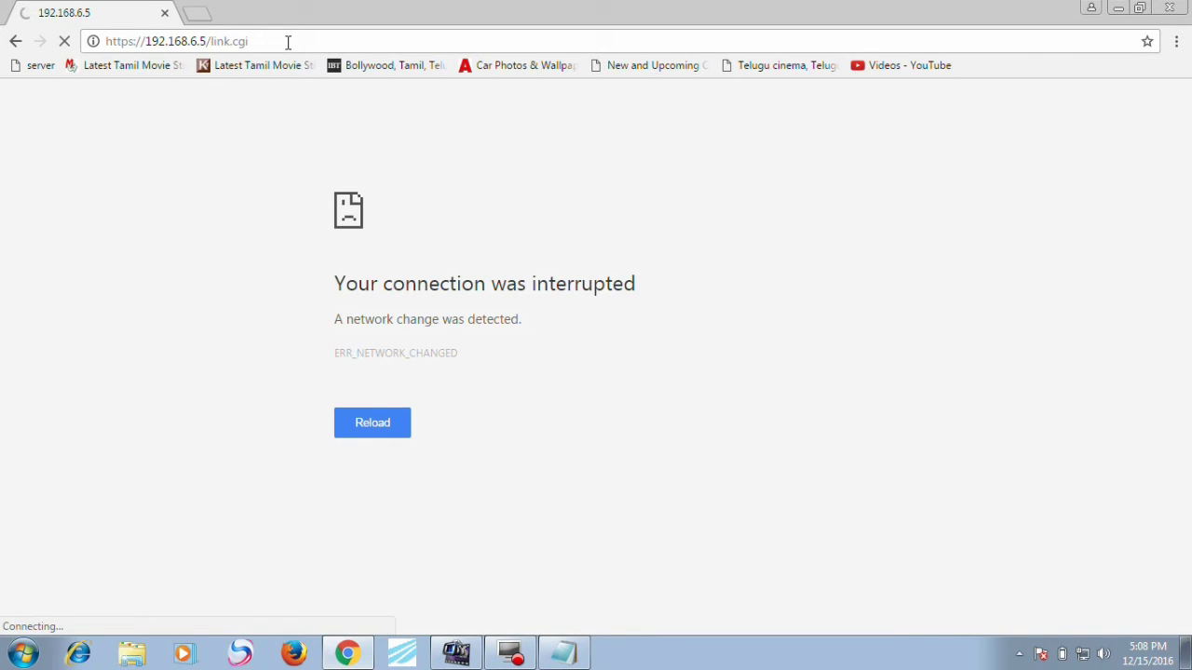
Step: Load 192.168.6.2 in a new browser tab, then return to the first station's tab
{"action": "left_click", "coordinate": [191, 14]}
{"action": "type", "text": "21"}
{"action": "key", "text": "BackSpace"}
{"action": "key", "text": "BackSpace"}
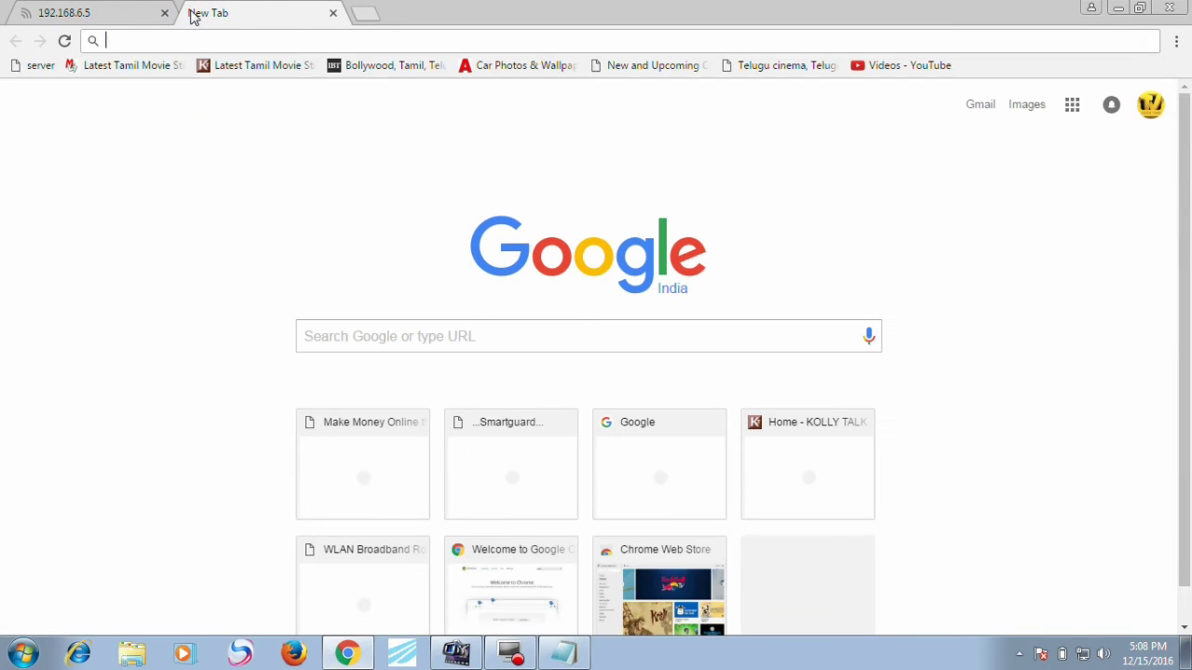
{"action": "type", "text": "192.168.6.2"}
{"action": "key", "text": "Return"}
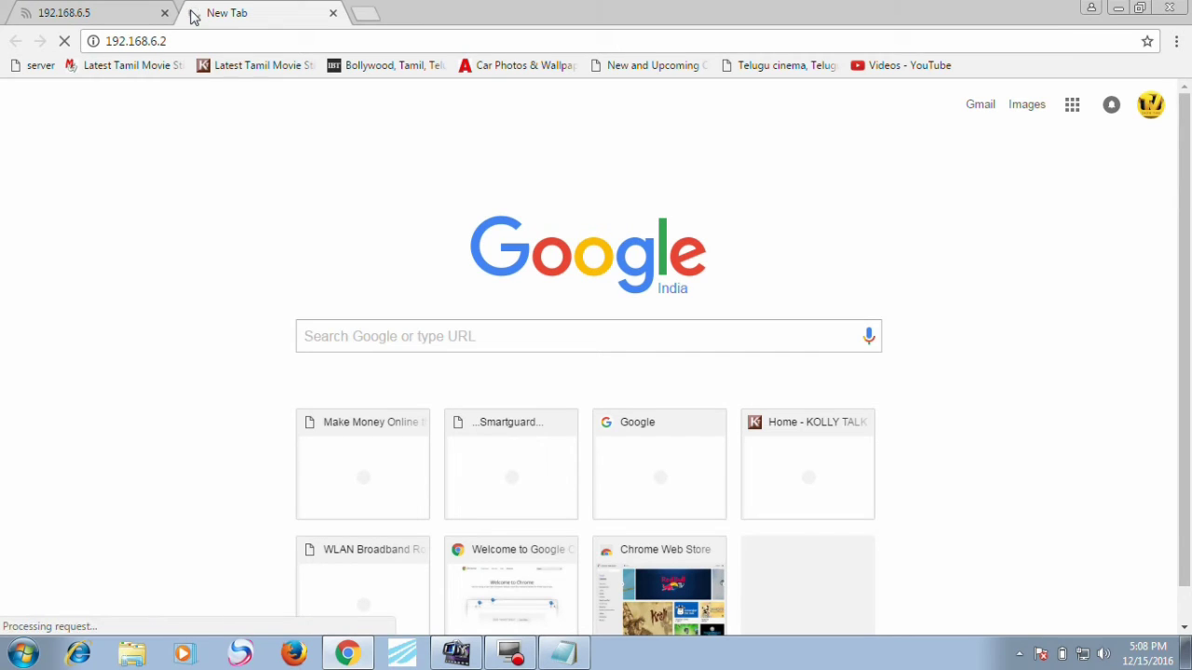
{"action": "left_click", "coordinate": [137, 13]}
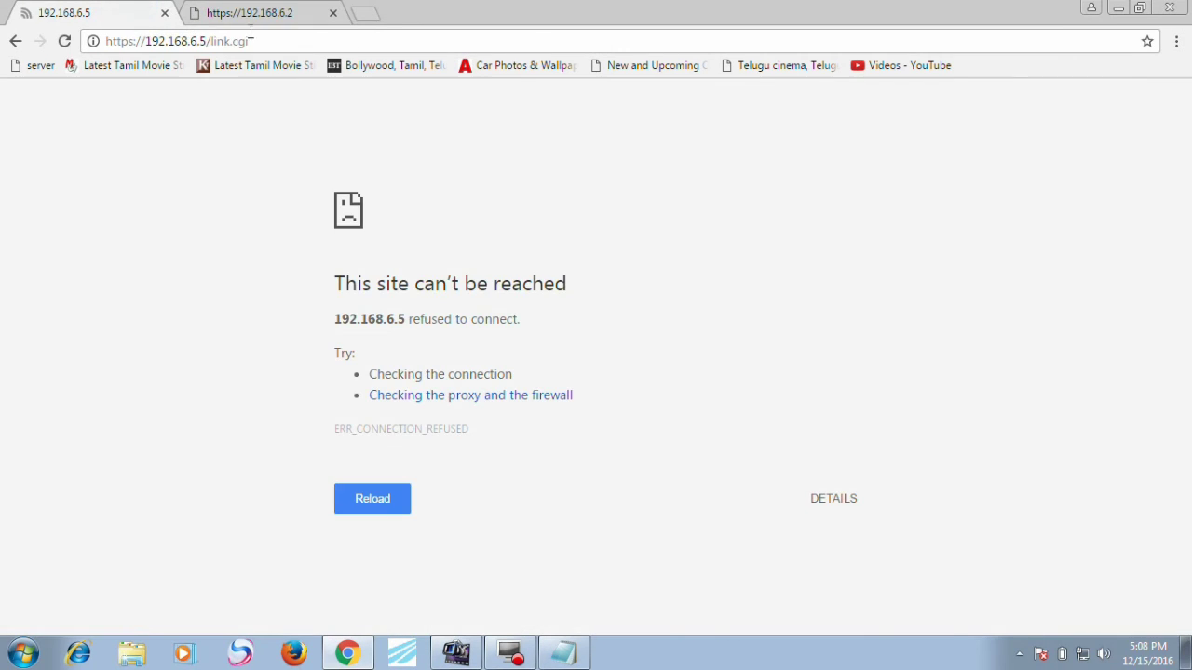
Step: Reload the first station's page and proceed past the 192.168.6.2 certificate warning
{"action": "left_click", "coordinate": [268, 41]}
{"action": "key", "text": "Return"}
{"action": "left_click", "coordinate": [244, 13]}
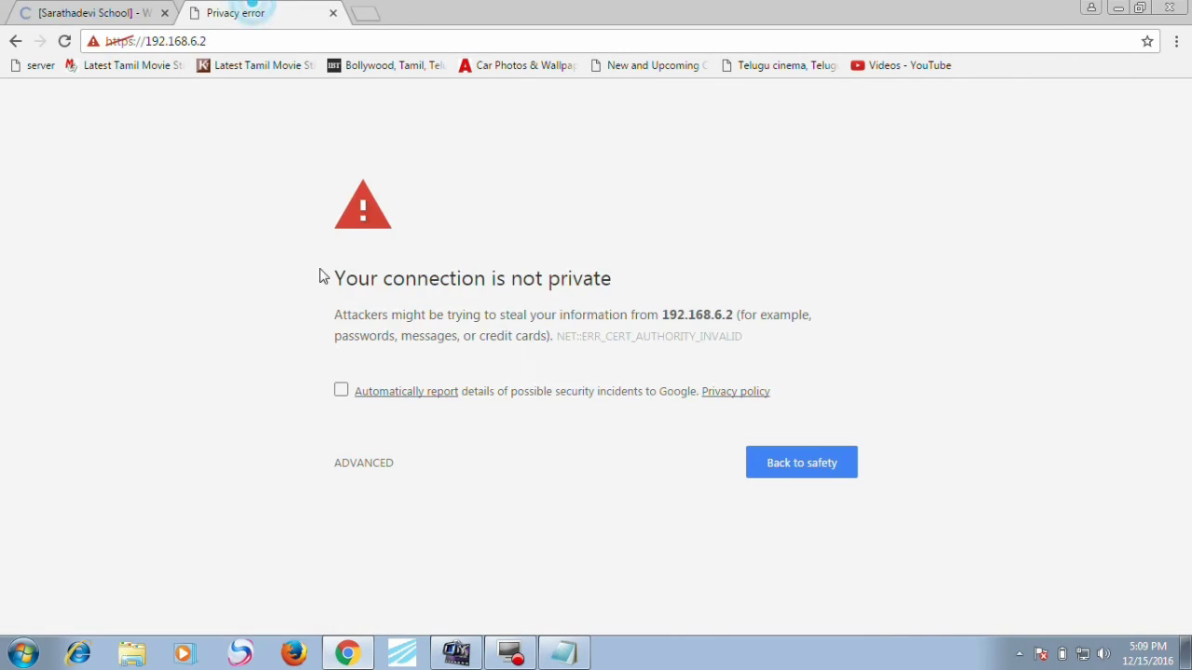
{"action": "left_click", "coordinate": [365, 463]}
{"action": "left_click", "coordinate": [367, 610]}
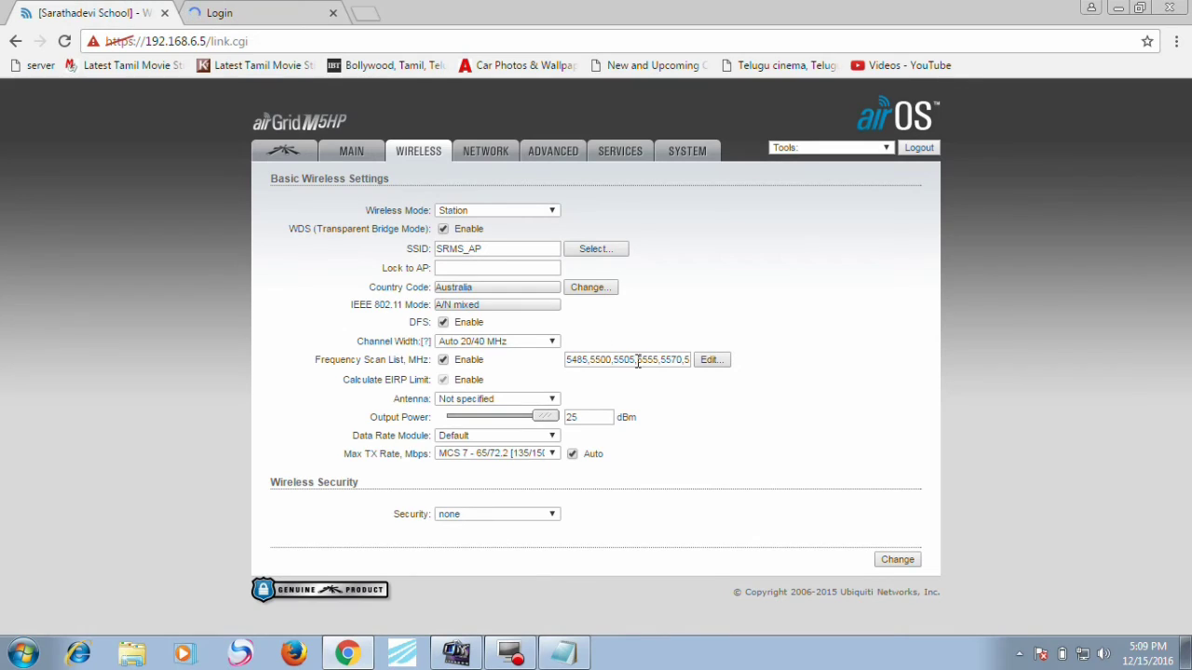
Step: Select the first station's frequency scan list value, then return to the 192.168.6.2 tab
{"action": "left_click", "coordinate": [637, 362]}
{"action": "double_click", "coordinate": [638, 361]}
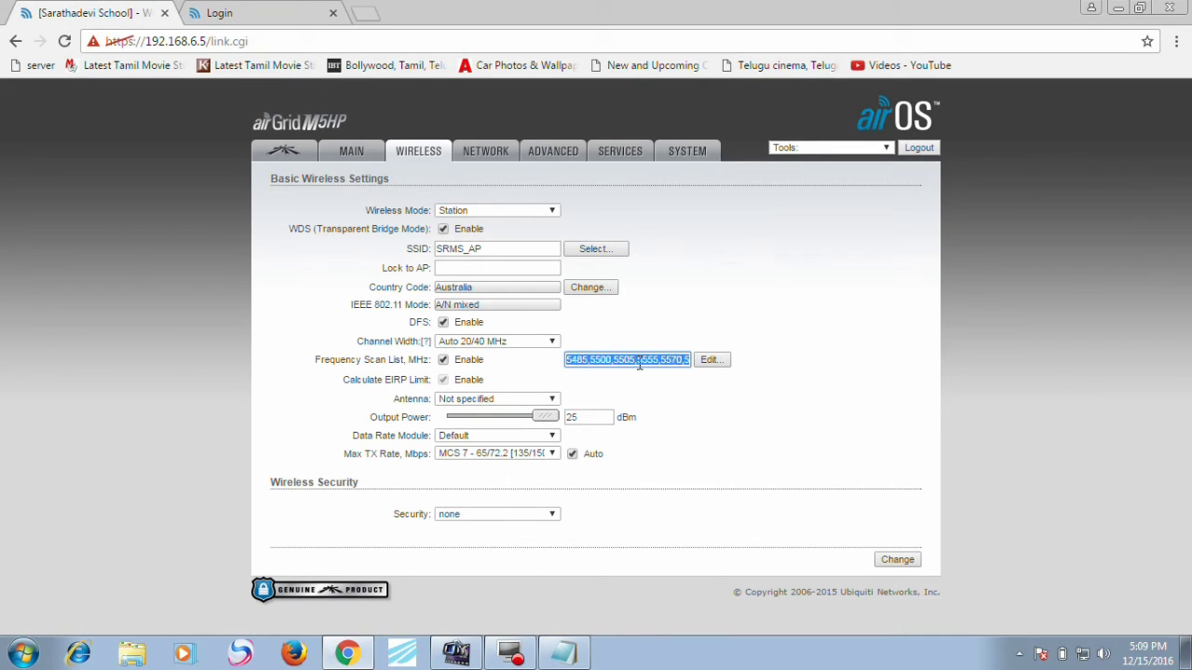
{"action": "left_click", "coordinate": [279, 12]}
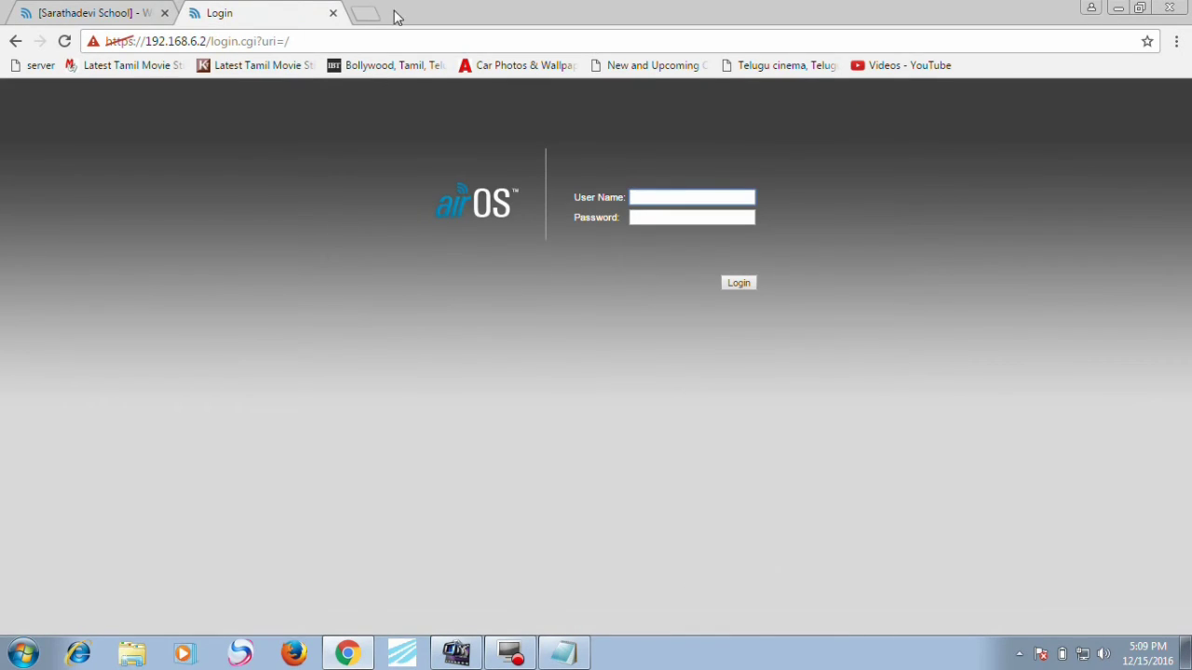
{"action": "left_click", "coordinate": [361, 39]}
Step: Load 192.168.6.3 and enable its scan list of 5485,5500,5505,5555,5570,5700 MHz
{"action": "type", "text": "1"}
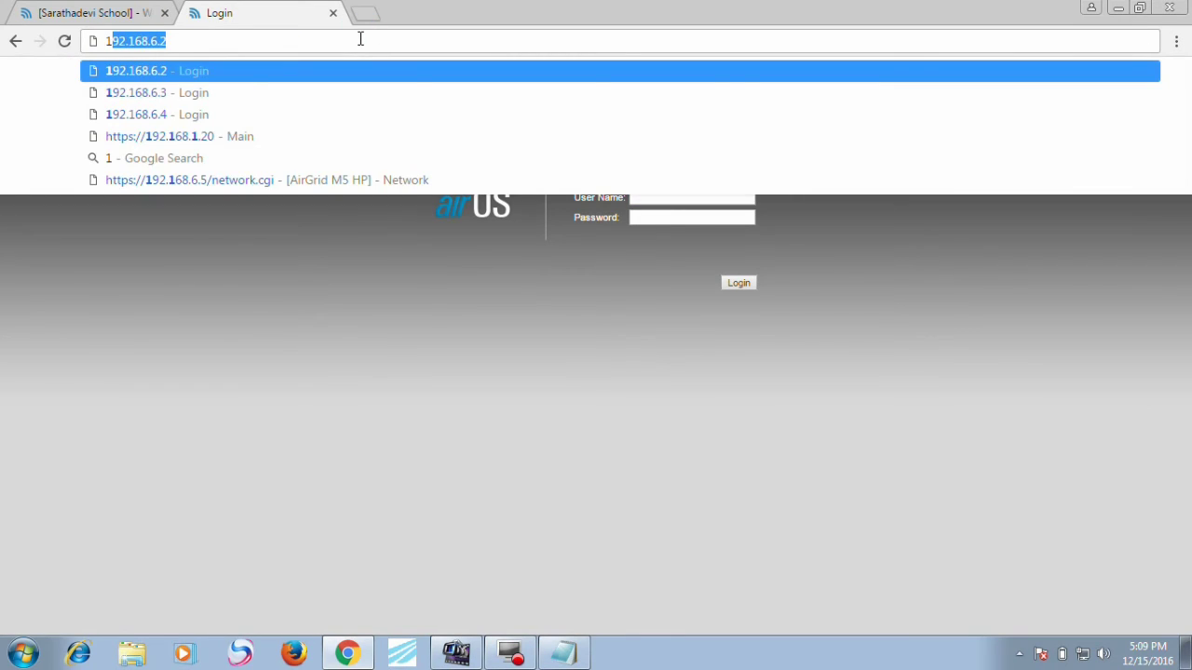
{"action": "type", "text": "92.168.6.3"}
{"action": "key", "text": "Return"}
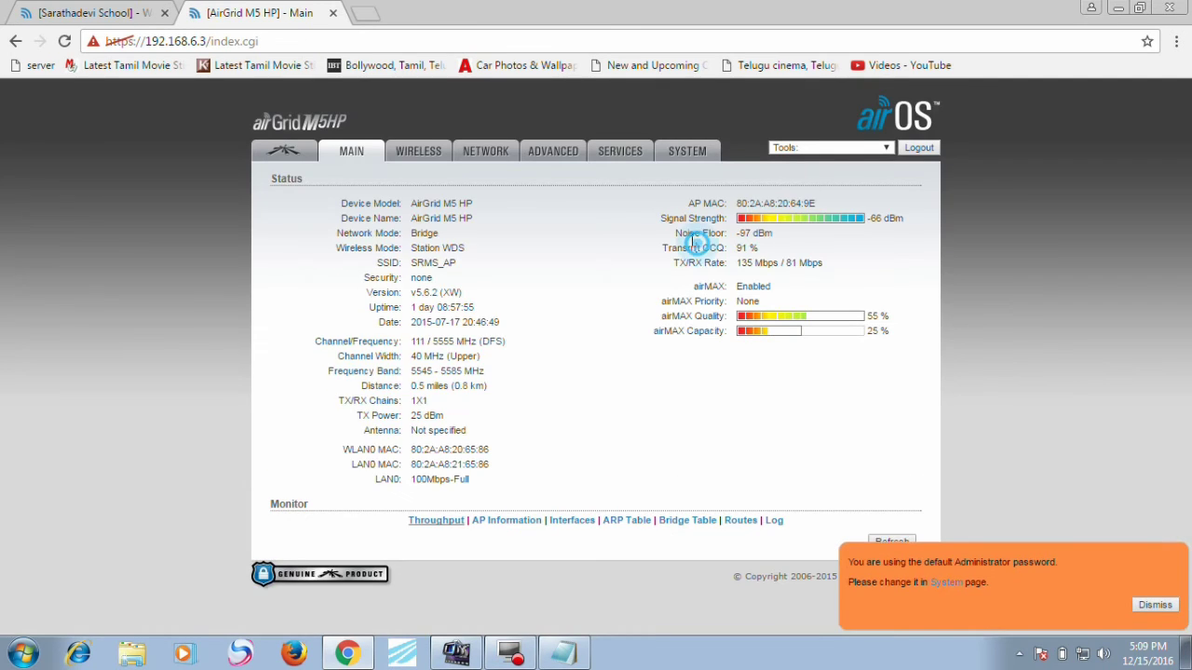
{"action": "left_click_drag", "start_coordinate": [690, 247], "coordinate": [447, 151]}
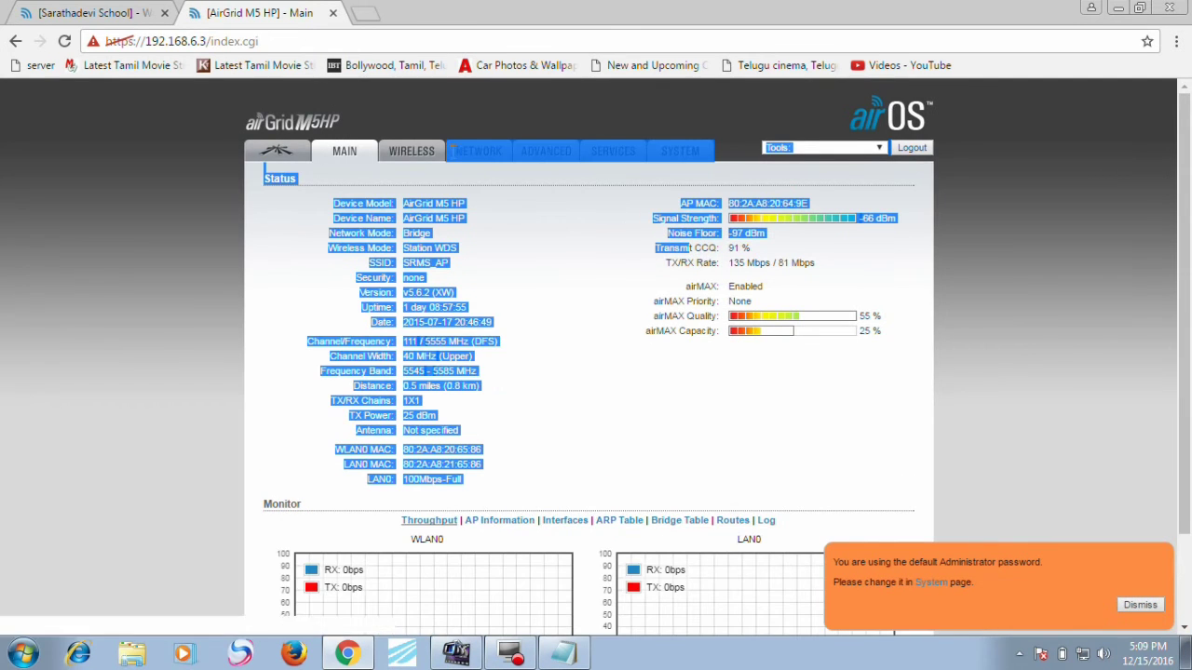
{"action": "left_click", "coordinate": [427, 154]}
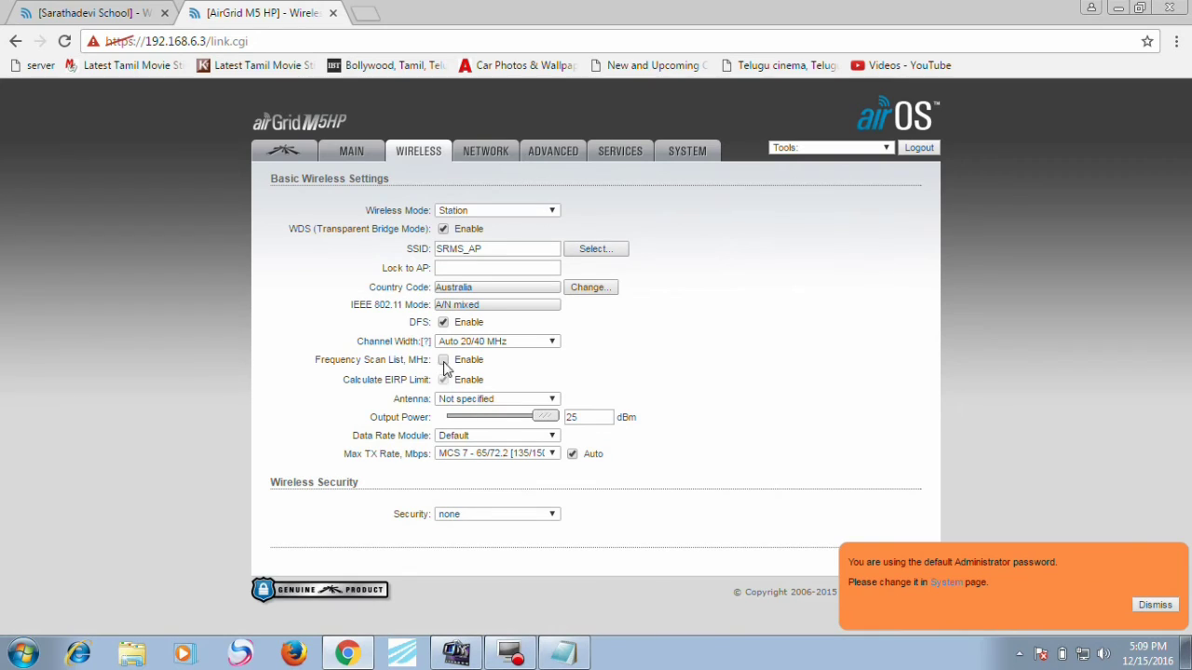
{"action": "left_click", "coordinate": [444, 360]}
{"action": "left_click", "coordinate": [574, 363]}
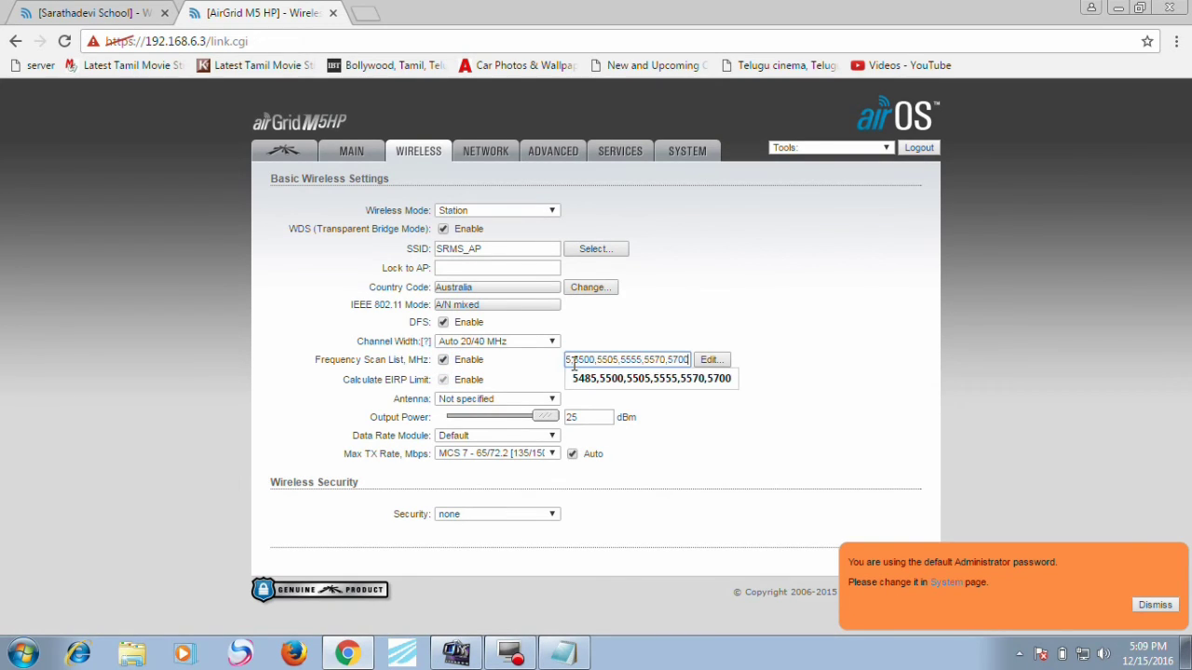
{"action": "left_click", "coordinate": [1154, 604]}
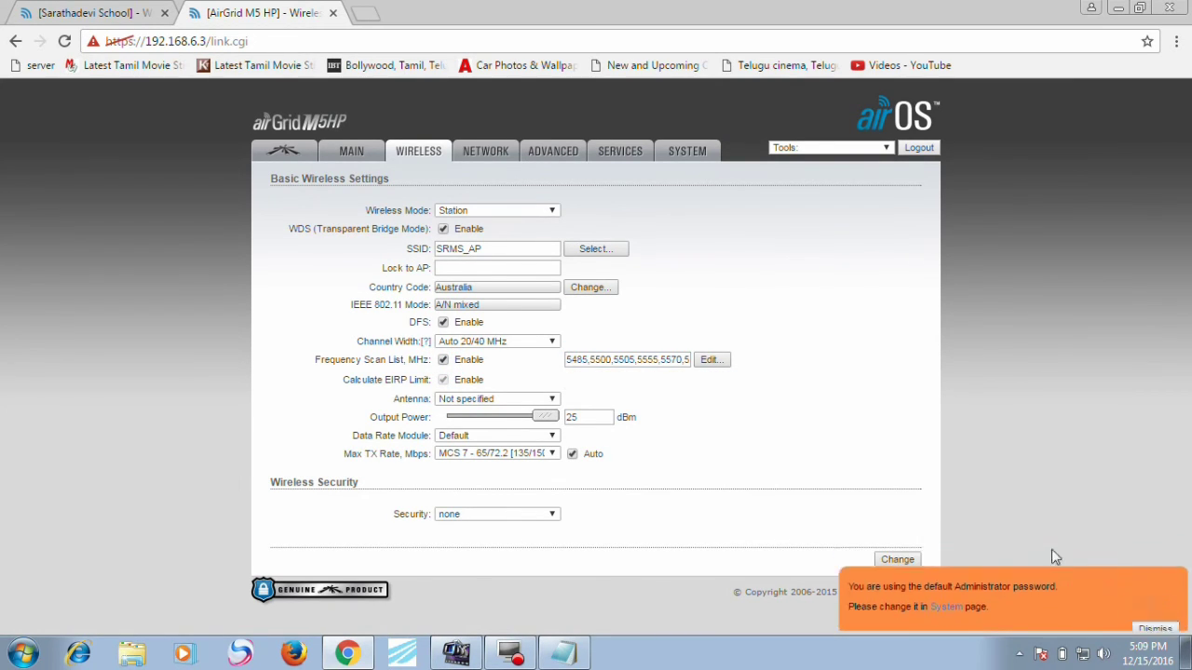
{"action": "left_click", "coordinate": [896, 559]}
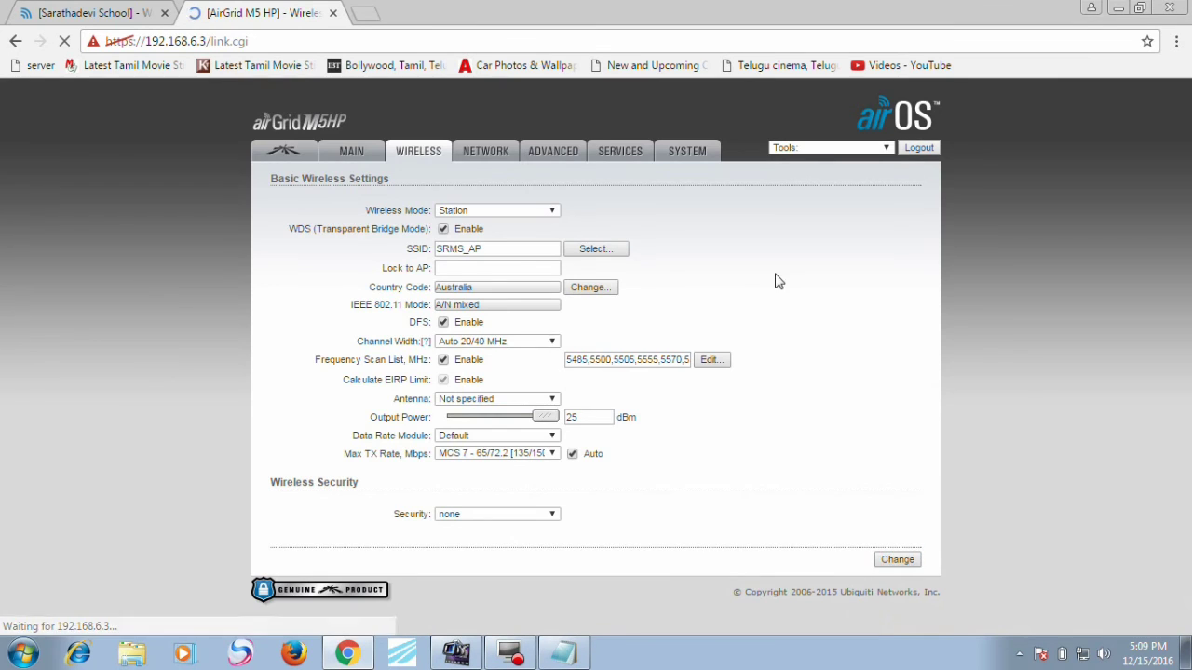
Step: Change the 192.168.6.3 station's Device Name to 'SRMS ANEX' and apply the configuration
{"action": "left_click", "coordinate": [691, 162]}
{"action": "left_click", "coordinate": [482, 345]}
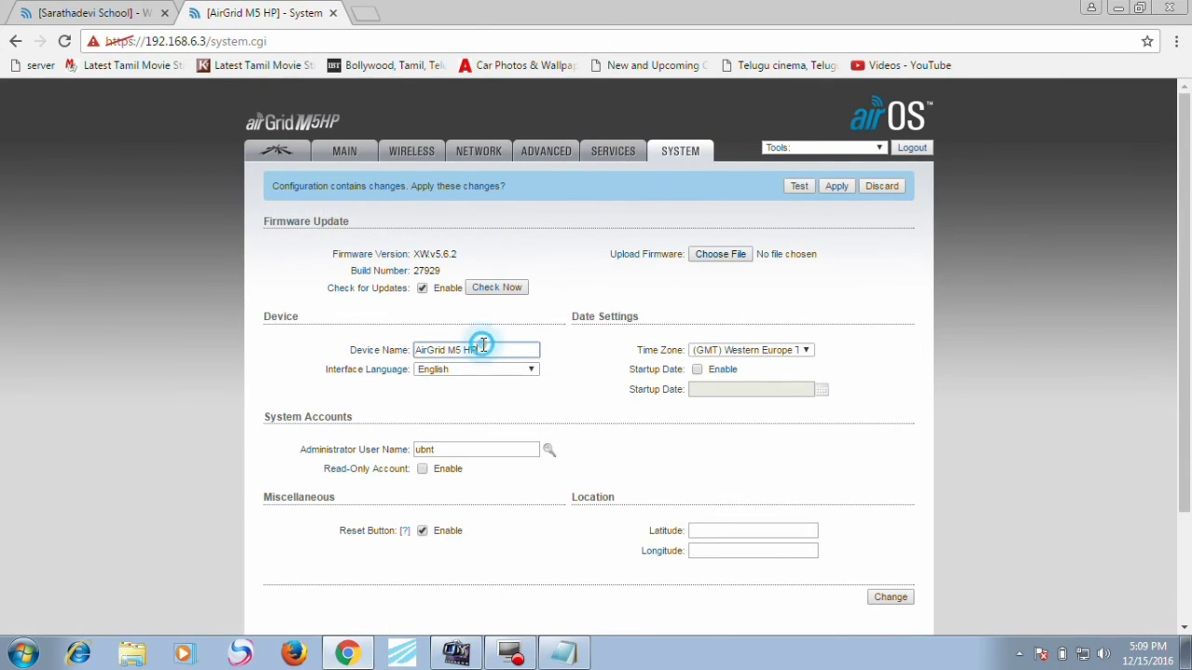
{"action": "key", "text": "BackSpace"}
{"action": "key", "text": "BackSpace"}
{"action": "key", "text": "BackSpace"}
{"action": "key", "text": "BackSpace"}
{"action": "key", "text": "BackSpace"}
{"action": "key", "text": "BackSpace"}
{"action": "key", "text": "BackSpace"}
{"action": "key", "text": "BackSpace"}
{"action": "key", "text": "BackSpace"}
{"action": "key", "text": "BackSpace"}
{"action": "key", "text": "BackSpace"}
{"action": "key", "text": "BackSpace"}
{"action": "key", "text": "BackSpace"}
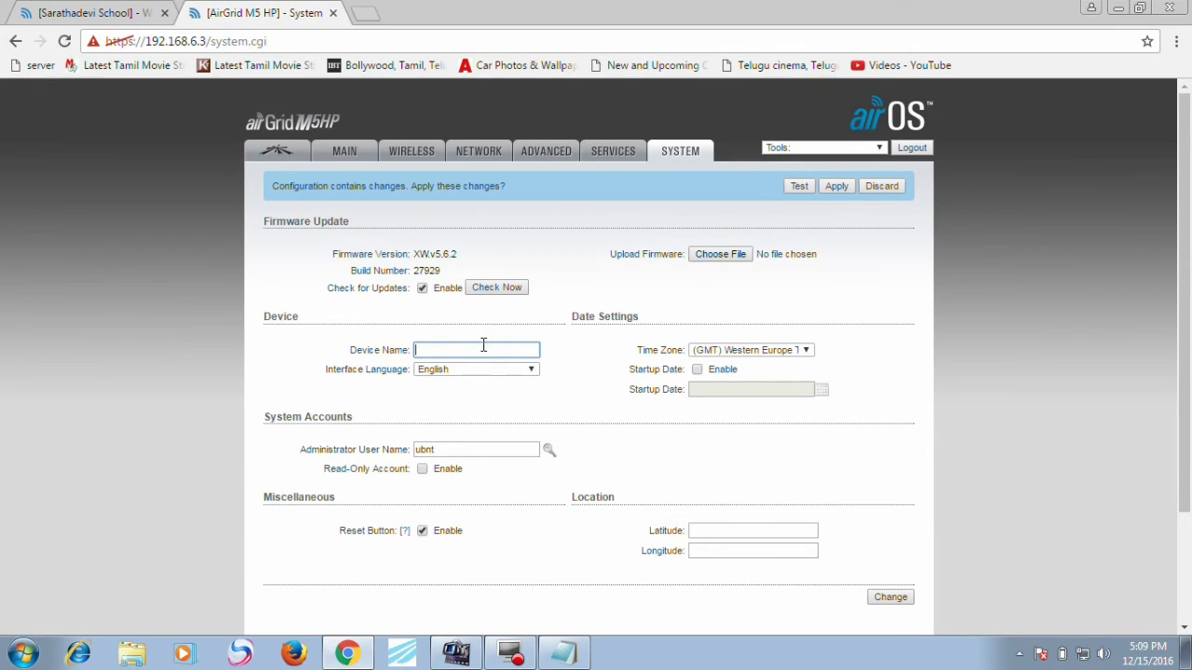
{"action": "type", "text": "SRMS ANEX"}
{"action": "left_click", "coordinate": [887, 605]}
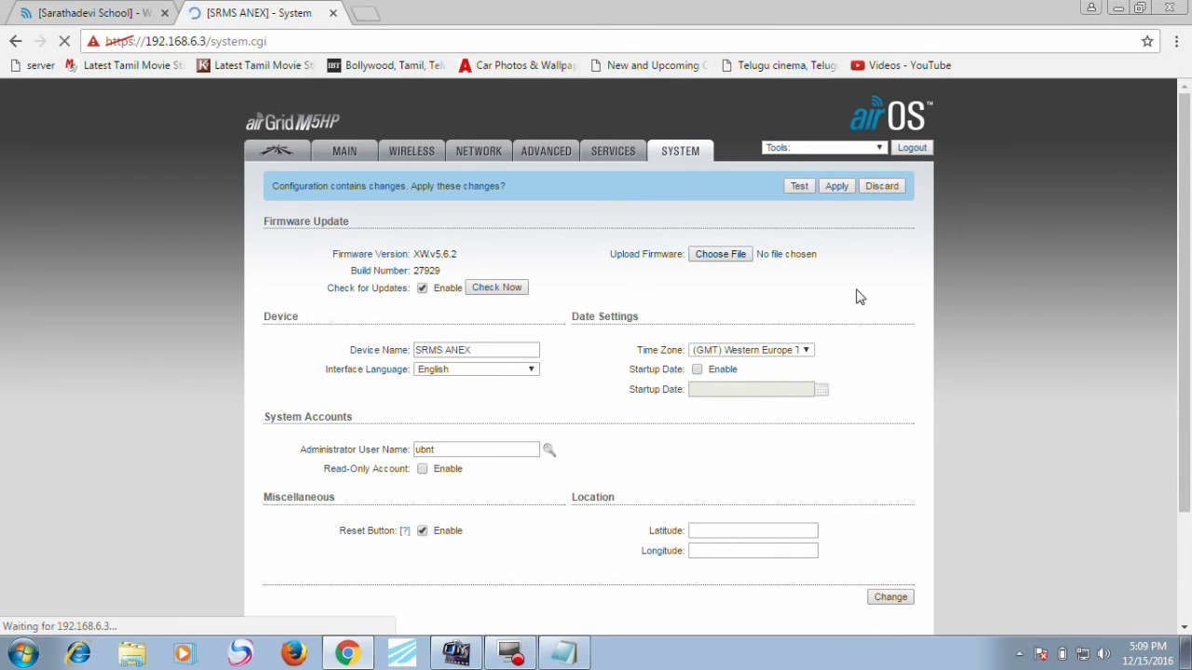
{"action": "left_click", "coordinate": [836, 188]}
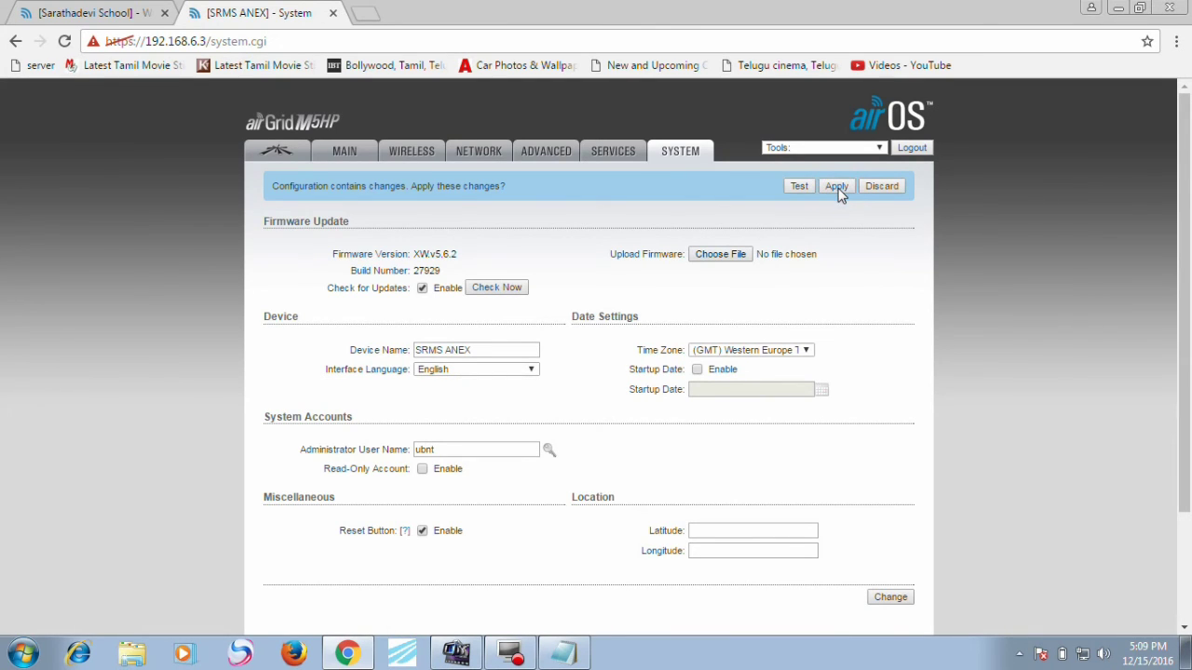
Step: Load the station at 192.168.6.4 in a new browser tab
{"action": "left_click", "coordinate": [366, 12]}
{"action": "type", "text": "192.168.6.3"}
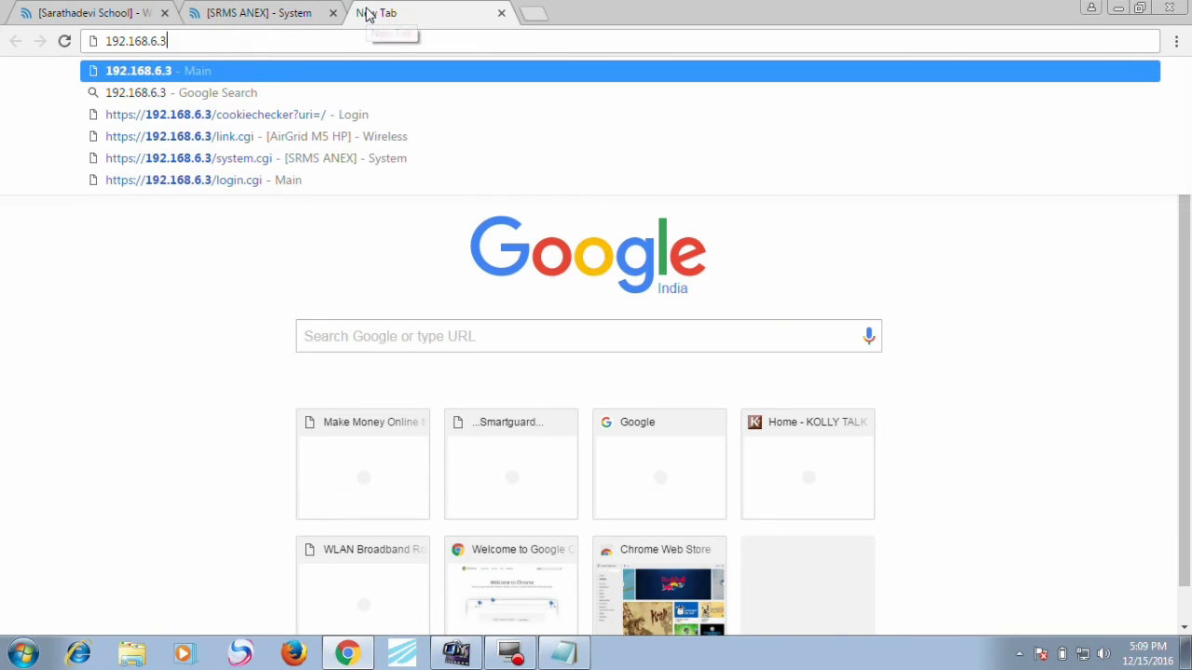
{"action": "key", "text": "BackSpace"}
{"action": "type", "text": "4"}
{"action": "key", "text": "Return"}
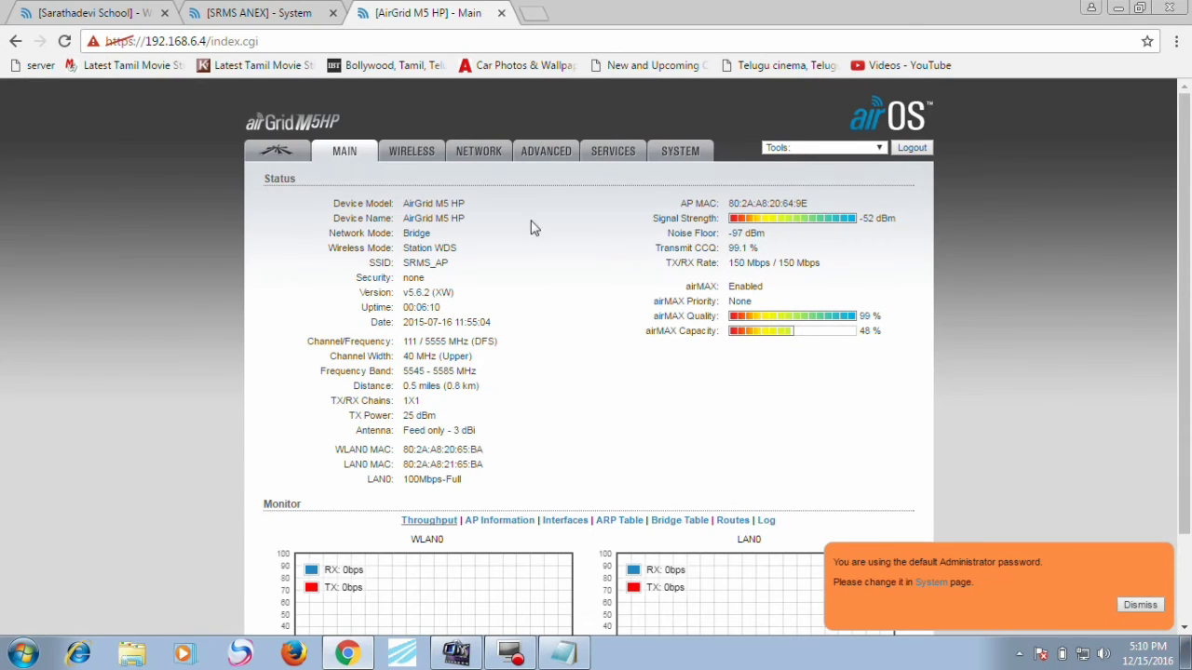
Step: Enable its frequency scan list, paste 5485,5500,5505,5555,5570,5700, and save
{"action": "left_click", "coordinate": [430, 154]}
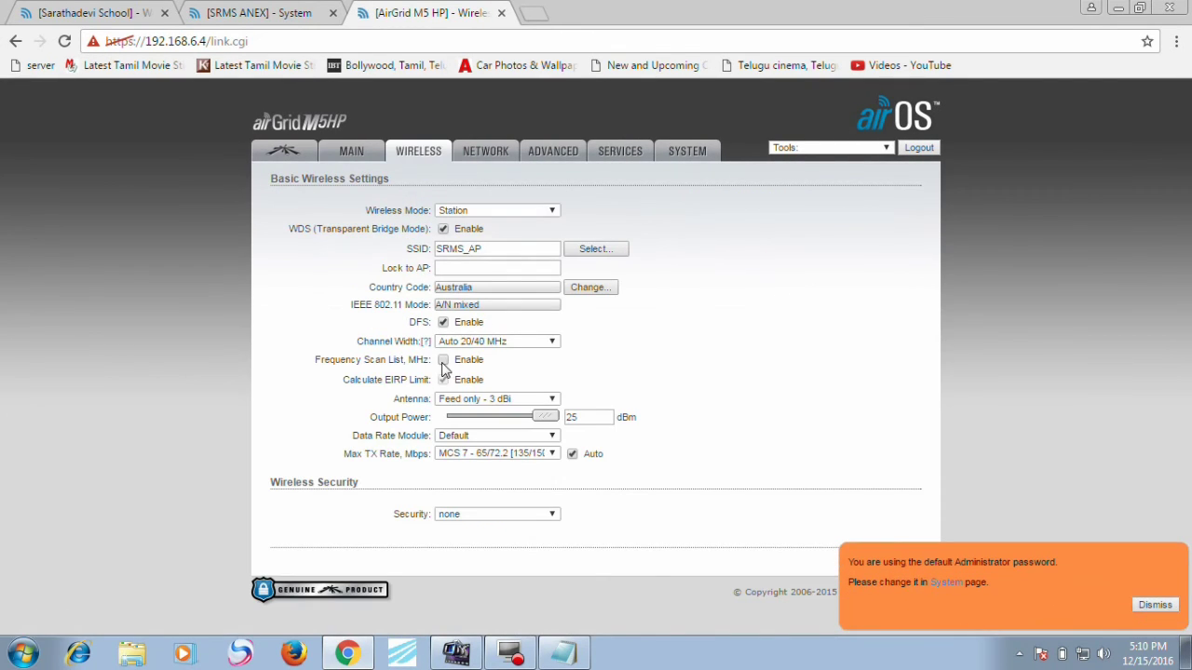
{"action": "left_click", "coordinate": [443, 360]}
{"action": "double_click", "coordinate": [633, 358]}
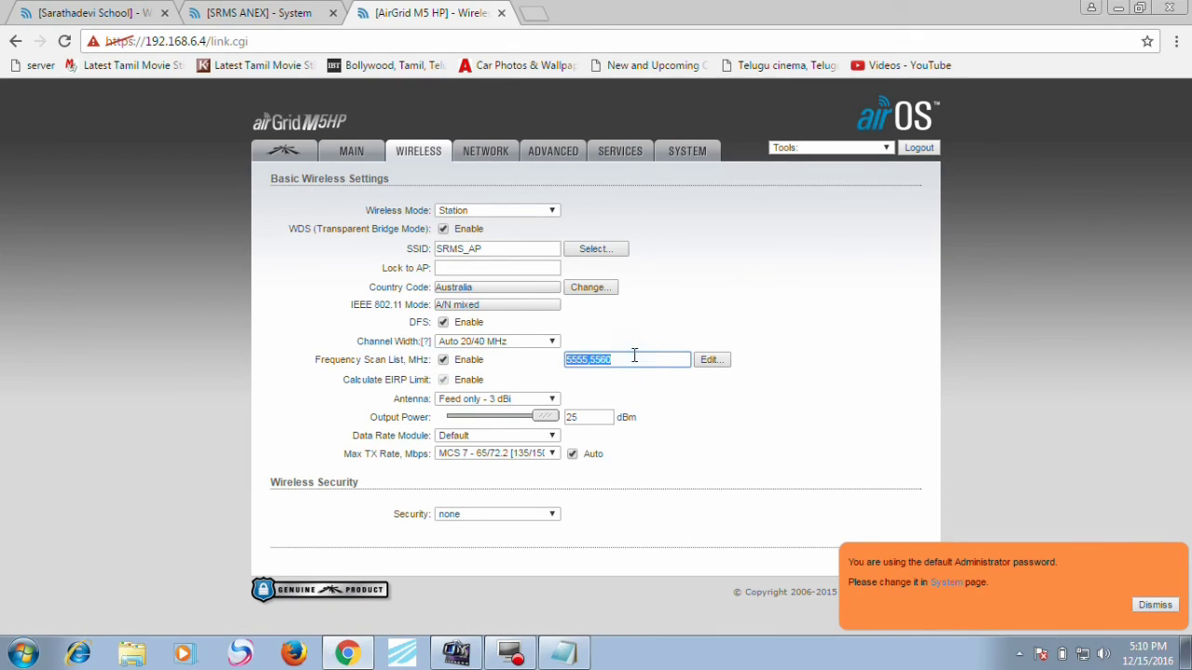
{"action": "type", "text": "5485,5500,5505,5555,5570,5700"}
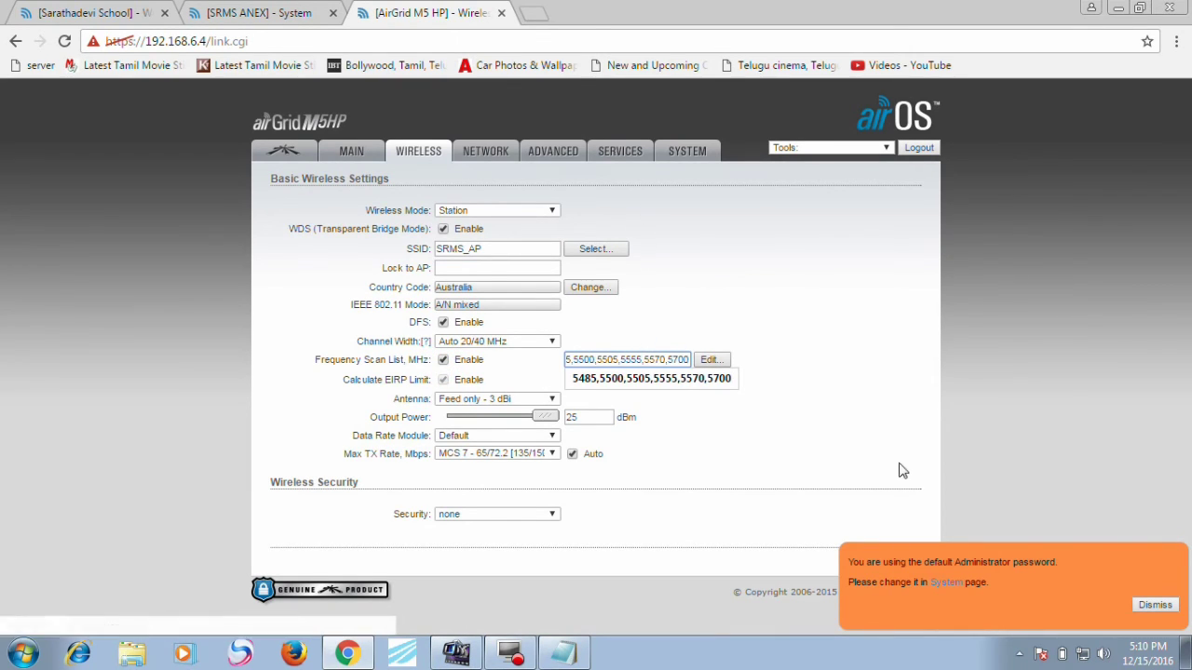
{"action": "left_click", "coordinate": [1160, 606]}
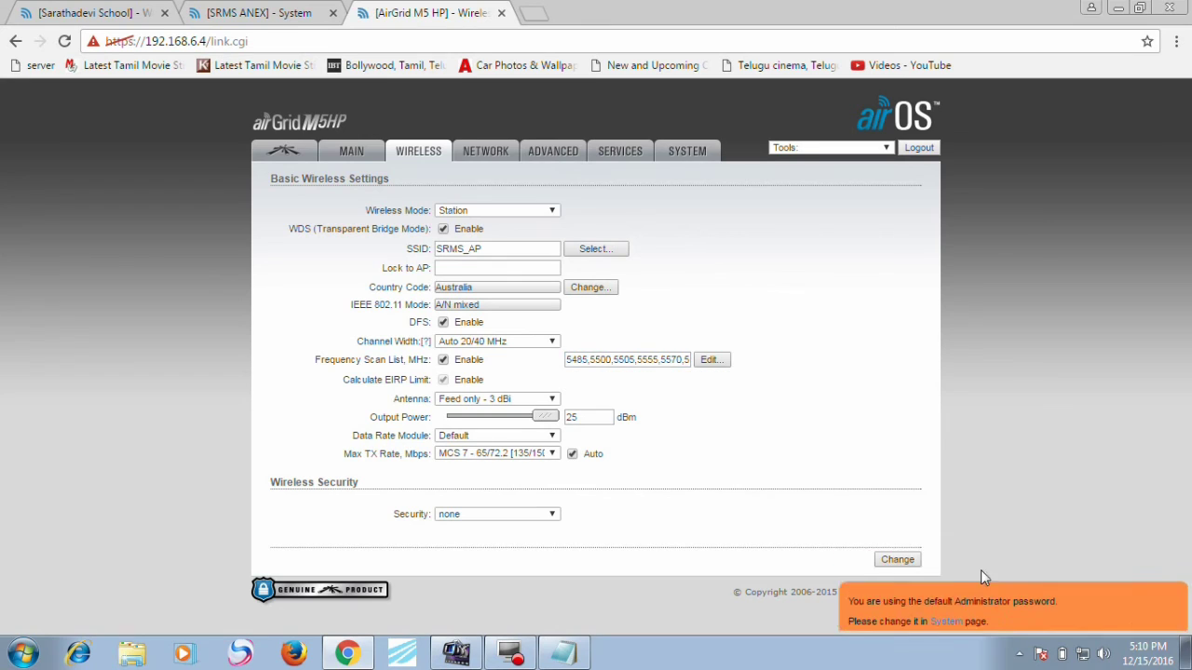
{"action": "left_click", "coordinate": [899, 562]}
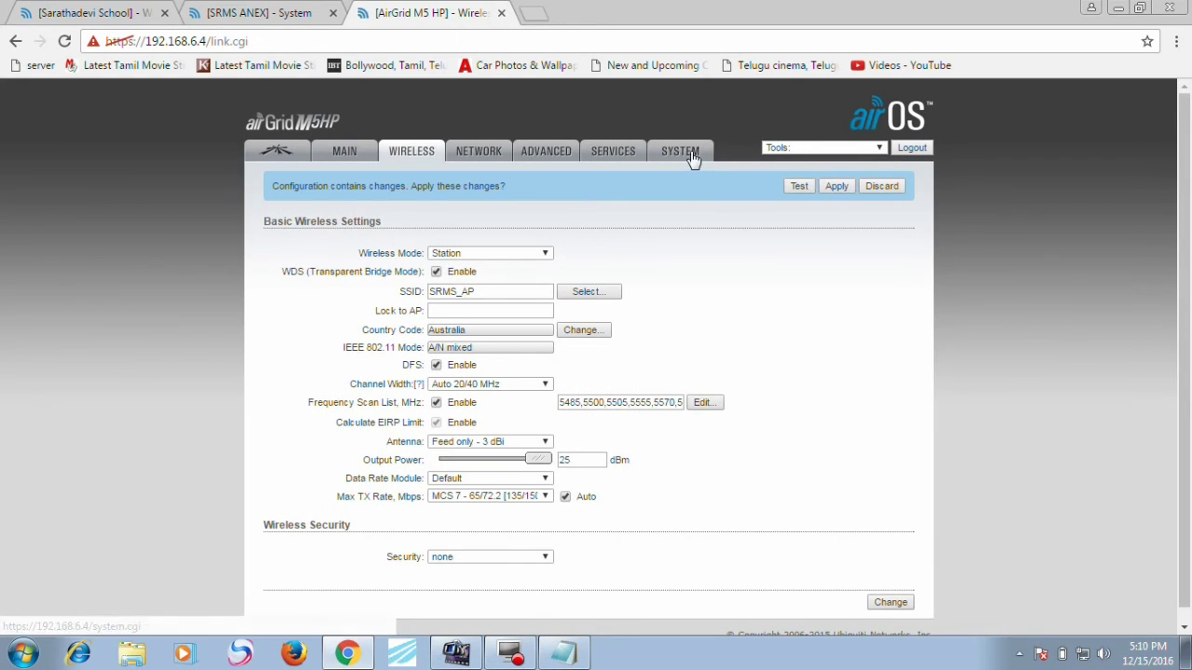
Step: Replace the 192.168.6.4 station's Device Name with 'RAMAKRISHNA POTHIGAI'
{"action": "left_click", "coordinate": [690, 153]}
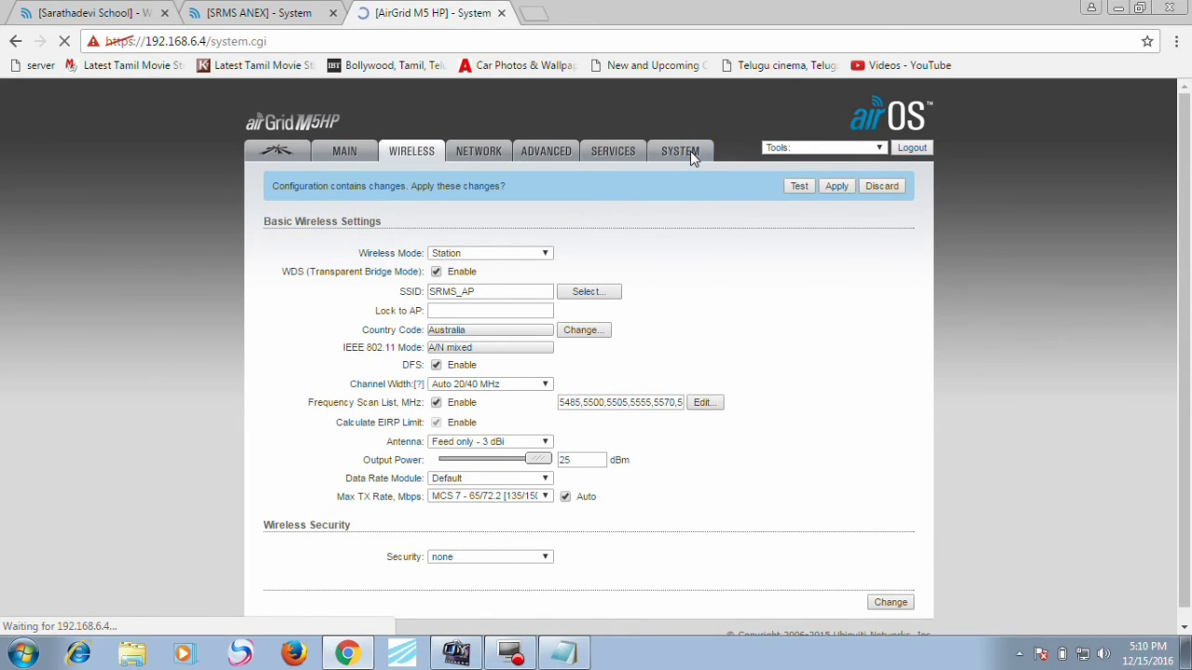
{"action": "double_click", "coordinate": [477, 350]}
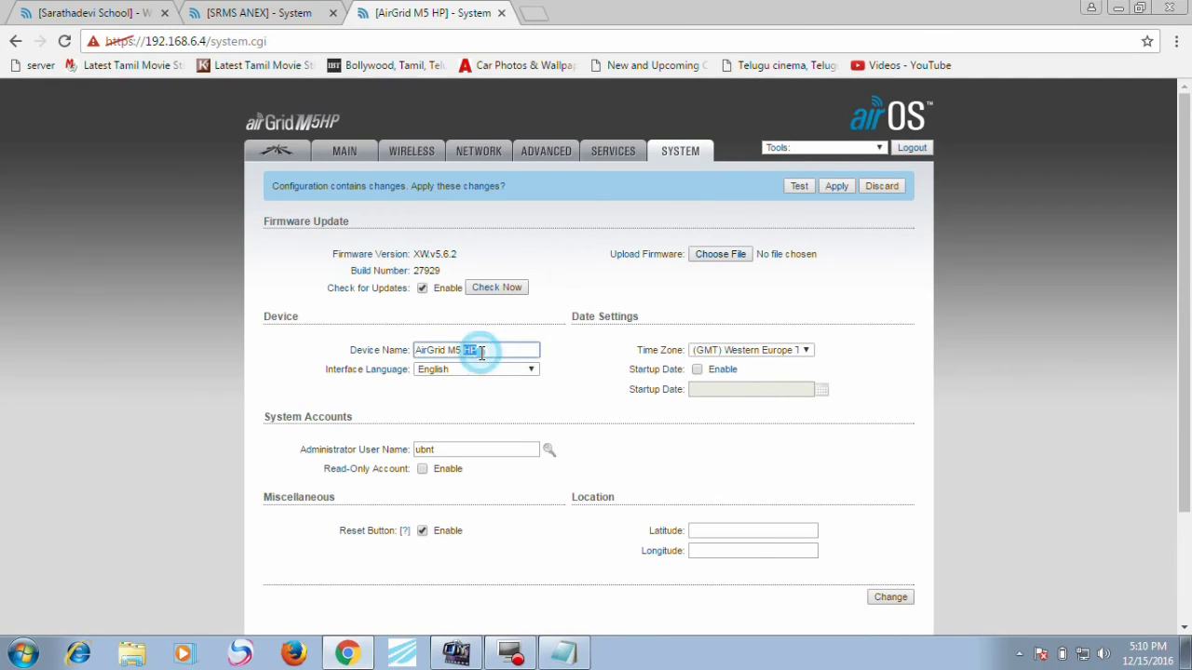
{"action": "key", "text": "BackSpace"}
{"action": "key", "text": "BackSpace"}
{"action": "key", "text": "BackSpace"}
{"action": "key", "text": "BackSpace"}
{"action": "key", "text": "BackSpace"}
{"action": "key", "text": "BackSpace"}
{"action": "key", "text": "BackSpace"}
{"action": "key", "text": "BackSpace"}
{"action": "key", "text": "BackSpace"}
{"action": "key", "text": "BackSpace"}
{"action": "key", "text": "BackSpace"}
{"action": "key", "text": "BackSpace"}
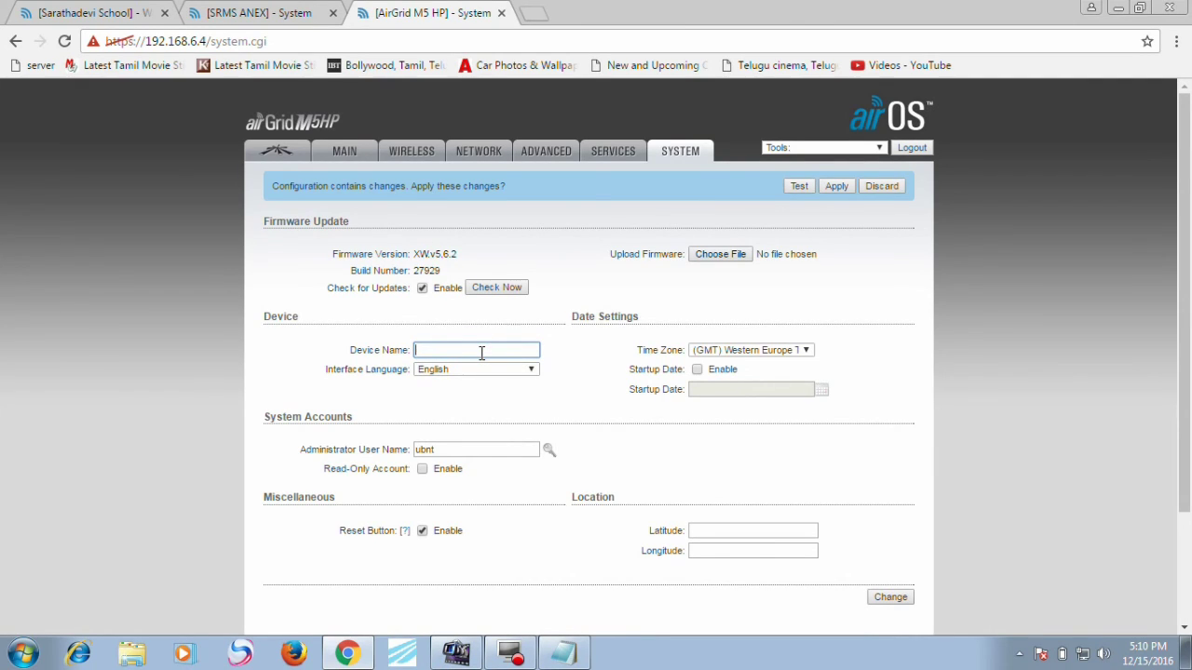
{"action": "type", "text": "p"}
{"action": "type", "text": "H"}
{"action": "type", "text": "O"}
{"action": "key", "text": "BackSpace"}
{"action": "key", "text": "BackSpace"}
{"action": "type", "text": "ODH"}
{"action": "key", "text": "BackSpace"}
{"action": "key", "text": "BackSpace"}
{"action": "key", "text": "BackSpace"}
{"action": "key", "text": "BackSpace"}
{"action": "type", "text": "RAMAKRISHNA POTHIKAI"}
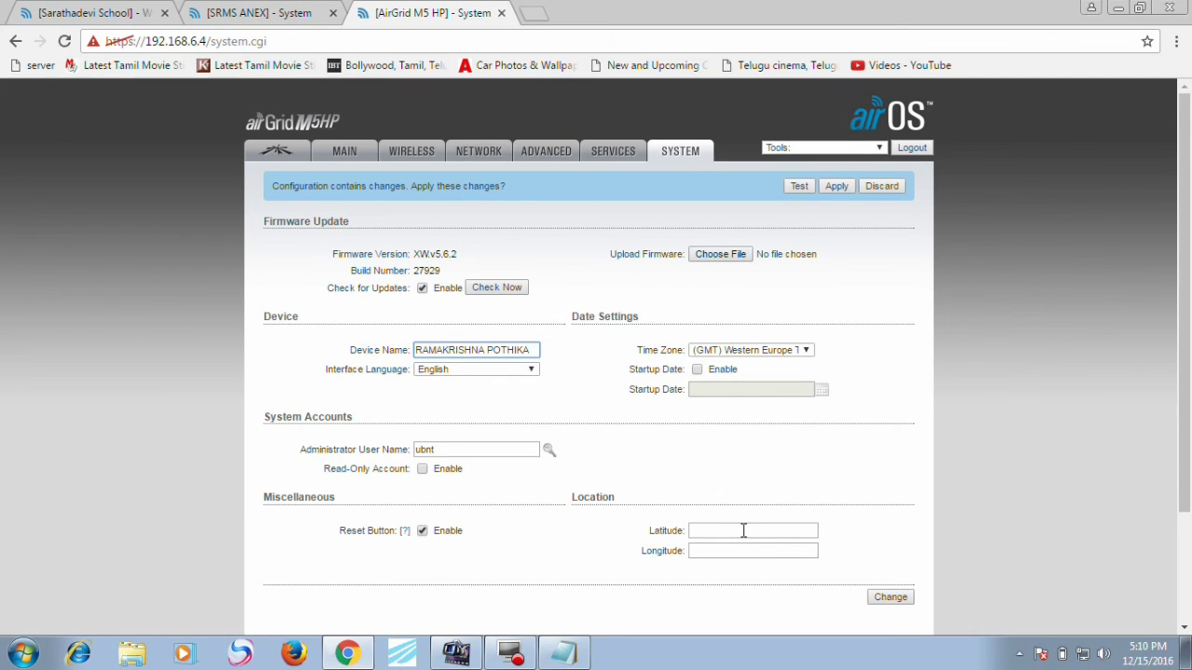
{"action": "key", "text": "BackSpace"}
{"action": "key", "text": "BackSpace"}
{"action": "type", "text": "GA"}
Step: Save and apply the new name, then open a blank browser tab
{"action": "left_click", "coordinate": [892, 596]}
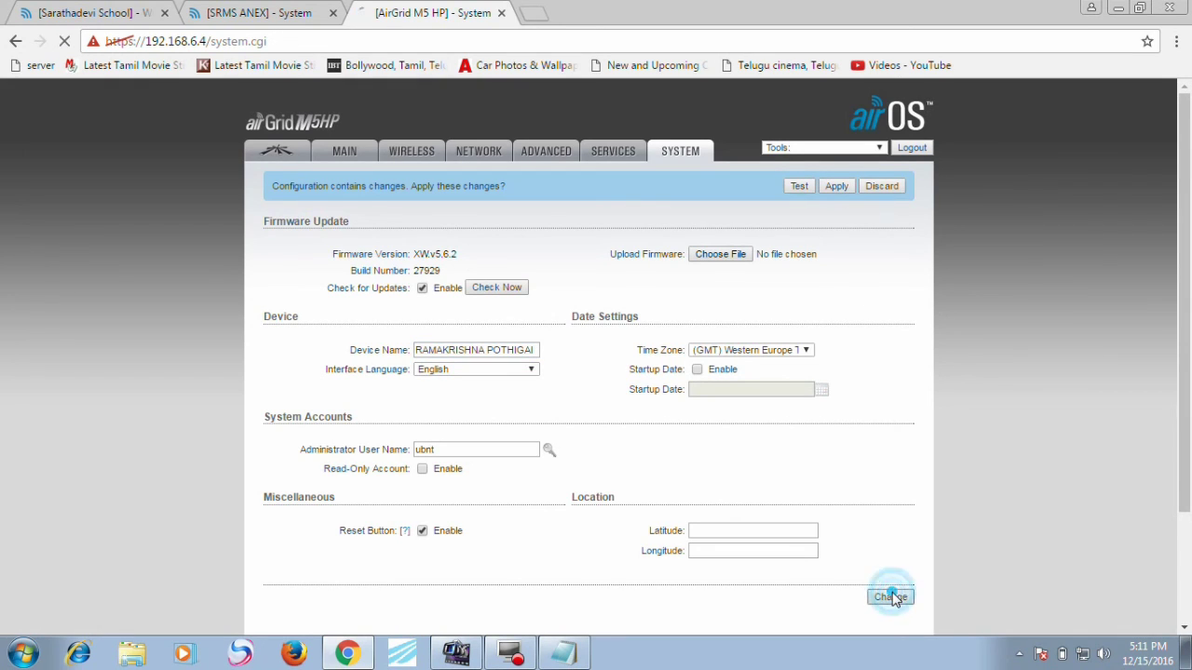
{"action": "left_click", "coordinate": [835, 187]}
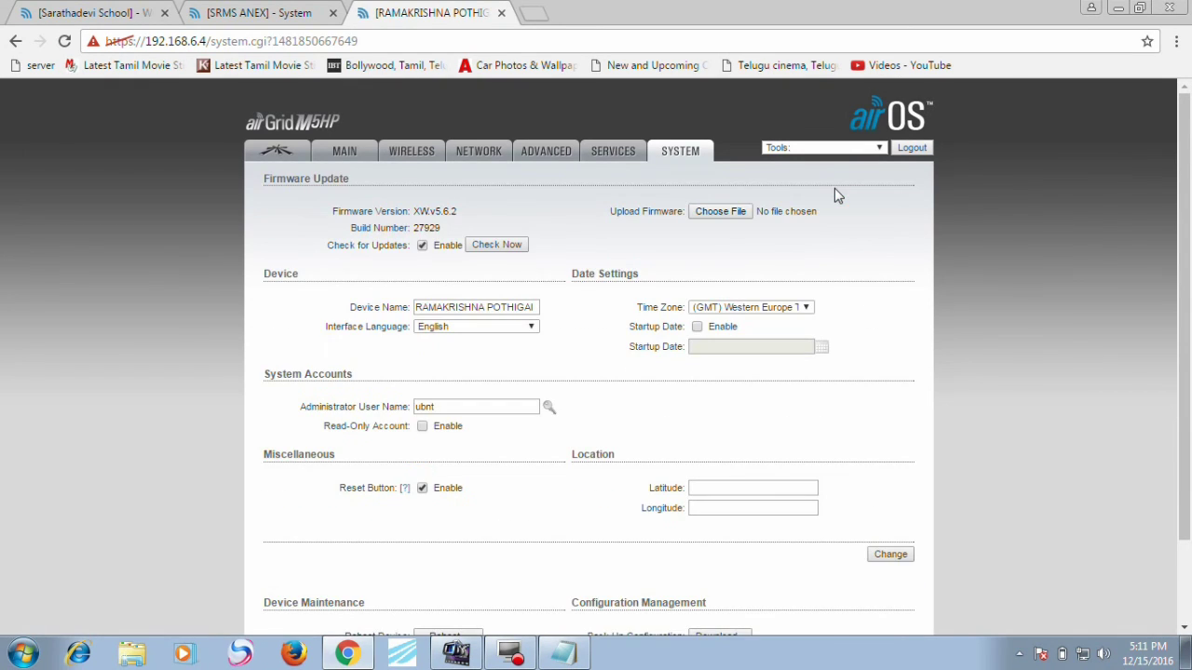
{"action": "left_click", "coordinate": [531, 13]}
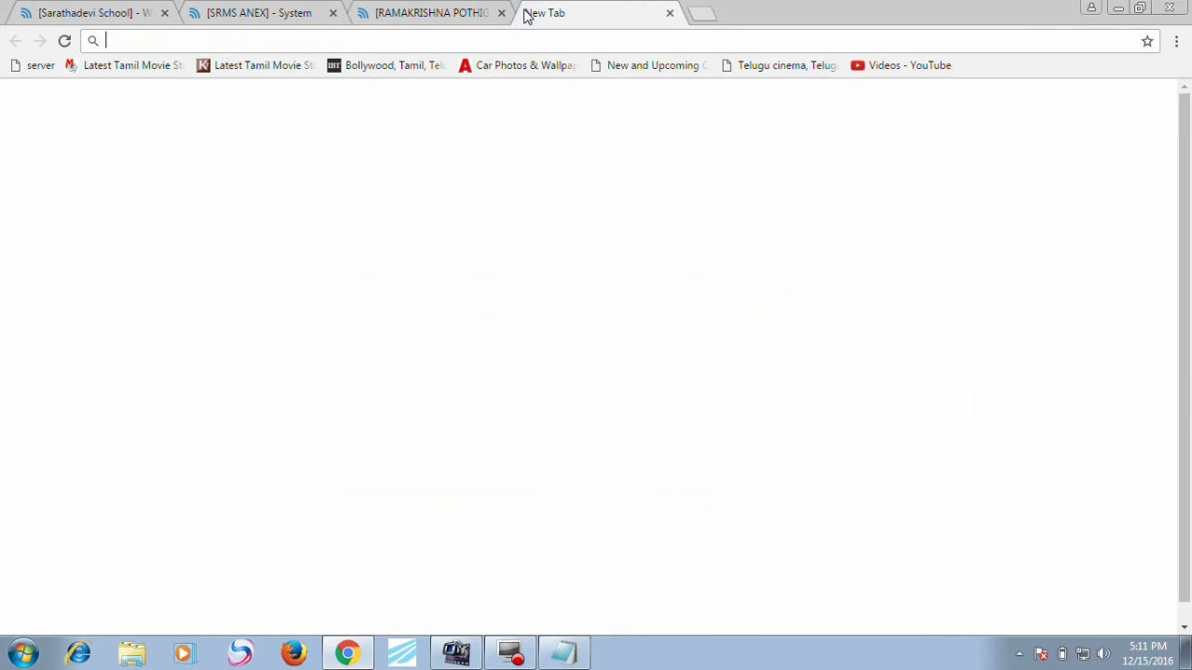
Step: Load the access point at 192.168.6.2 in the blank tab
{"action": "type", "text": "192.168.6.4"}
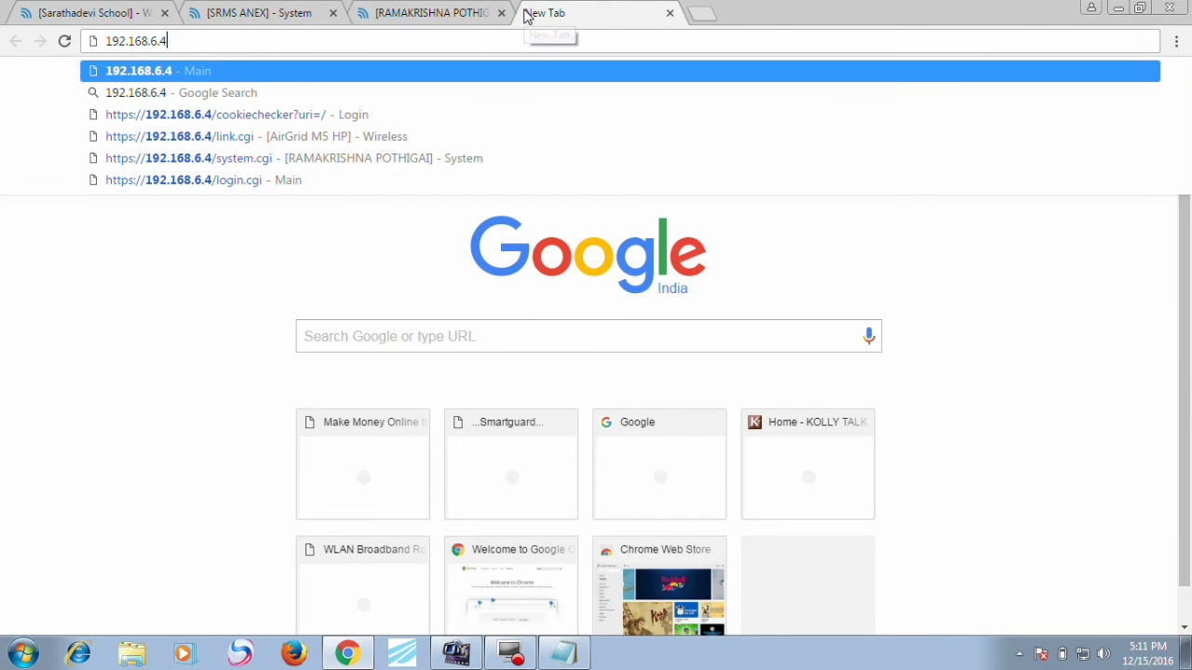
{"action": "key", "text": "BackSpace"}
{"action": "type", "text": "2"}
{"action": "key", "text": "Return"}
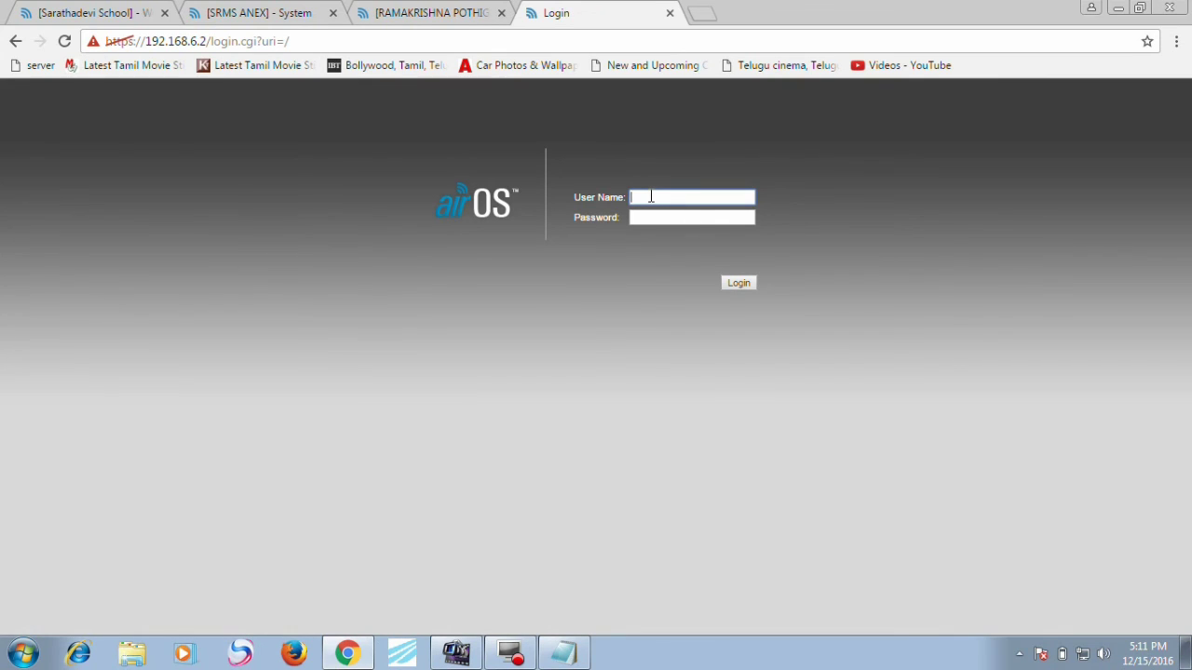
Step: Enter the access point's user name and password to log in
{"action": "key", "text": "BackSpace"}
{"action": "left_click", "coordinate": [655, 217]}
{"action": "key", "text": "BackSpace"}
{"action": "key", "text": "BackSpace"}
{"action": "type", "text": "s"}
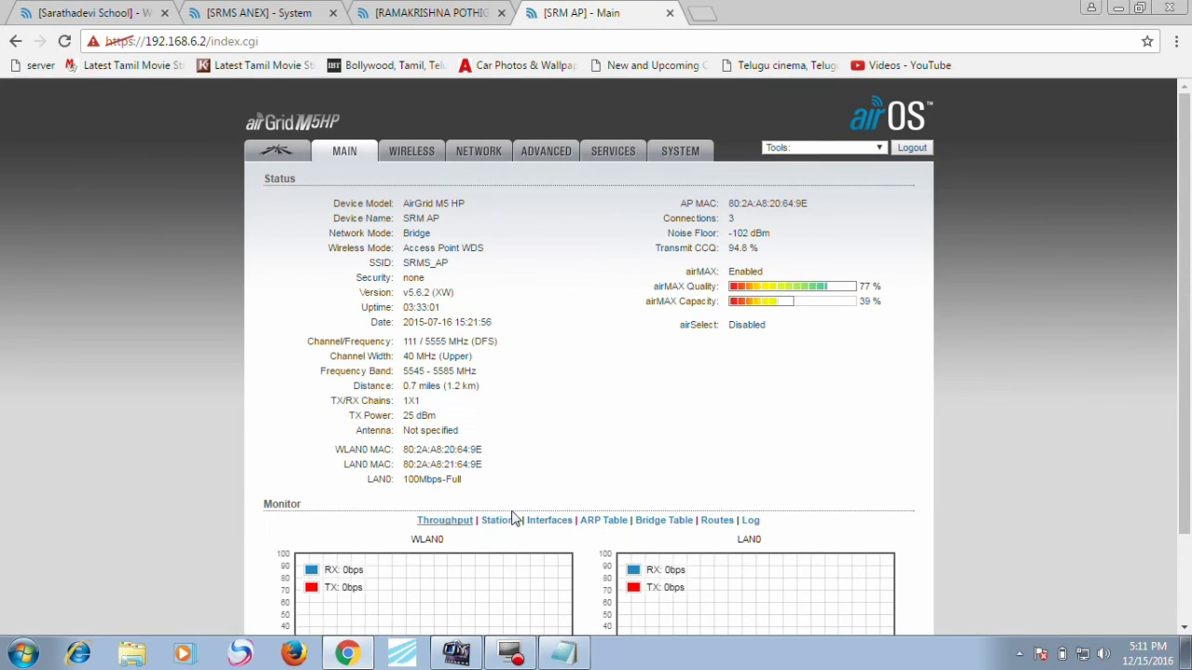
Step: Open the AP's Stations list showing RAMAKRISHNA POTHIGAI, Sarathadevi School and SRMS ANEX
{"action": "left_click", "coordinate": [501, 519]}
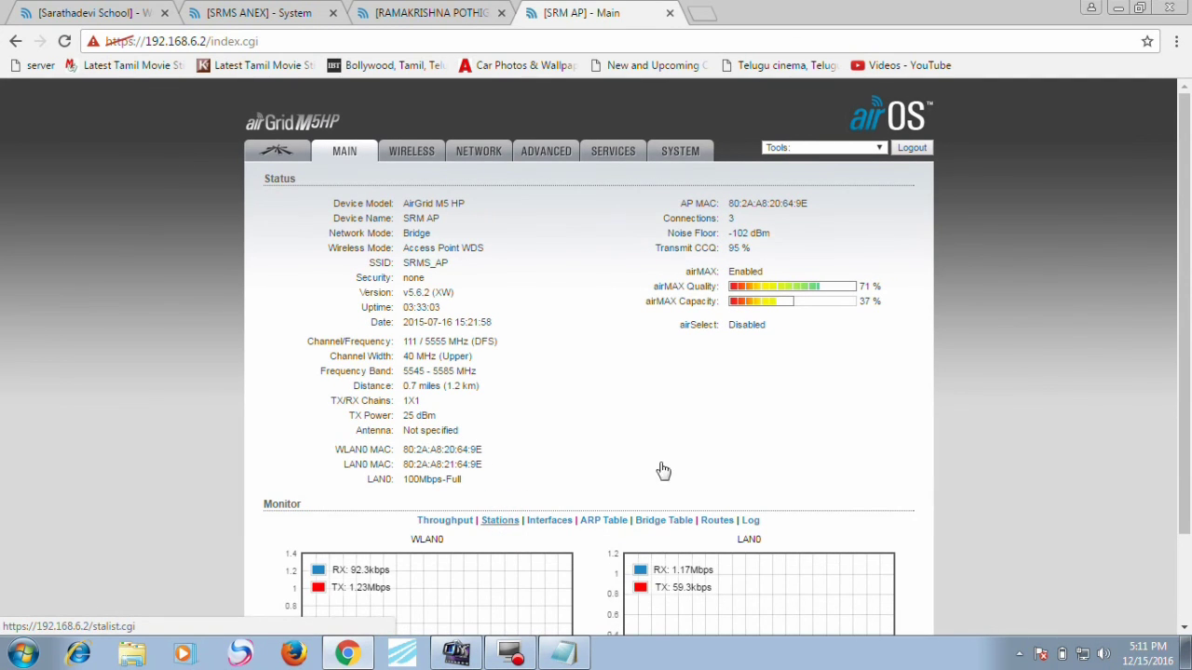
{"action": "scroll", "coordinate": [1187, 507], "scroll_direction": "down", "scroll_amount": 1}
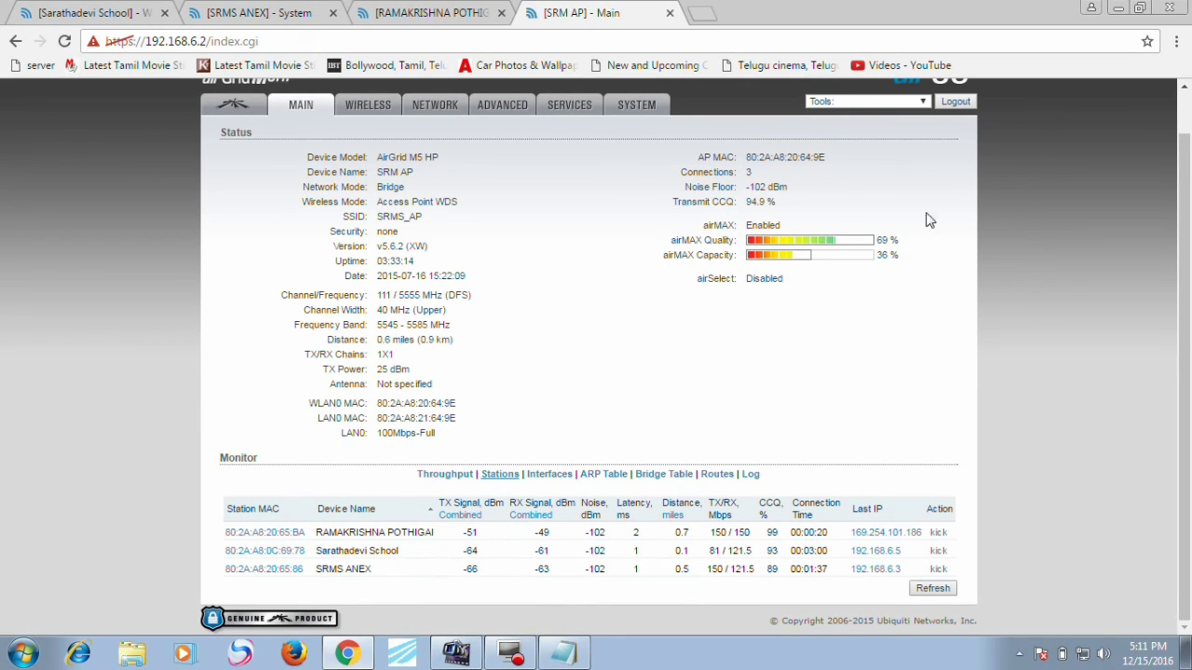
{"action": "left_click_drag", "start_coordinate": [1183, 237], "coordinate": [1185, 209]}
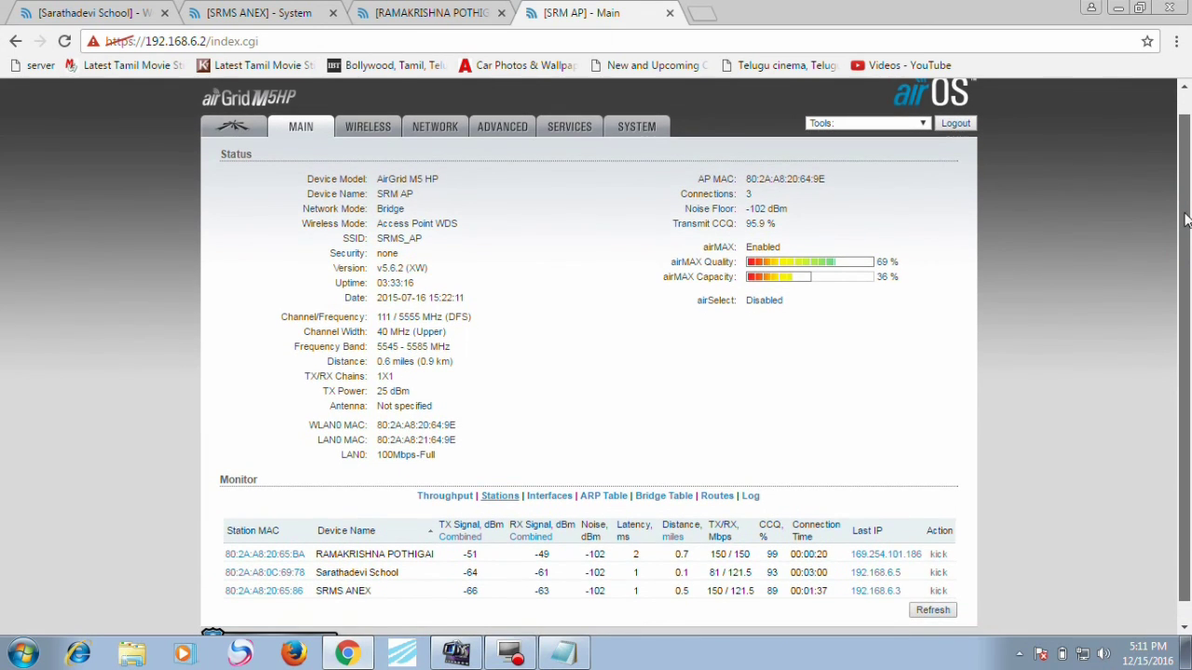